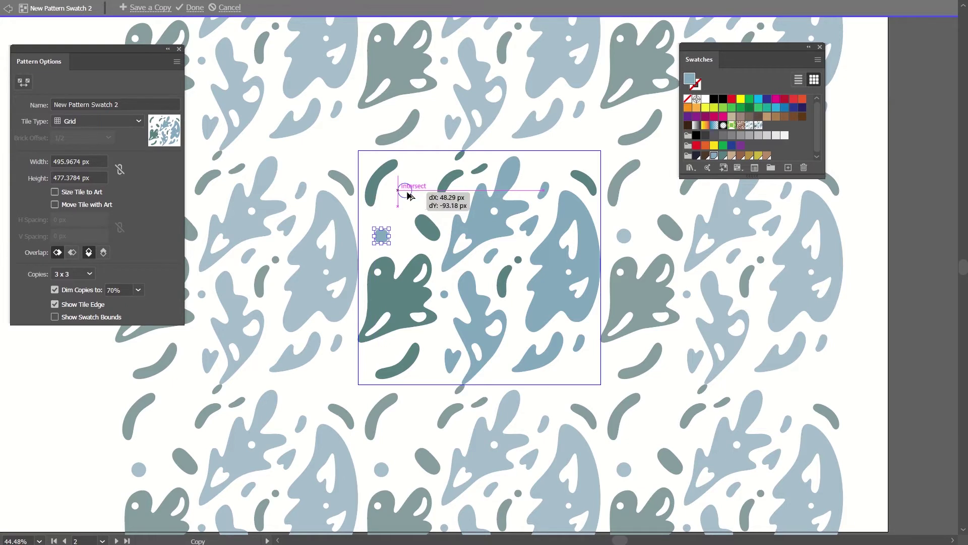
# Shift the upper blue leaf, green leaf, lower blue leaf and large blue leaf slightly within the tile to even out the gaps
pyautogui.moveTo(481, 221); pyautogui.dragTo(489, 215)
pyautogui.moveTo(397, 304); pyautogui.dragTo(397, 314)
pyautogui.moveTo(486, 336); pyautogui.dragTo(495, 344)
pyautogui.moveTo(566, 294); pyautogui.dragTo(569, 287)
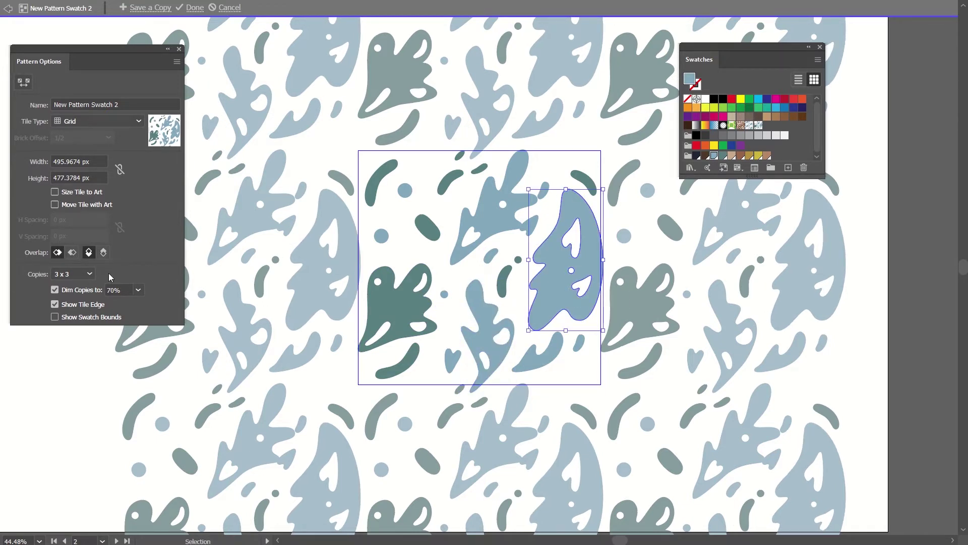
# Preview the pattern as 5 x 5 copies and move the small blue leaf into the gap near the tile's upper-right corner
pyautogui.click(87, 274)
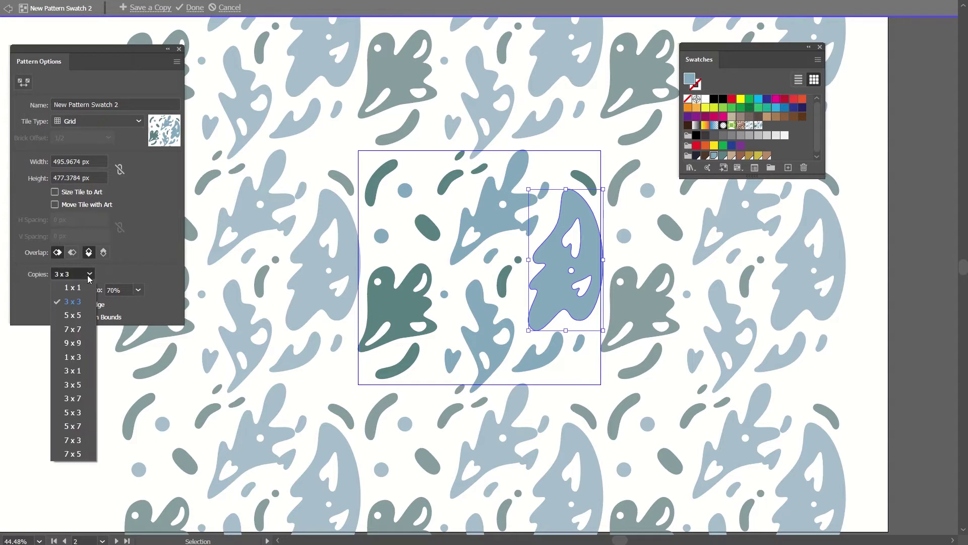
pyautogui.click(73, 315)
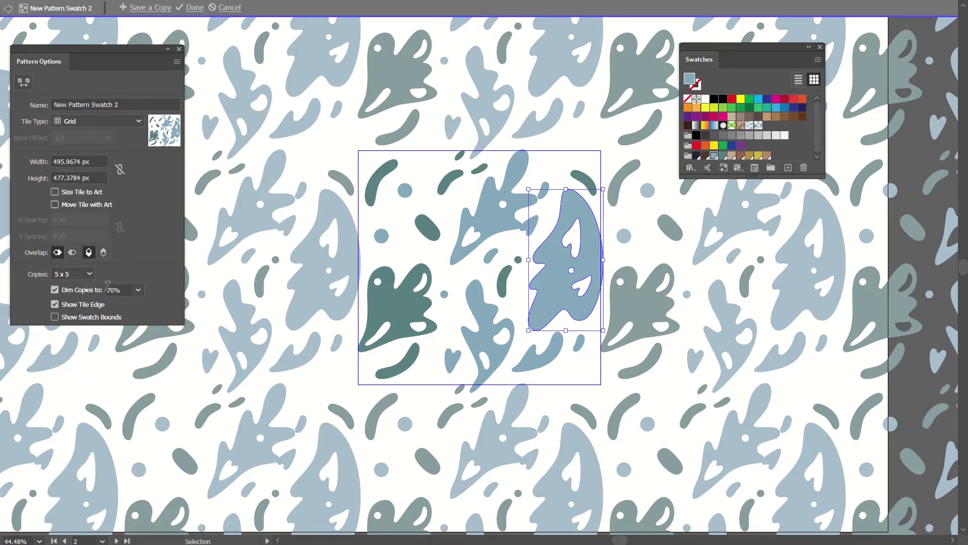
pyautogui.moveTo(542, 190); pyautogui.dragTo(554, 165)
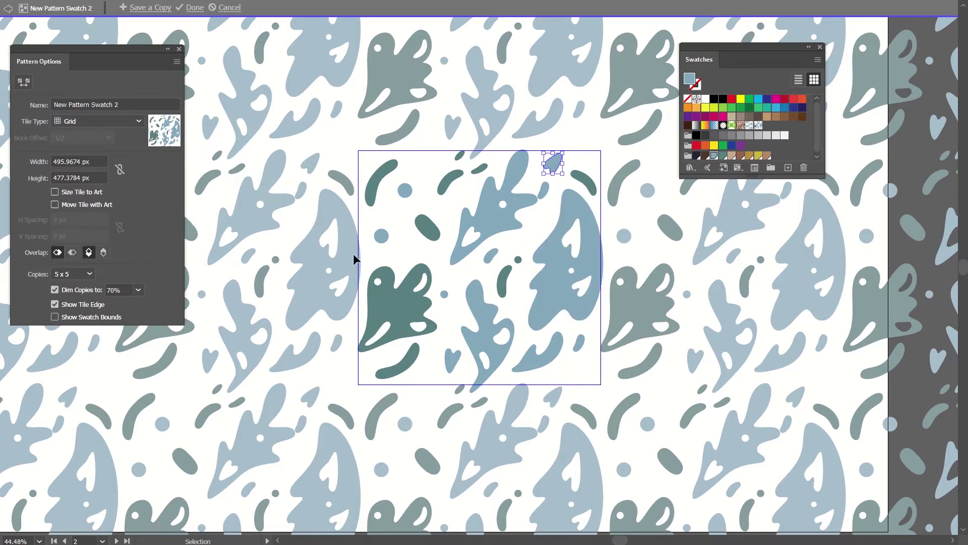
# Set the pattern tile to 510 px wide and 490 px high
pyautogui.click(83, 161)
pyautogui.hotkey('shift', 'Up')
pyautogui.hotkey('shift', 'Up')
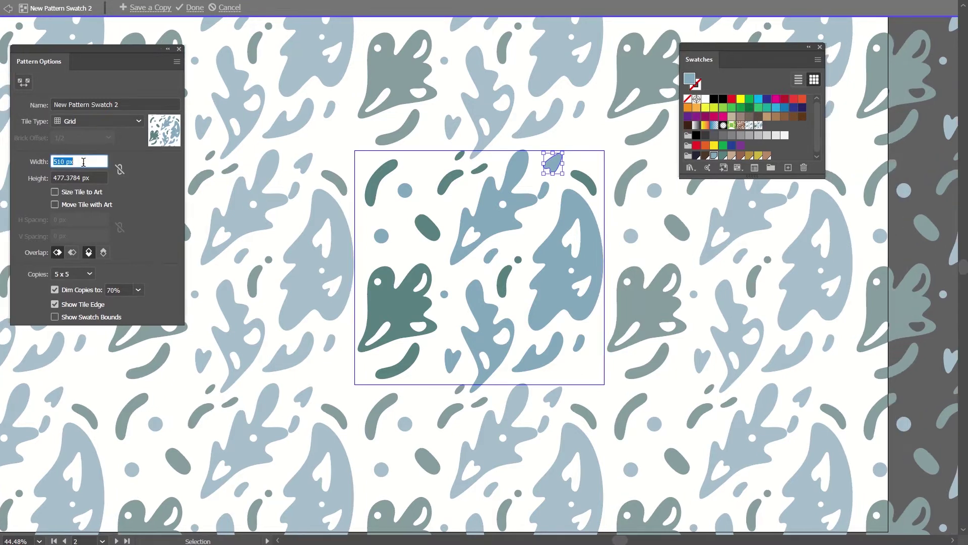
pyautogui.press('Tab')
pyautogui.hotkey('shift', 'Up')
pyautogui.hotkey('shift', 'Up')
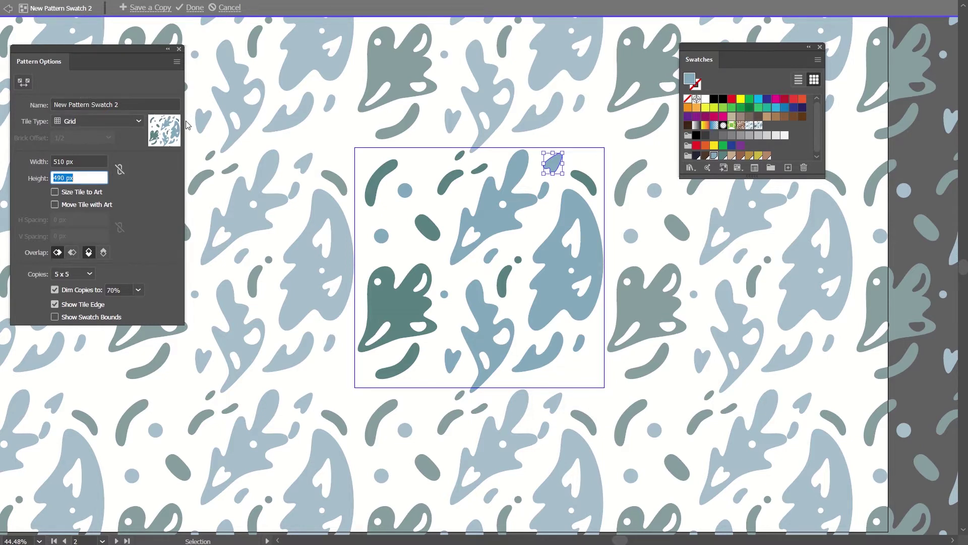
# Try the Brick by Row, Brick by Column and Hex by Column tile types, and return to Grid
pyautogui.click(125, 117)
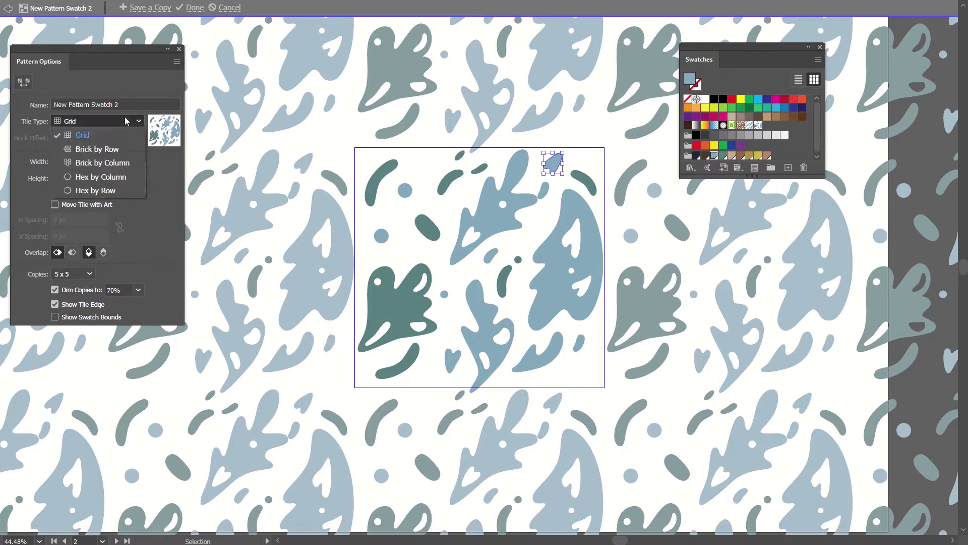
pyautogui.click(91, 151)
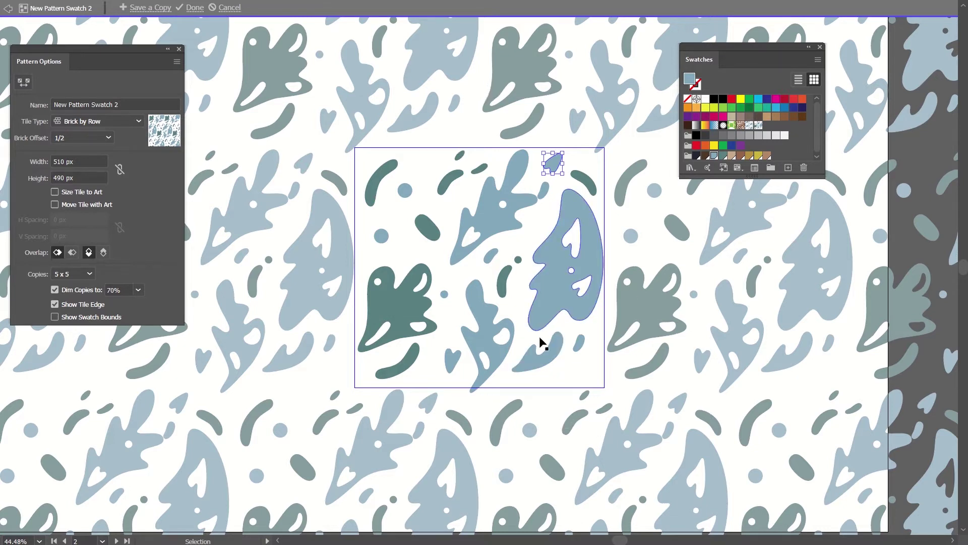
pyautogui.click(91, 122)
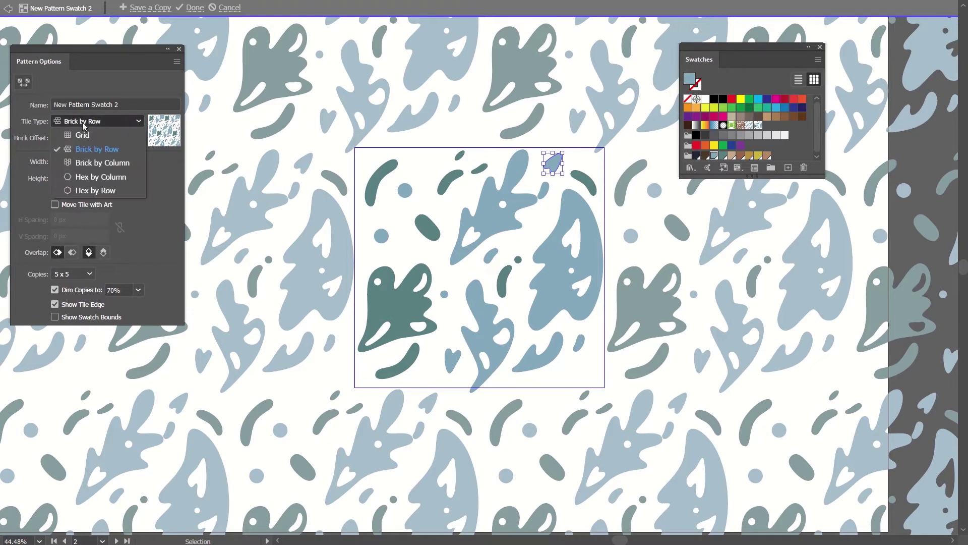
pyautogui.click(86, 164)
pyautogui.click(91, 122)
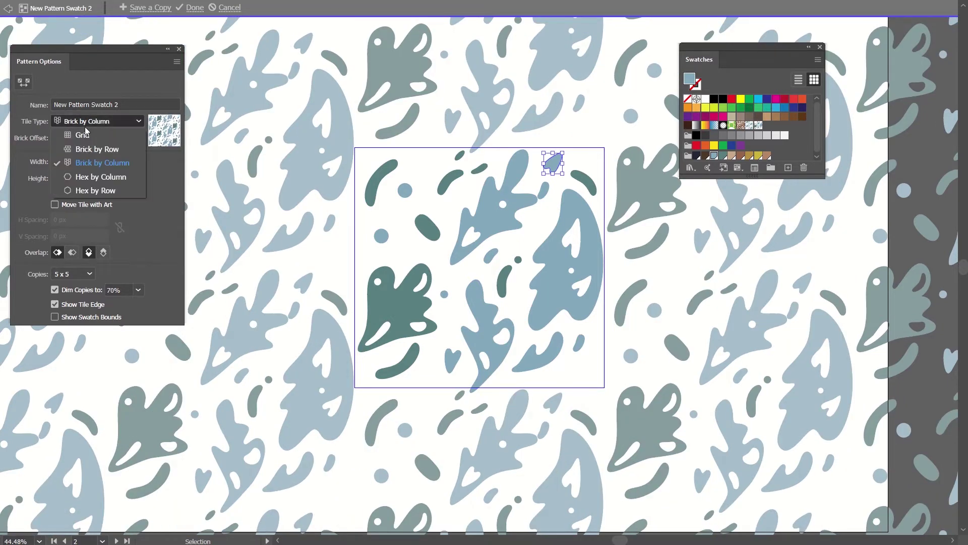
pyautogui.click(86, 176)
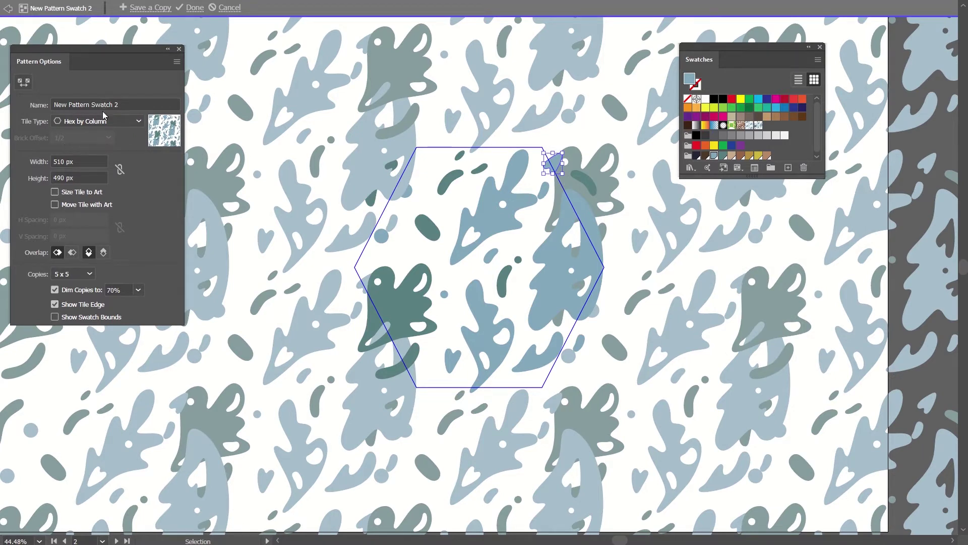
pyautogui.click(91, 122)
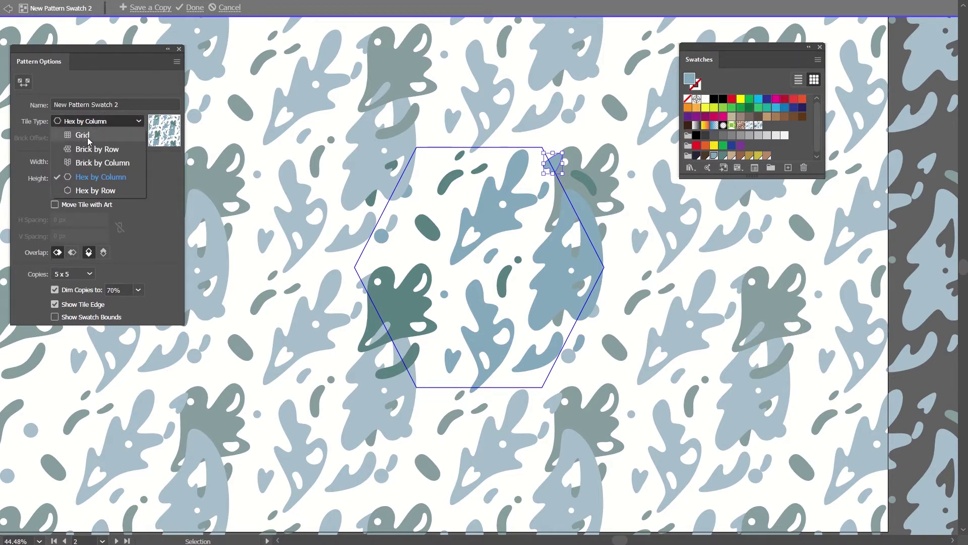
pyautogui.click(87, 135)
# Reposition the small blue shapes, upper blue leaf and upper-left green arc inside the tile, enlarging that leaf slightly
pyautogui.click(488, 224)
pyautogui.click(586, 145)
pyautogui.moveTo(557, 159); pyautogui.dragTo(569, 154)
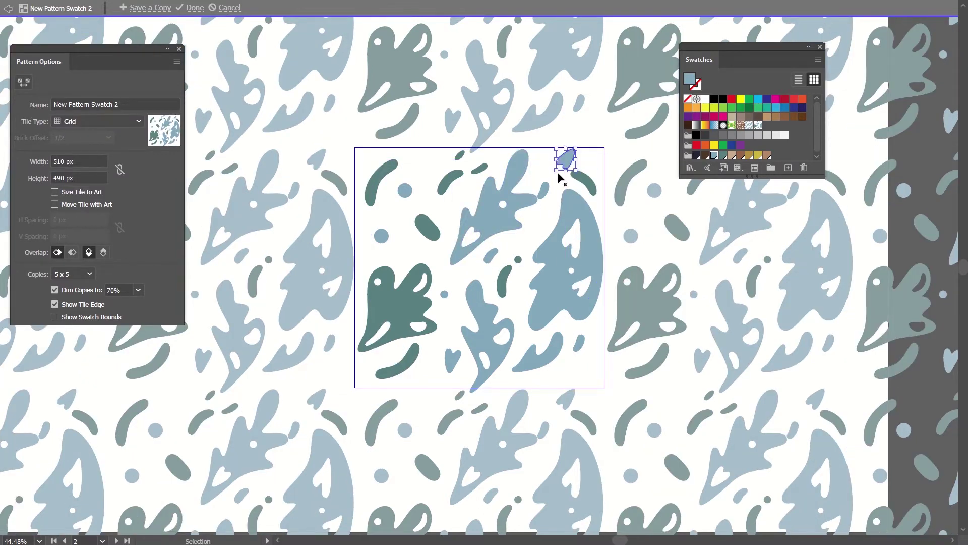
pyautogui.moveTo(544, 191); pyautogui.dragTo(550, 190)
pyautogui.moveTo(495, 218); pyautogui.dragTo(498, 215)
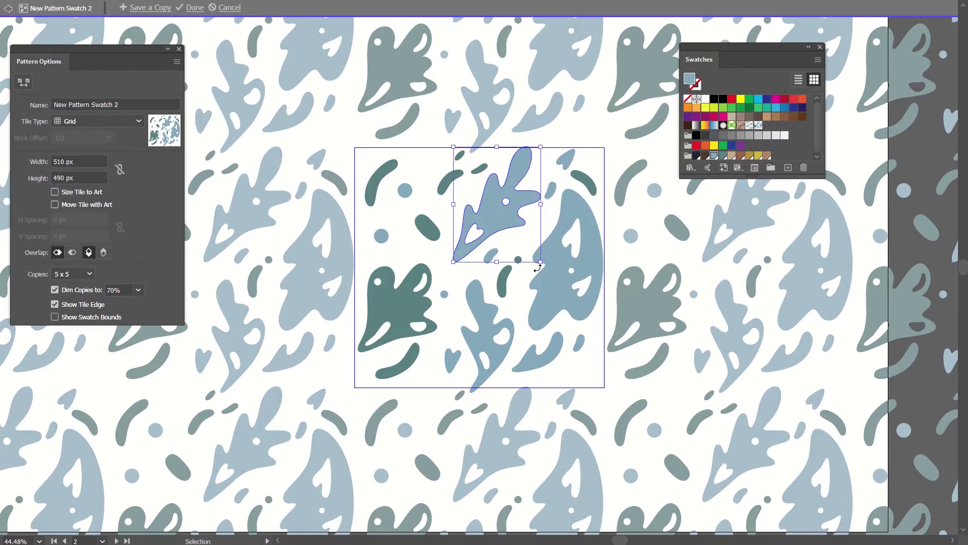
pyautogui.moveTo(539, 262); pyautogui.dragTo(542, 264)
pyautogui.moveTo(380, 177); pyautogui.dragTo(385, 175)
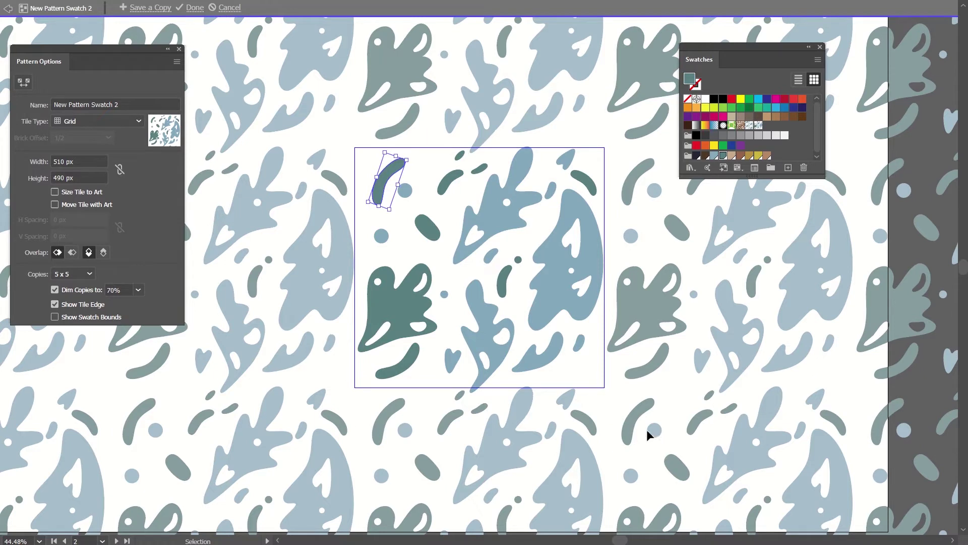
# Fill gaps with blue circles by adding one near the tile's lower-right corner and a tiny one at upper left, shrinking and shifting the others
pyautogui.moveTo(404, 190)
pyautogui.mouseDown()
pyautogui.moveTo(602, 369)
pyautogui.moveTo(590, 373)
pyautogui.mouseUp()
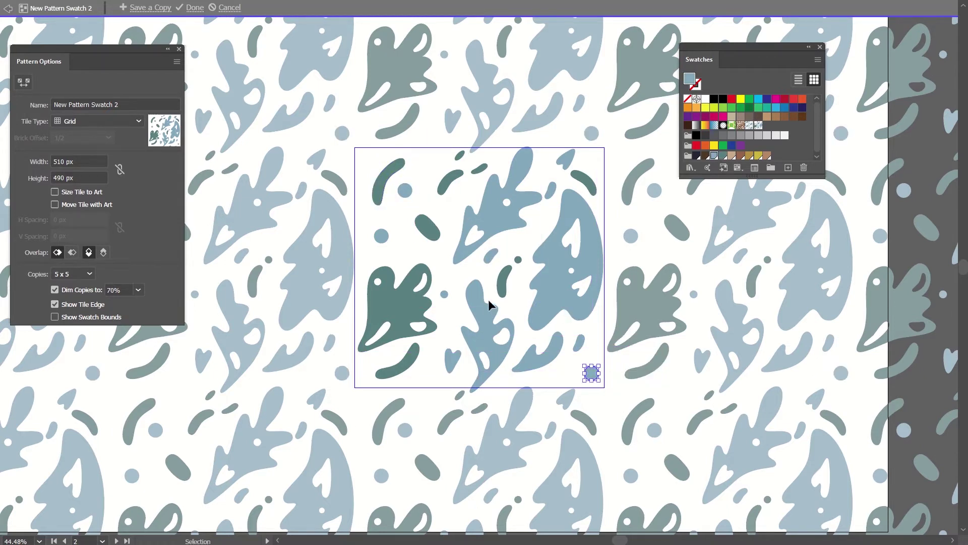
pyautogui.click(383, 233)
pyautogui.moveTo(387, 242); pyautogui.dragTo(395, 237)
pyautogui.moveTo(447, 292); pyautogui.dragTo(374, 163)
pyautogui.moveTo(591, 376); pyautogui.dragTo(579, 374)
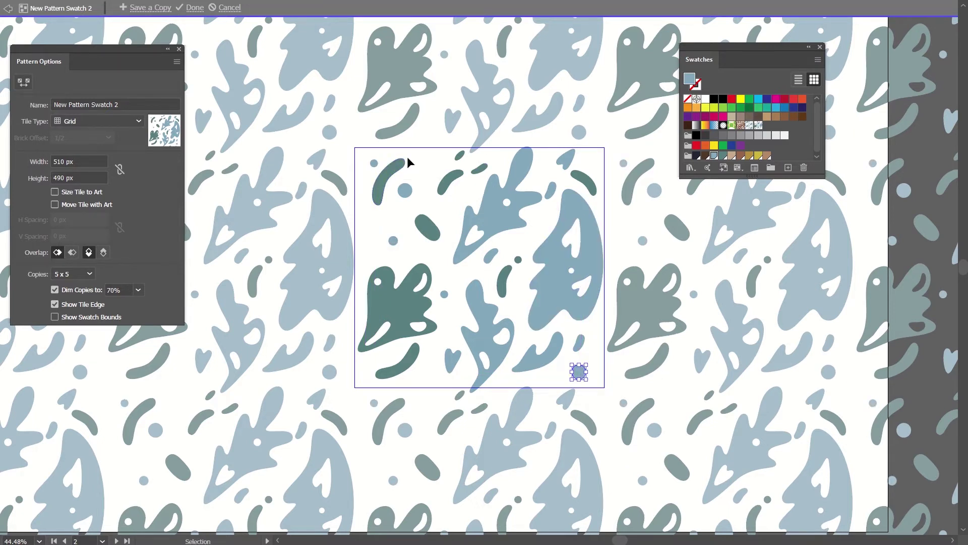
pyautogui.moveTo(419, 194); pyautogui.dragTo(413, 198)
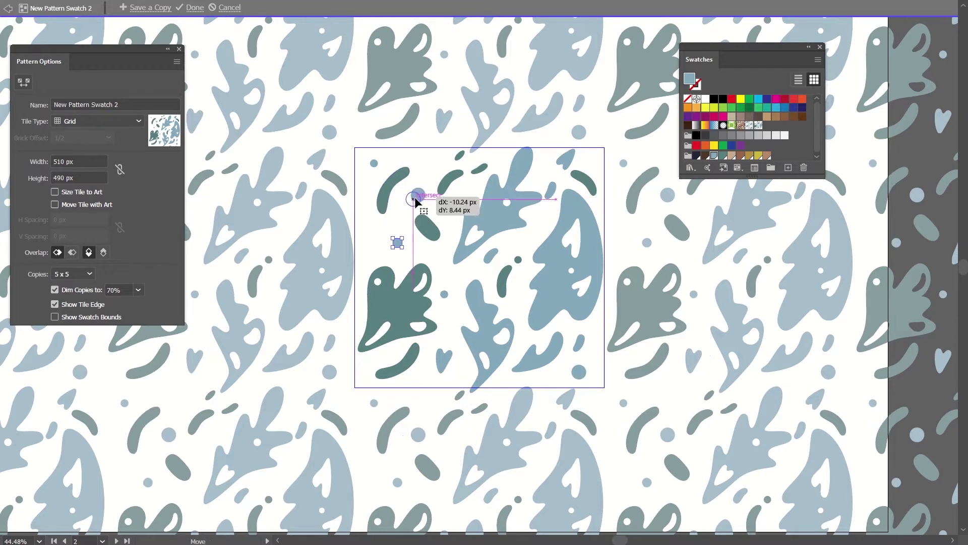
# Recolour the upper leaf dark navy, lower leaf dark brown, large leaf green, curved leaf and accents rust, and oval yellow, and exit pattern editing
pyautogui.click(490, 195)
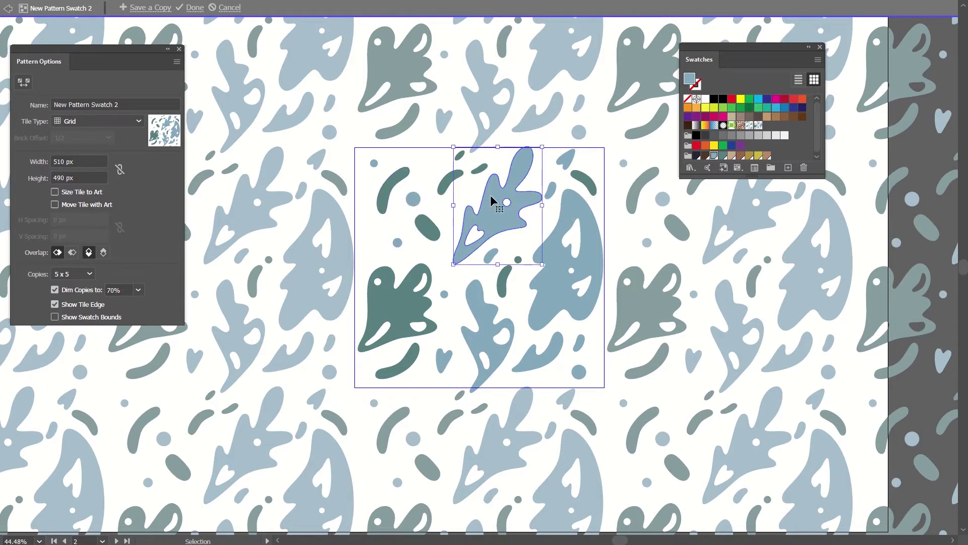
pyautogui.click(706, 156)
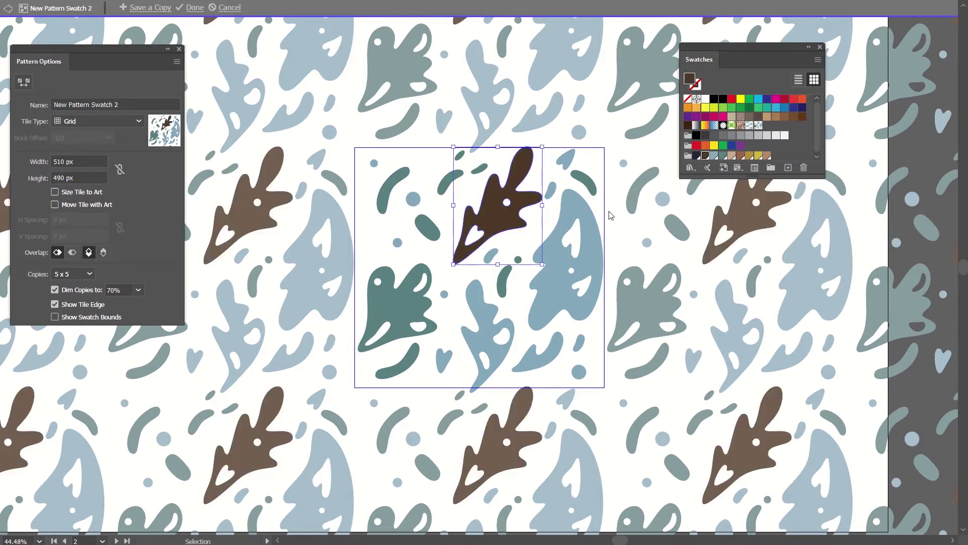
pyautogui.click(696, 156)
pyautogui.click(488, 329)
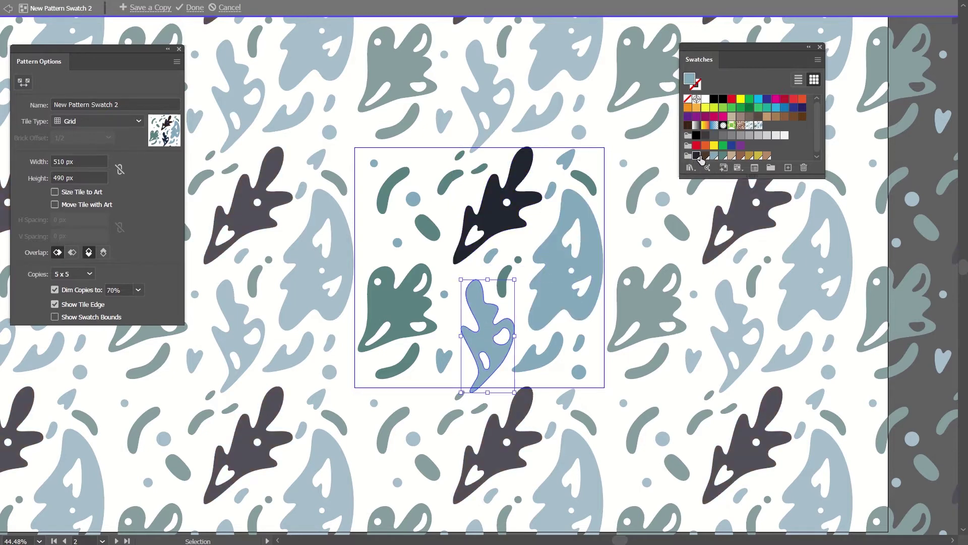
pyautogui.click(697, 156)
pyautogui.click(535, 290)
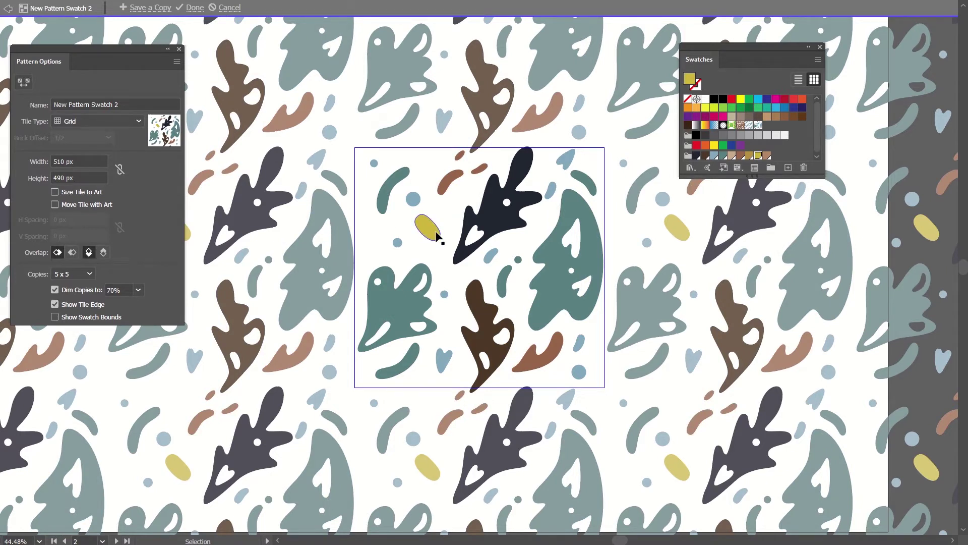
pyautogui.press('Escape')
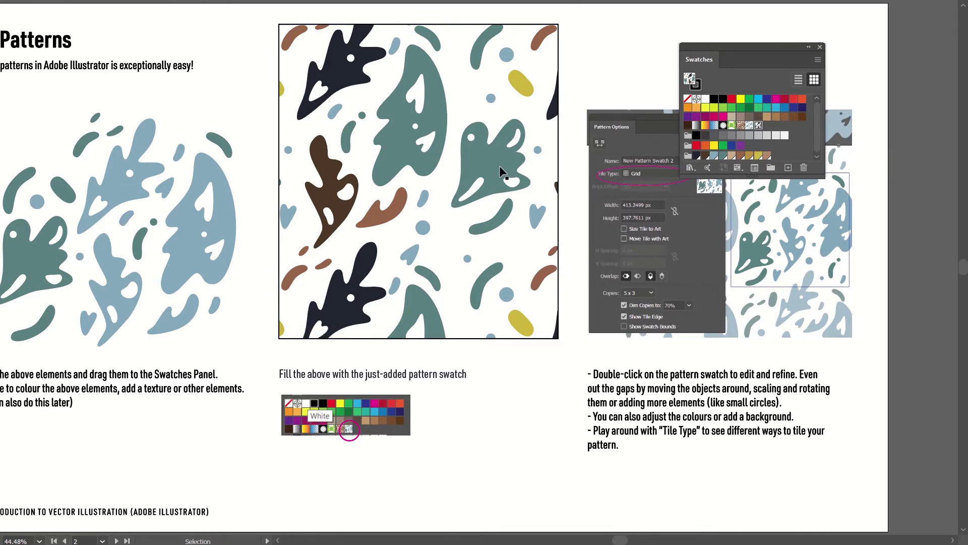
# Reopen the pattern swatch for editing and reposition the large green leaf, the upper-right green arc and the left green leaf
pyautogui.doubleClick(759, 125)
pyautogui.click(570, 261)
pyautogui.moveTo(579, 260); pyautogui.dragTo(581, 264)
pyautogui.moveTo(584, 176); pyautogui.dragTo(599, 177)
pyautogui.moveTo(390, 300); pyautogui.dragTo(395, 294)
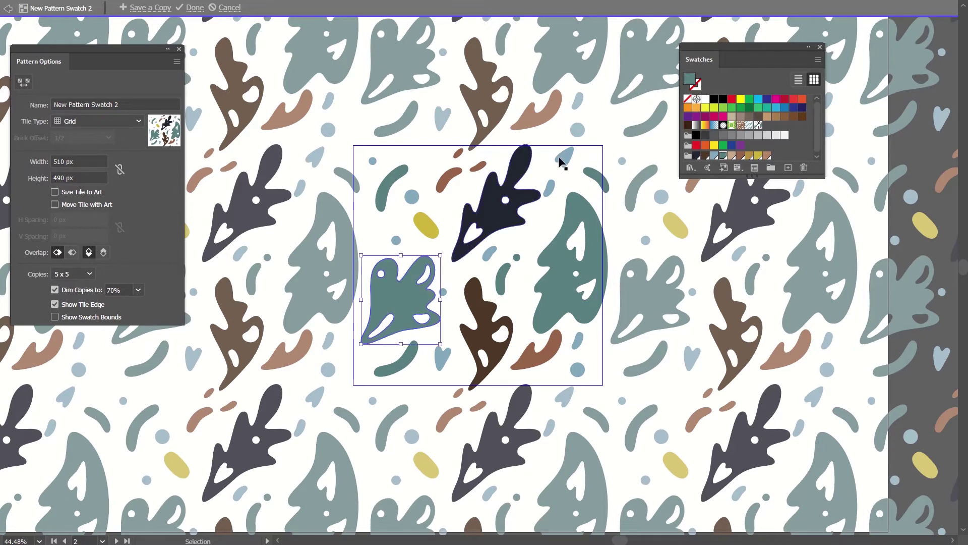
# Move the largest rust accent near the navy leaf down, rotate the three rust accents together and exit pattern editing
pyautogui.moveTo(442, 181); pyautogui.dragTo(442, 194)
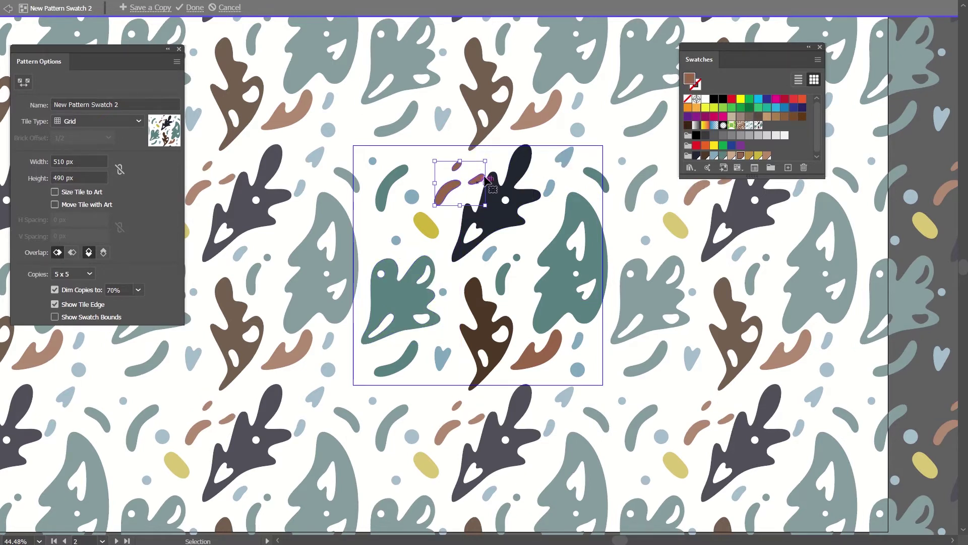
pyautogui.moveTo(488, 158); pyautogui.dragTo(482, 152)
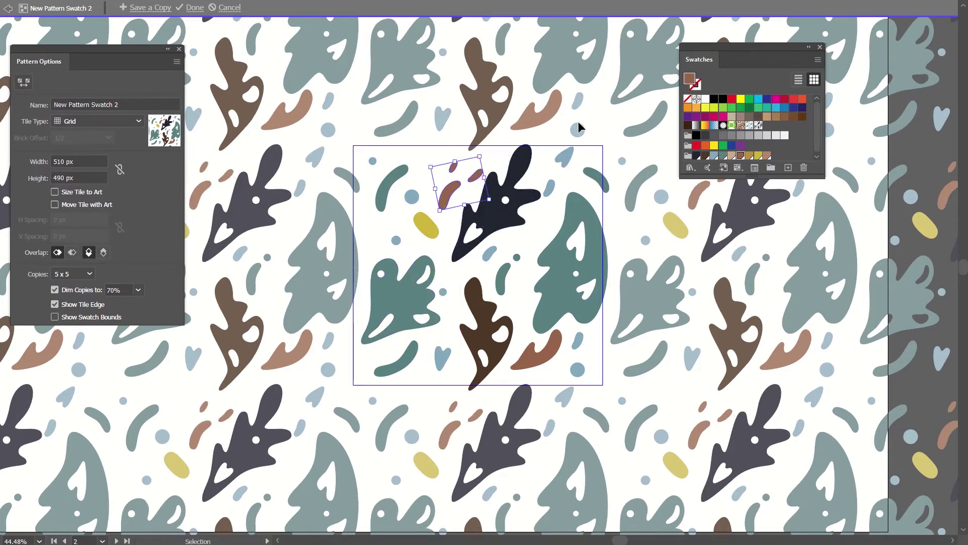
pyautogui.press('Escape')
pyautogui.click(502, 208)
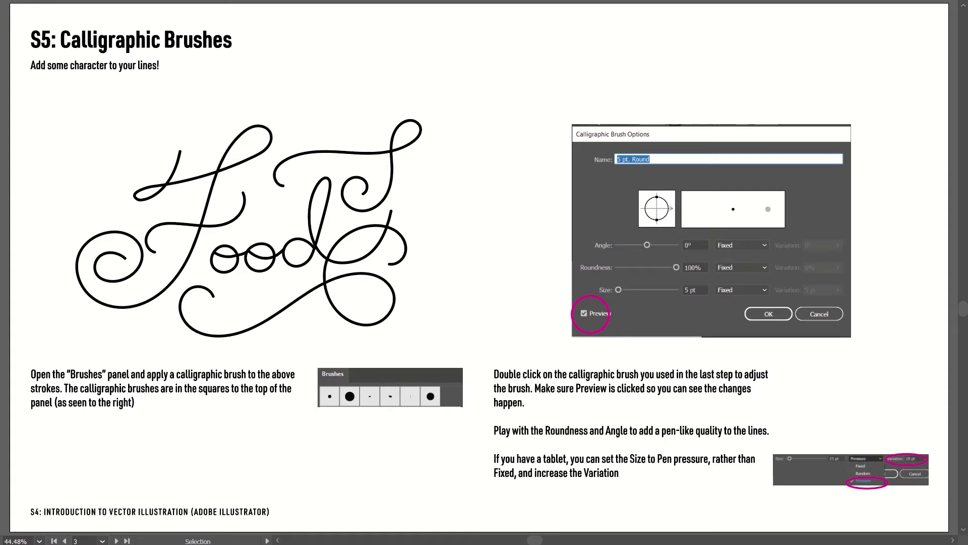
# Apply the slanted calligraphic brush to all strokes of the Food lettering
pyautogui.moveTo(967, 237)
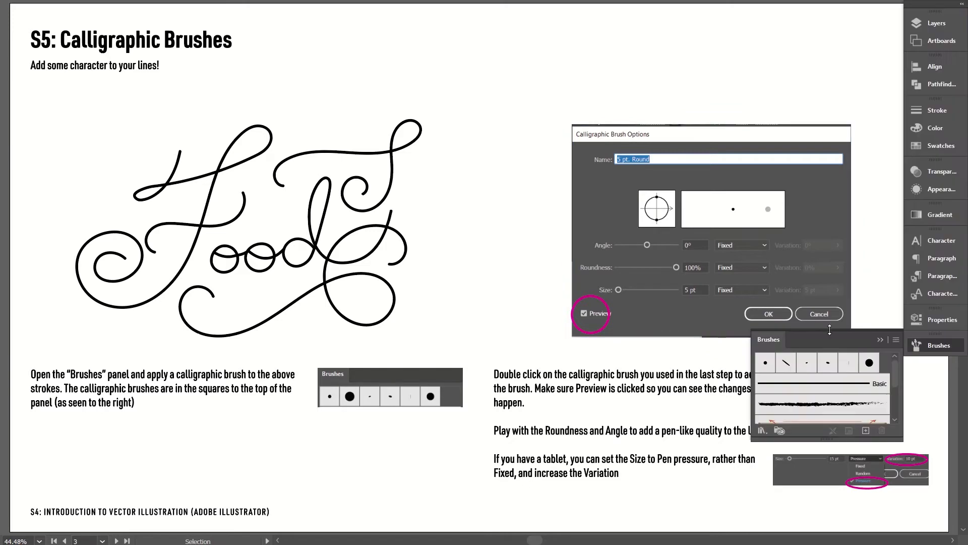
pyautogui.moveTo(777, 341)
pyautogui.mouseDown()
pyautogui.moveTo(726, 269)
pyautogui.moveTo(696, 138)
pyautogui.moveTo(708, 31)
pyautogui.mouseUp()
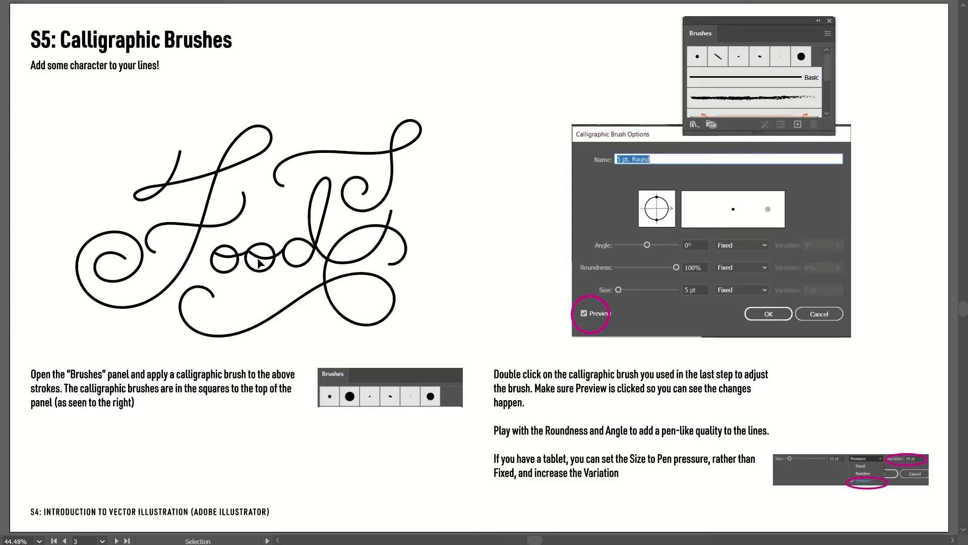
pyautogui.moveTo(106, 125); pyautogui.dragTo(413, 319)
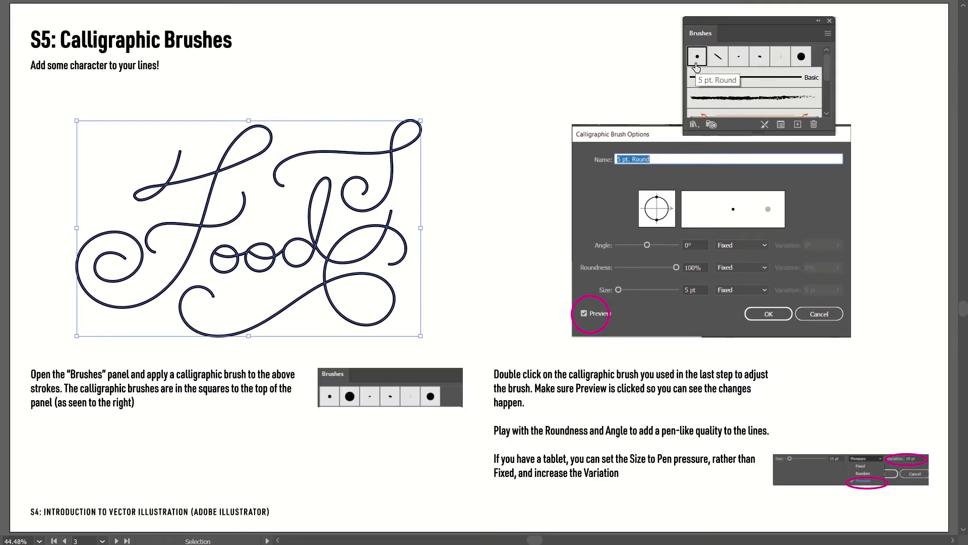
pyautogui.moveTo(725, 20); pyautogui.dragTo(561, 71)
pyautogui.click(554, 107)
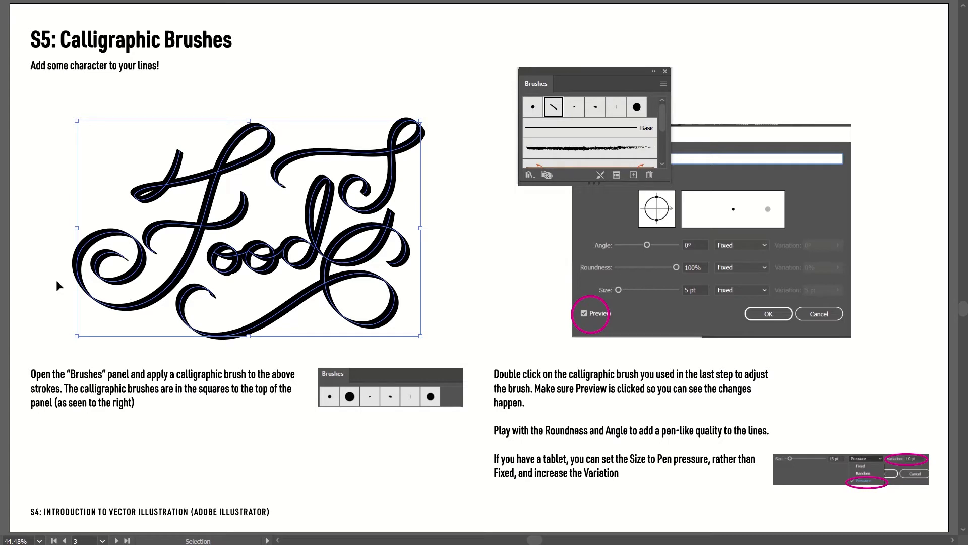
pyautogui.click(384, 96)
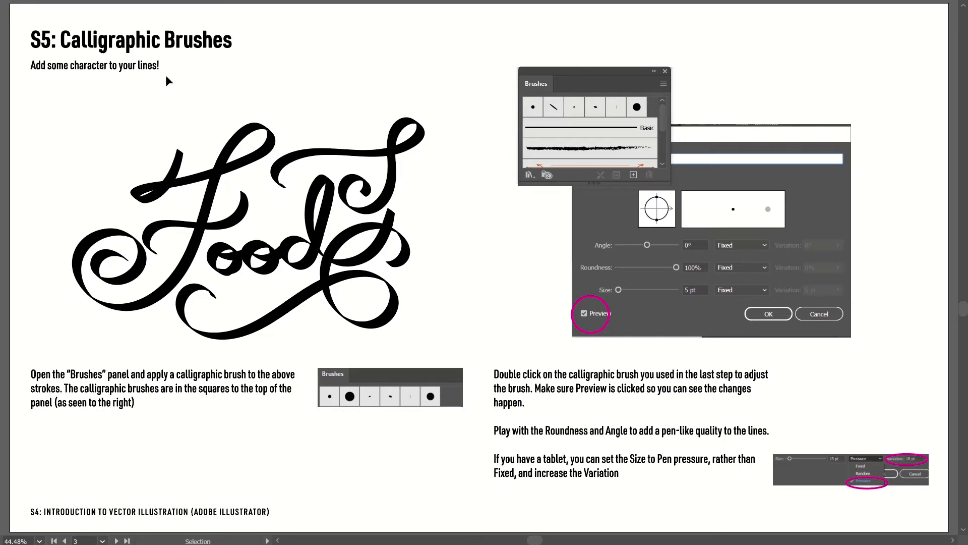
pyautogui.moveTo(95, 113)
pyautogui.mouseDown()
pyautogui.moveTo(235, 264)
pyautogui.moveTo(422, 323)
pyautogui.mouseUp()
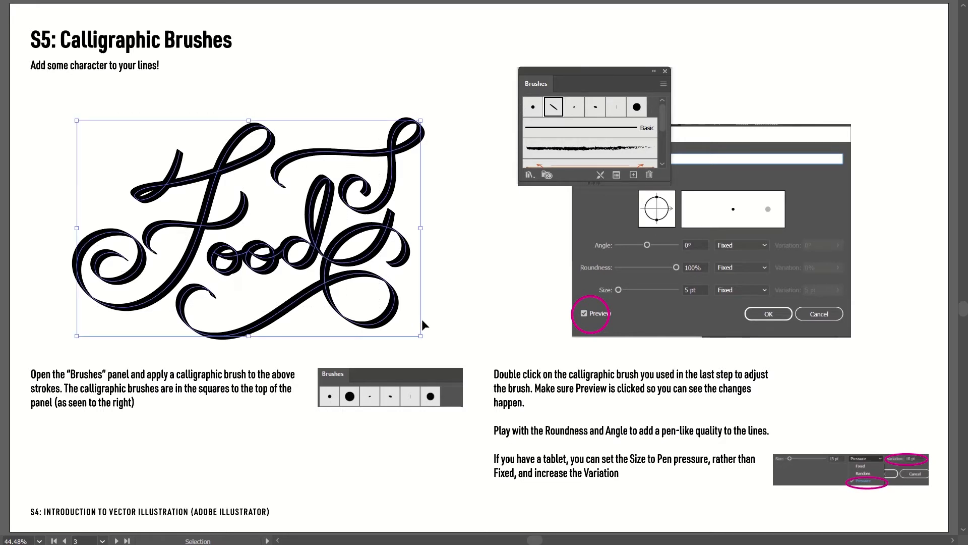
pyautogui.click(470, 308)
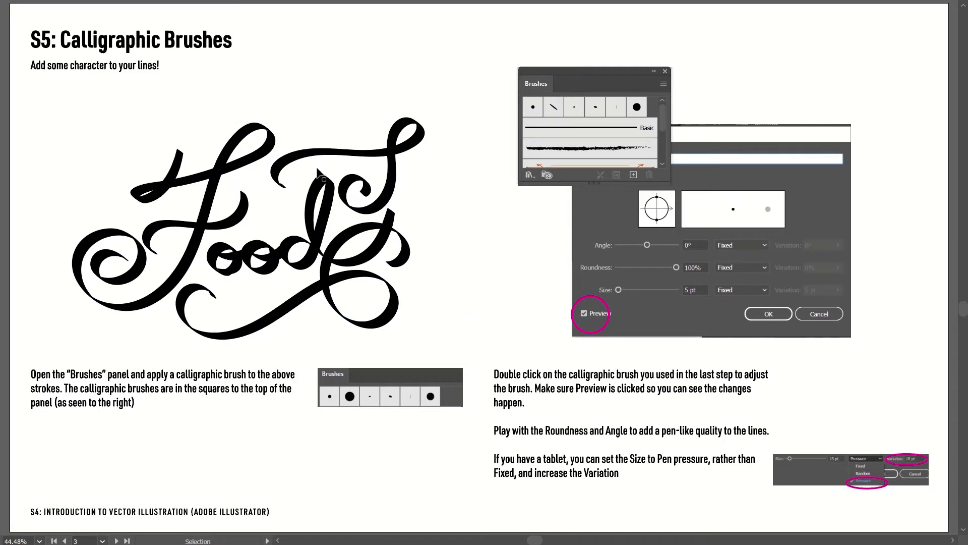
# Try two other calligraphic brushes on the whole Food lettering and return it to the slanted brush
pyautogui.moveTo(76, 142); pyautogui.dragTo(425, 305)
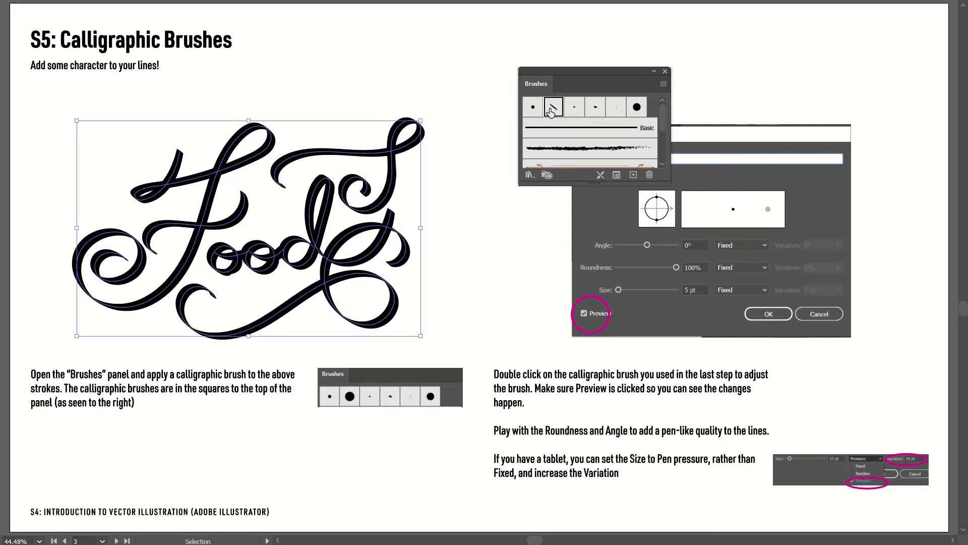
pyautogui.click(572, 108)
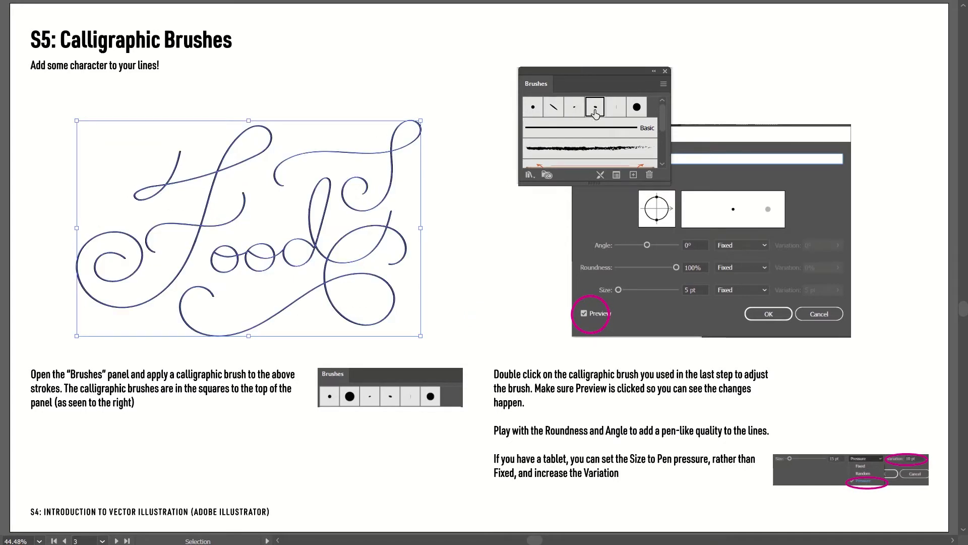
pyautogui.click(595, 110)
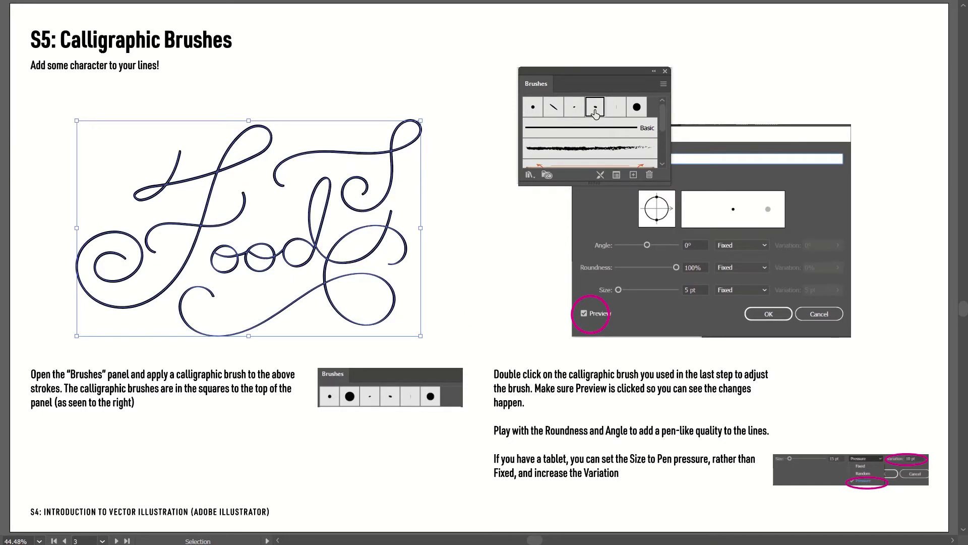
pyautogui.click(557, 108)
pyautogui.click(478, 221)
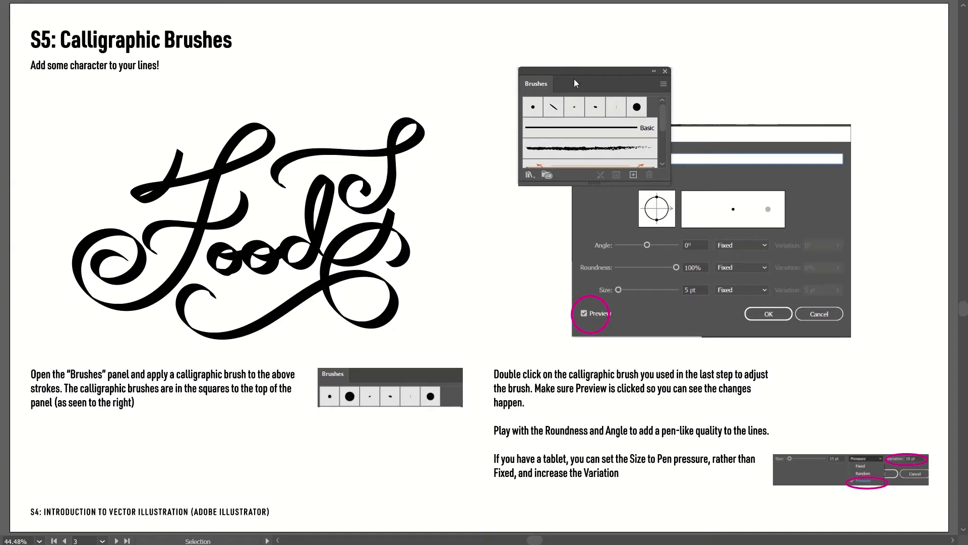
# Open the slanted calligraphic brush's options with the preview active and set both its angle and size to Fixed
pyautogui.click(553, 108)
pyautogui.doubleClick(551, 111)
pyautogui.moveTo(615, 41); pyautogui.dragTo(561, 59)
pyautogui.click(518, 274)
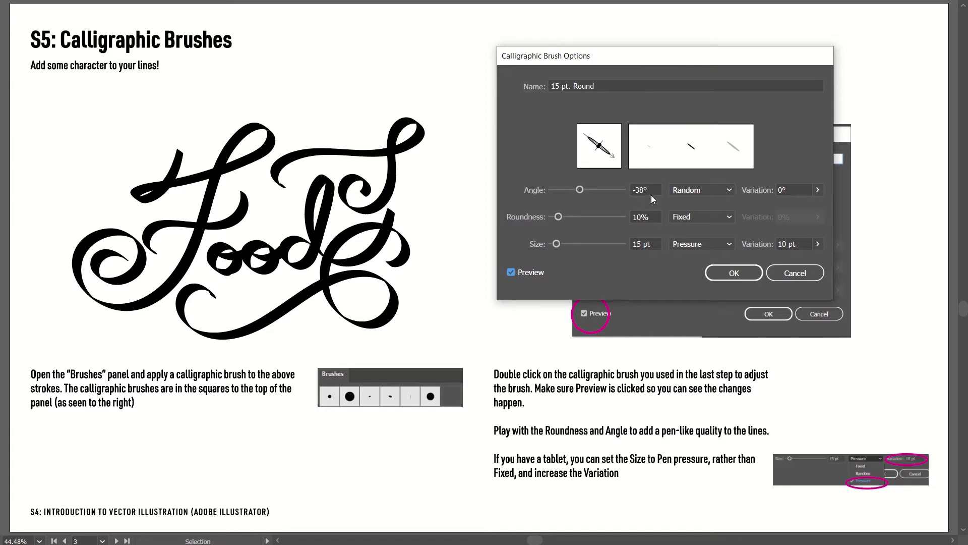
pyautogui.click(676, 191)
pyautogui.click(683, 204)
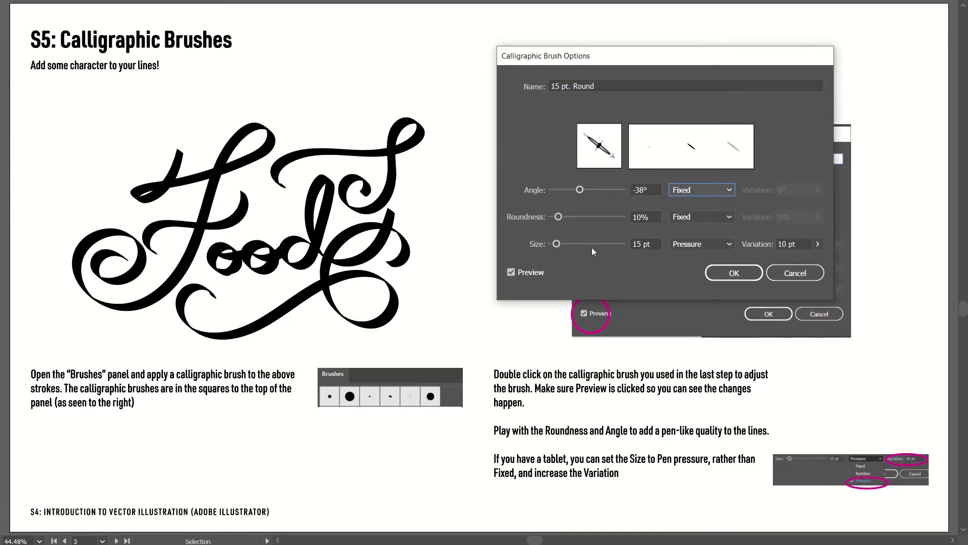
pyautogui.click(689, 190)
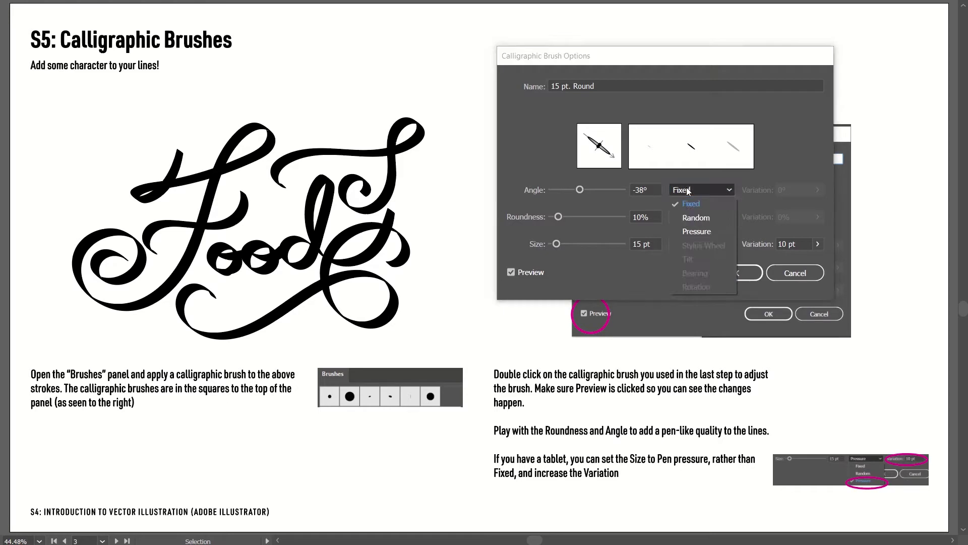
pyautogui.click(691, 205)
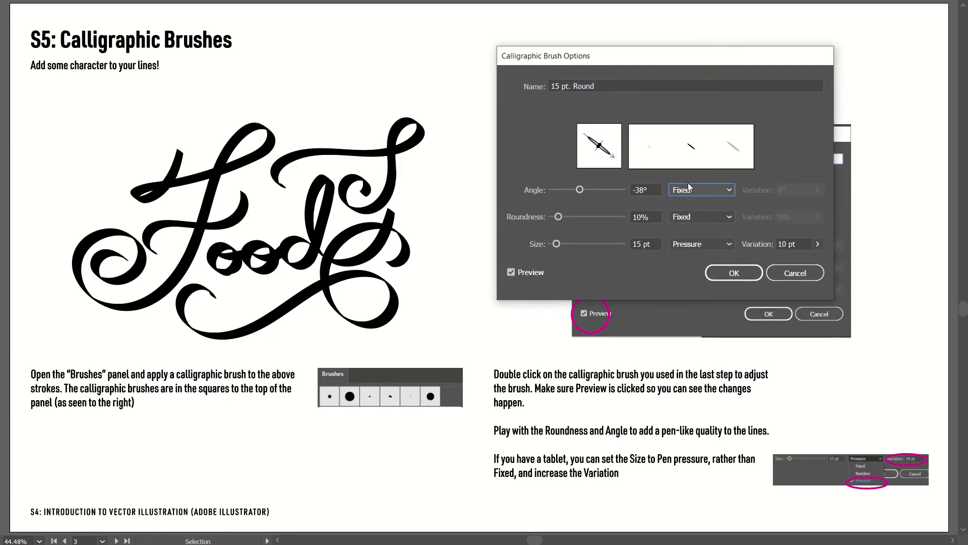
pyautogui.click(682, 241)
pyautogui.click(685, 259)
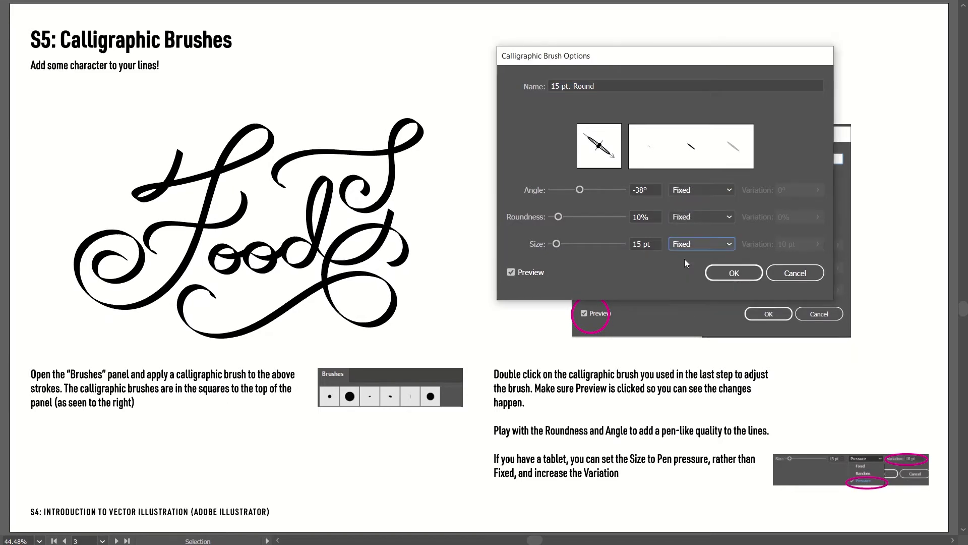
# Test a wide range of brush angles on the lettering and set the angle to 76°
pyautogui.click(642, 189)
pyautogui.press('Up')
pyautogui.press('Up')
pyautogui.press('Up')
pyautogui.press('Up')
pyautogui.press('Up')
pyautogui.press('Up')
pyautogui.press('Up')
pyautogui.press('Up')
pyautogui.press('Up')
pyautogui.press('Up')
pyautogui.press('Up')
pyautogui.press('Up')
pyautogui.press('Up')
pyautogui.press('Up')
pyautogui.press('Up')
pyautogui.press('Up')
pyautogui.press('Up')
pyautogui.press('Up')
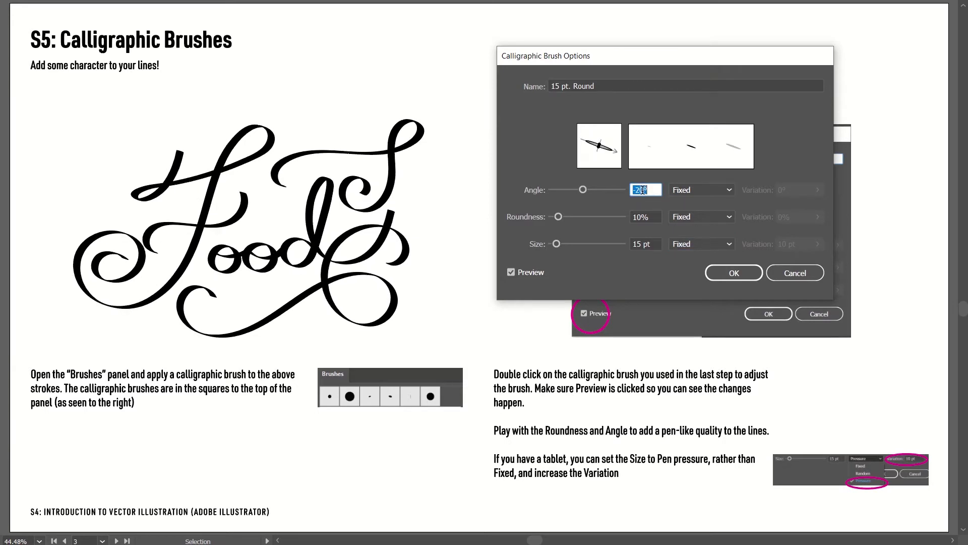
pyautogui.press('Down')
pyautogui.press('Down')
pyautogui.press('Down')
pyautogui.press('Down')
pyautogui.press('Down')
pyautogui.press('Down')
pyautogui.press('Down')
pyautogui.press('Down')
pyautogui.press('Down')
pyautogui.press('Down')
pyautogui.press('Down')
pyautogui.press('Down')
pyautogui.press('Down')
pyautogui.press('Down')
pyautogui.press('Down')
pyautogui.press('Down')
pyautogui.press('Down')
pyautogui.press('Down')
pyautogui.press('Down')
pyautogui.press('Down')
pyautogui.hotkey('shift', 'Down')
pyautogui.hotkey('shift', 'Down')
pyautogui.hotkey('shift', 'Down')
pyautogui.hotkey('shift', 'Down')
pyautogui.hotkey('shift', 'Down')
pyautogui.hotkey('shift', 'Down')
pyautogui.hotkey('shift', 'Down')
pyautogui.hotkey('shift', 'Down')
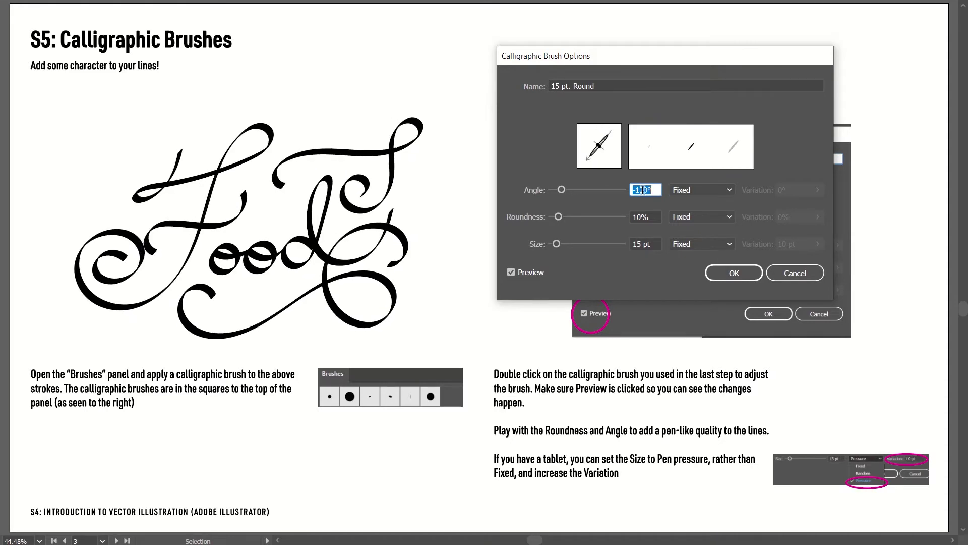
pyautogui.hotkey('shift', 'Down')
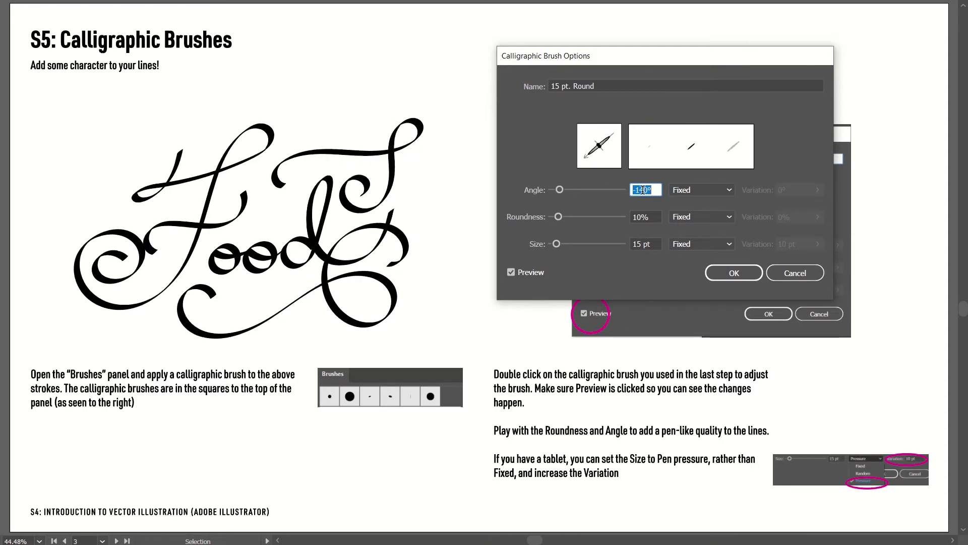
pyautogui.hotkey('shift', 'Up')
pyautogui.hotkey('shift', 'Up')
pyautogui.hotkey('shift', 'Up')
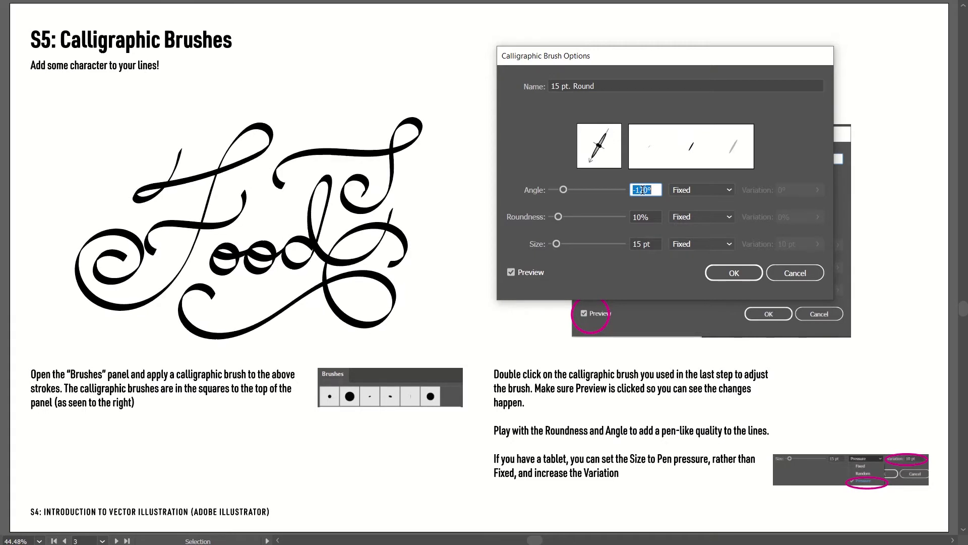
pyautogui.hotkey('shift', 'Down')
pyautogui.hotkey('shift', 'Down')
pyautogui.hotkey('shift', 'Down')
pyautogui.hotkey('shift', 'Down')
pyautogui.hotkey('shift', 'Down')
pyautogui.hotkey('shift', 'Down')
pyautogui.hotkey('shift', 'Down')
pyautogui.moveTo(598, 192); pyautogui.dragTo(602, 193)
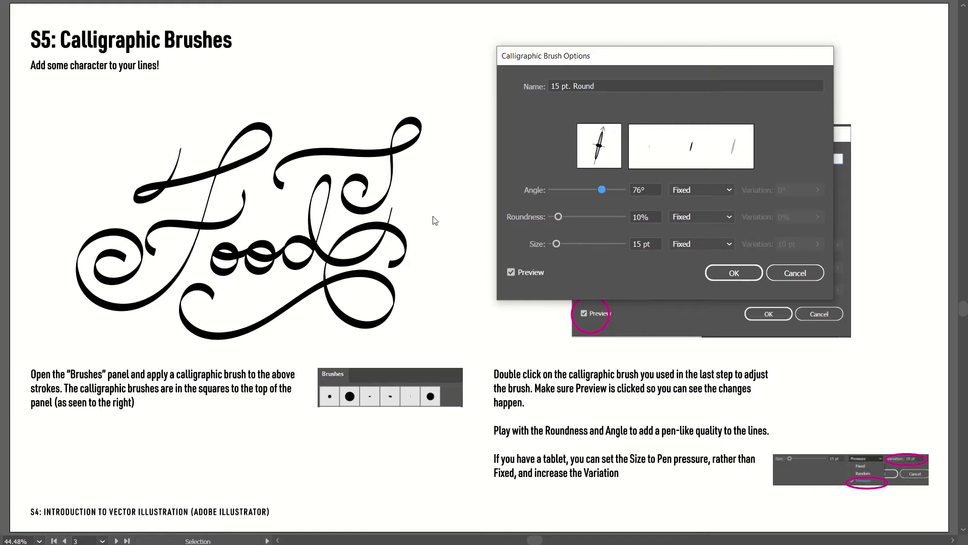
# Try a brush roundness of 50% with a size of 10 pt on the lettering
pyautogui.moveTo(558, 217); pyautogui.dragTo(593, 224)
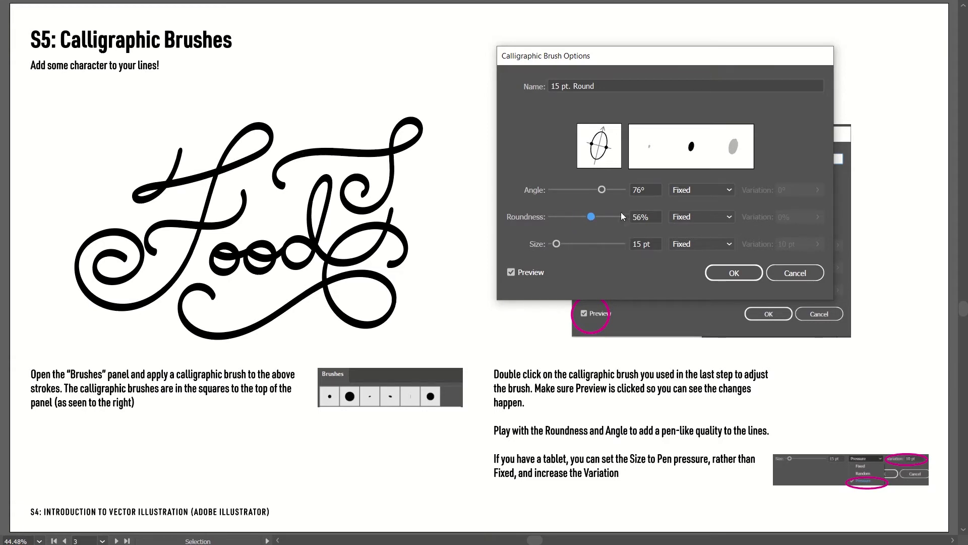
pyautogui.moveTo(590, 217)
pyautogui.mouseDown()
pyautogui.moveTo(525, 220)
pyautogui.moveTo(586, 222)
pyautogui.mouseUp()
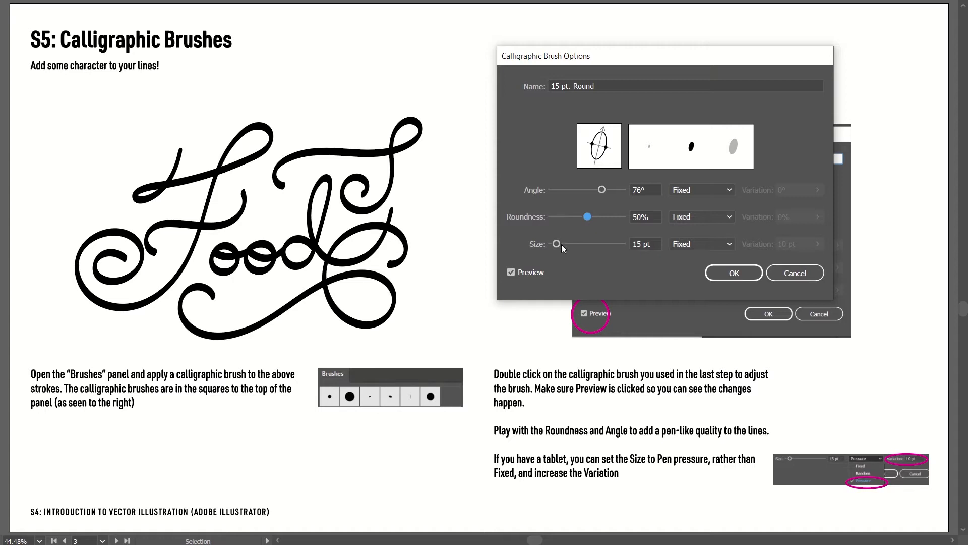
pyautogui.moveTo(558, 243)
pyautogui.mouseDown()
pyautogui.moveTo(566, 241)
pyautogui.moveTo(556, 244)
pyautogui.mouseUp()
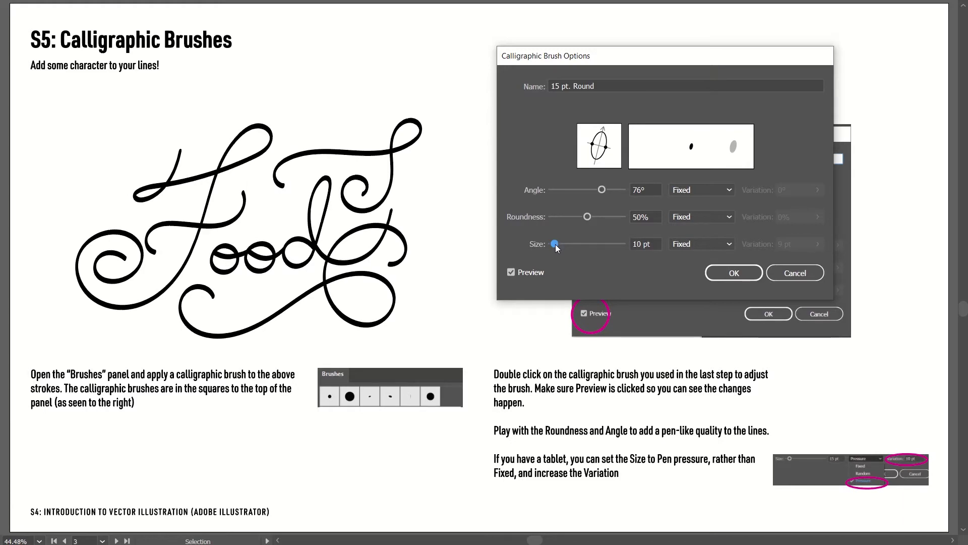
pyautogui.moveTo(555, 244); pyautogui.dragTo(555, 248)
# Set the calligraphic brush's roundness to 30%
pyautogui.click(643, 217)
pyautogui.press('Down')
pyautogui.press('Down')
pyautogui.press('Down')
pyautogui.press('Down')
pyautogui.press('Down')
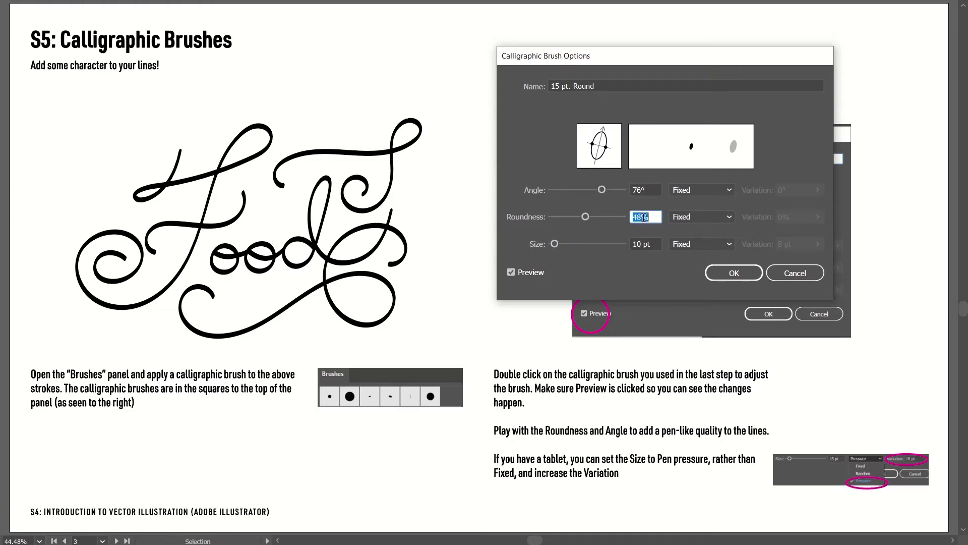
pyautogui.press('Down')
pyautogui.press('Down')
pyautogui.press('Down')
pyautogui.press('Down')
pyautogui.press('Down')
pyautogui.press('Down')
pyautogui.press('Down')
pyautogui.press('Down')
pyautogui.press('Down')
pyautogui.press('Down')
pyautogui.press('Down')
pyautogui.press('Down')
pyautogui.press('Down')
pyautogui.press('Down')
pyautogui.press('Down')
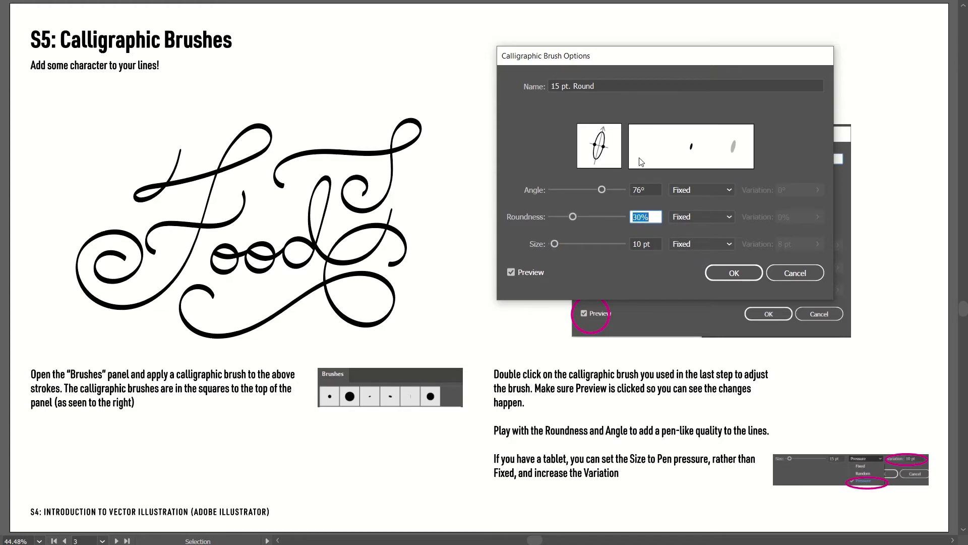
# Try larger brush sizes on the lettering and set the size to 12 pt
pyautogui.press('Tab')
pyautogui.press('Up')
pyautogui.press('Up')
pyautogui.press('Up')
pyautogui.press('Up')
pyautogui.press('Up')
pyautogui.press('Up')
pyautogui.press('Up')
pyautogui.press('Up')
pyautogui.press('Up')
pyautogui.press('Up')
pyautogui.press('Down')
pyautogui.press('Down')
pyautogui.press('Down')
pyautogui.press('Down')
pyautogui.press('Down')
pyautogui.press('Down')
pyautogui.press('Down')
pyautogui.press('Down')
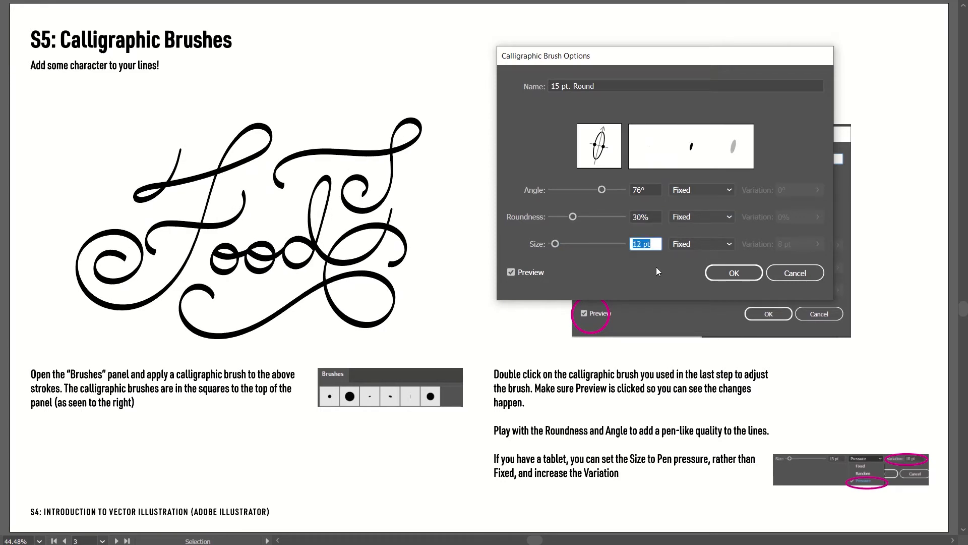
# Make the brush size vary by Pressure with an 8 pt variation and apply the changed brush to the existing strokes
pyautogui.click(687, 245)
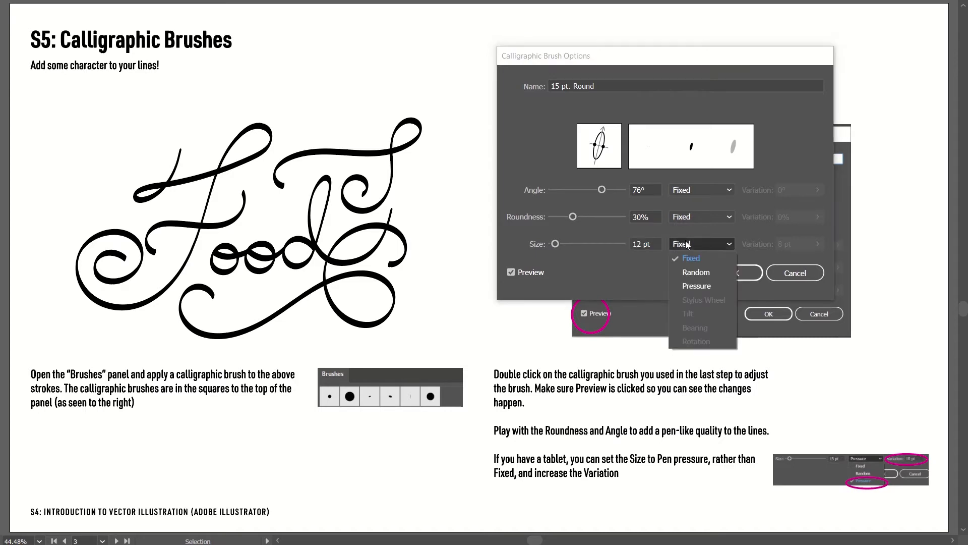
pyautogui.click(698, 285)
pyautogui.click(814, 244)
pyautogui.moveTo(800, 259)
pyautogui.mouseDown()
pyautogui.moveTo(756, 265)
pyautogui.moveTo(800, 260)
pyautogui.mouseUp()
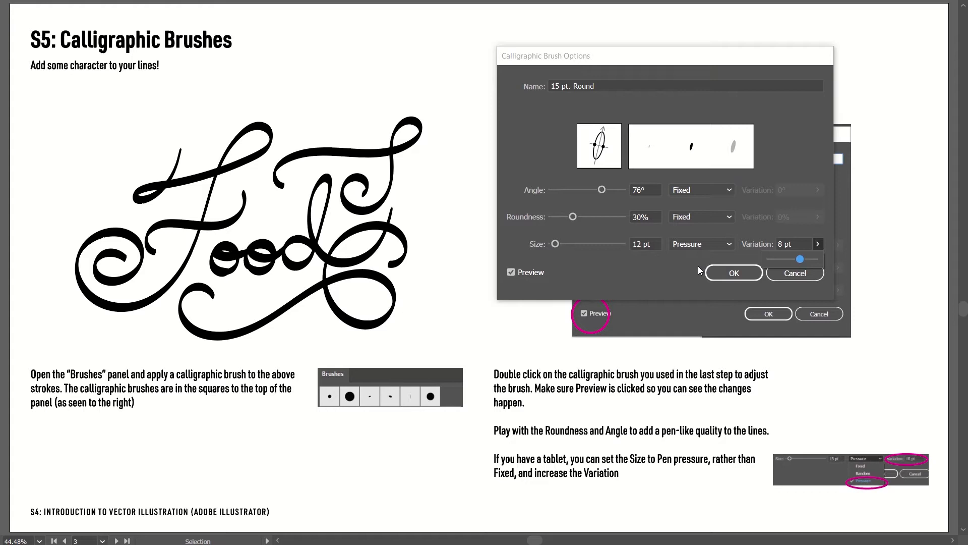
pyautogui.click(677, 267)
pyautogui.click(748, 273)
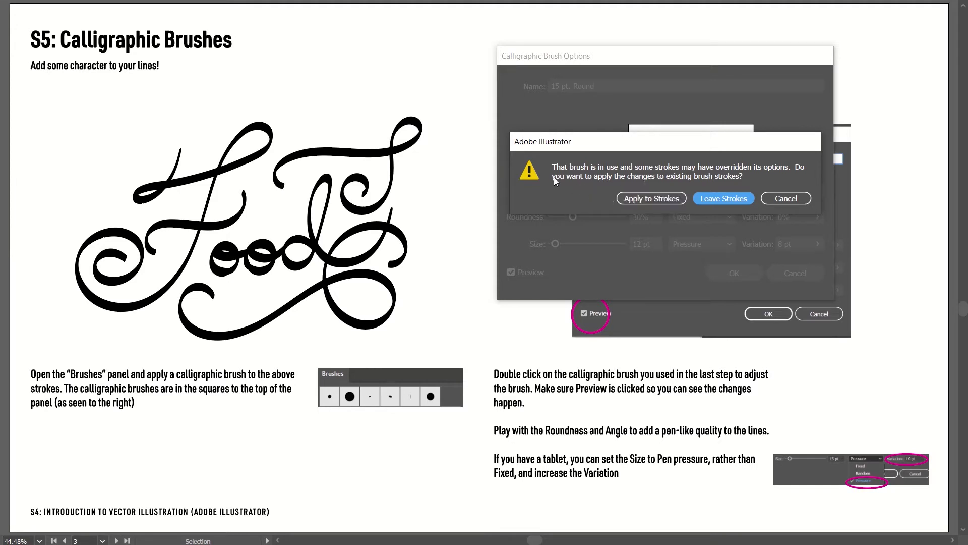
pyautogui.click(657, 198)
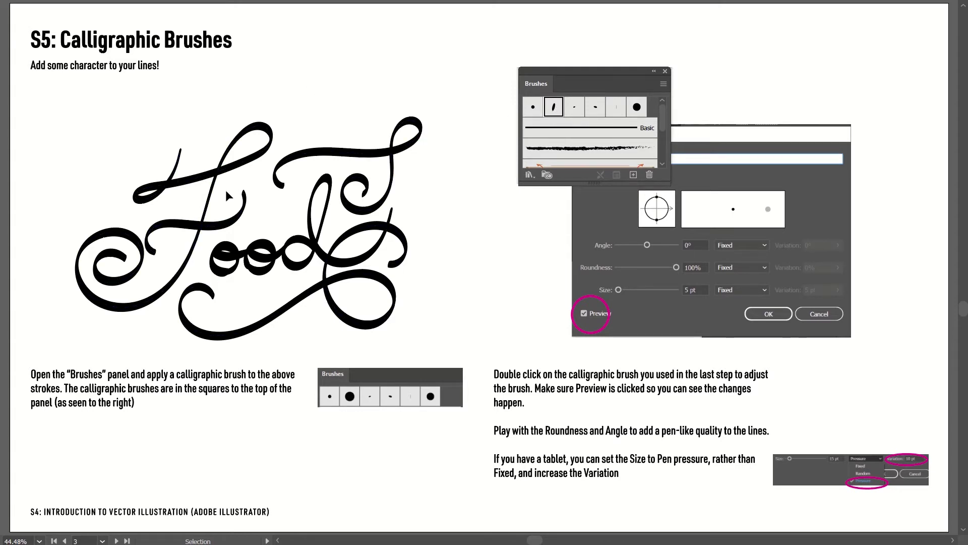
pyautogui.moveTo(72, 140)
pyautogui.mouseDown()
pyautogui.moveTo(161, 215)
pyautogui.moveTo(447, 298)
pyautogui.mouseUp()
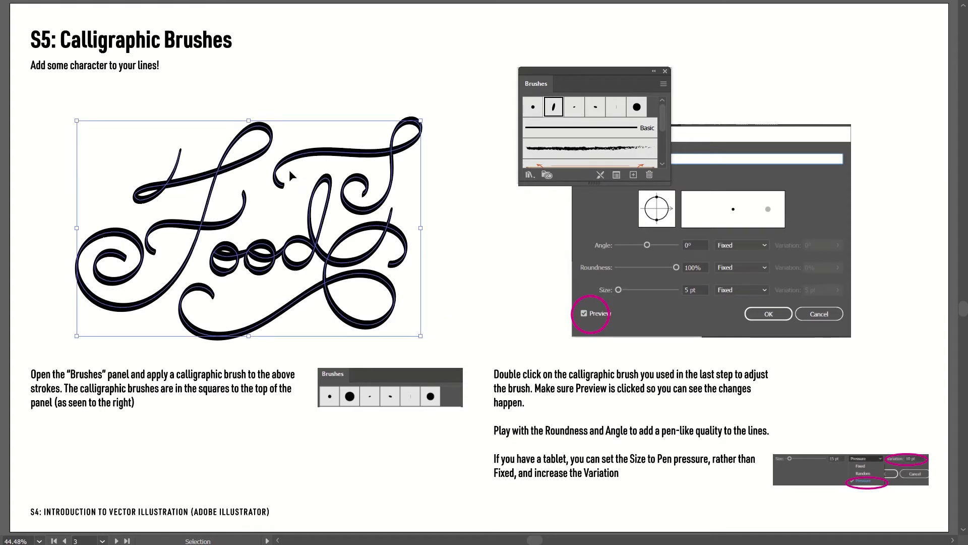
pyautogui.click(66, 160)
pyautogui.moveTo(86, 113); pyautogui.dragTo(483, 316)
pyautogui.click(492, 298)
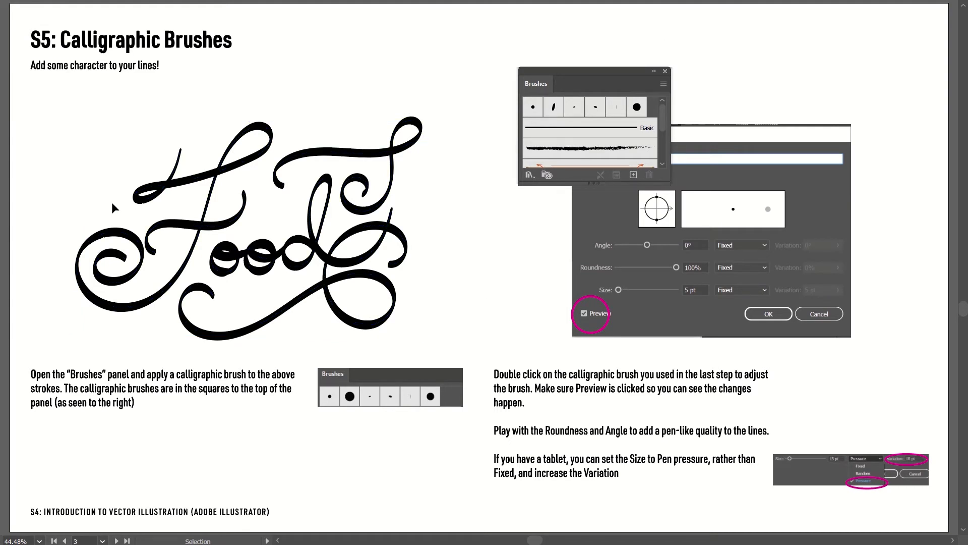
# Go to the Scatter Brushes page and create a new scatter brush from the black four-pointed star
pyautogui.press('pagedown')
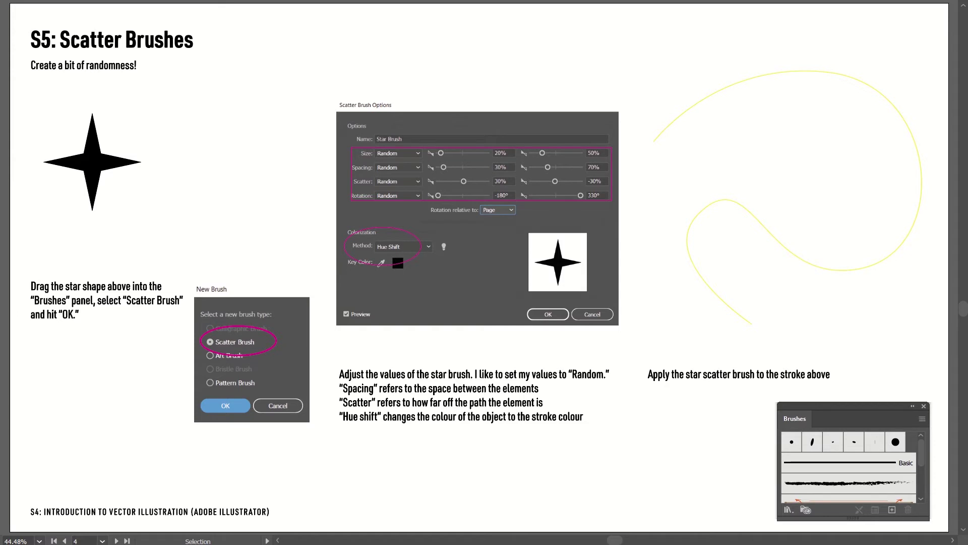
pyautogui.click(100, 170)
pyautogui.click(99, 170)
pyautogui.moveTo(100, 170); pyautogui.dragTo(815, 458)
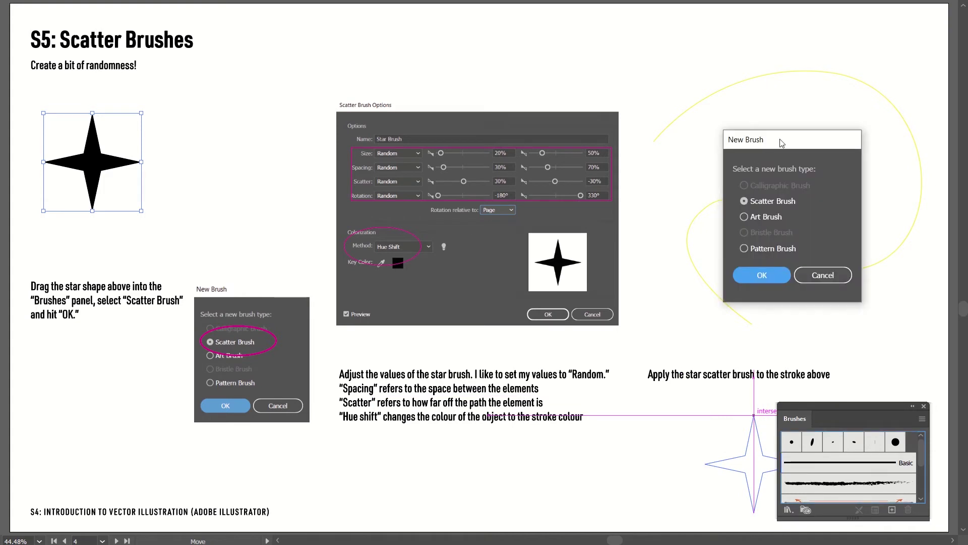
pyautogui.moveTo(761, 139)
pyautogui.mouseDown()
pyautogui.moveTo(650, 127)
pyautogui.moveTo(505, 66)
pyautogui.mouseUp()
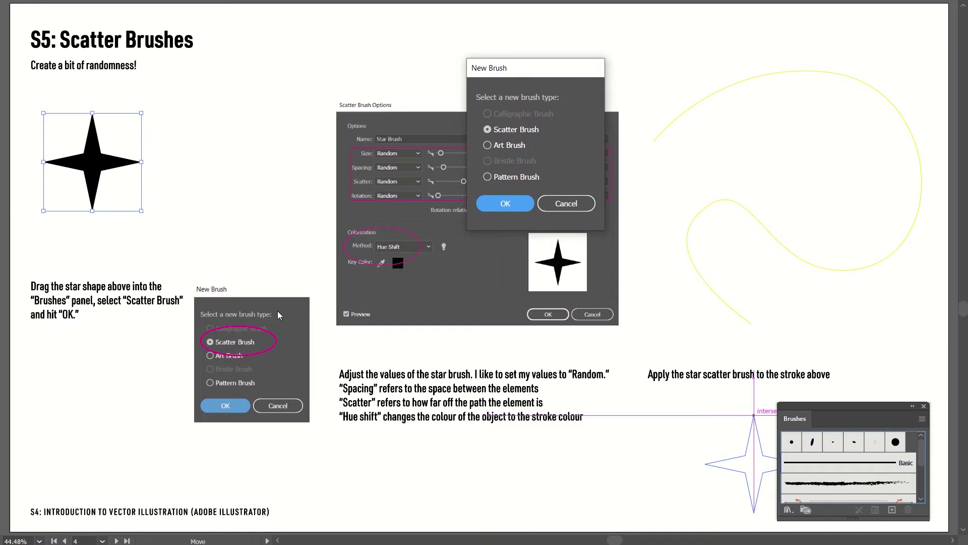
pyautogui.click(505, 203)
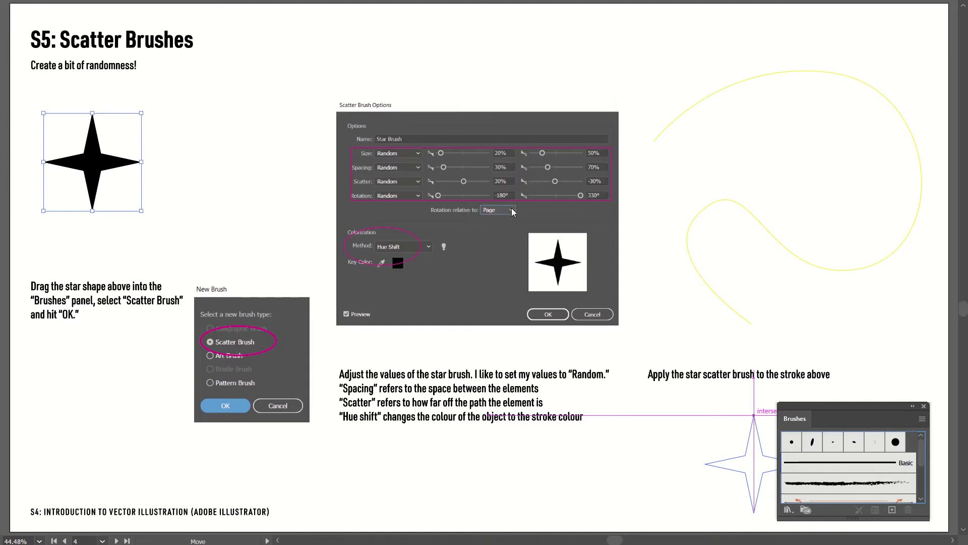
# Name the new scatter brush "Star brush"
pyautogui.moveTo(500, 66)
pyautogui.mouseDown()
pyautogui.moveTo(623, 129)
pyautogui.moveTo(561, 22)
pyautogui.moveTo(612, 129)
pyautogui.moveTo(568, 65)
pyautogui.mouseUp()
pyautogui.moveTo(587, 105); pyautogui.dragTo(551, 107)
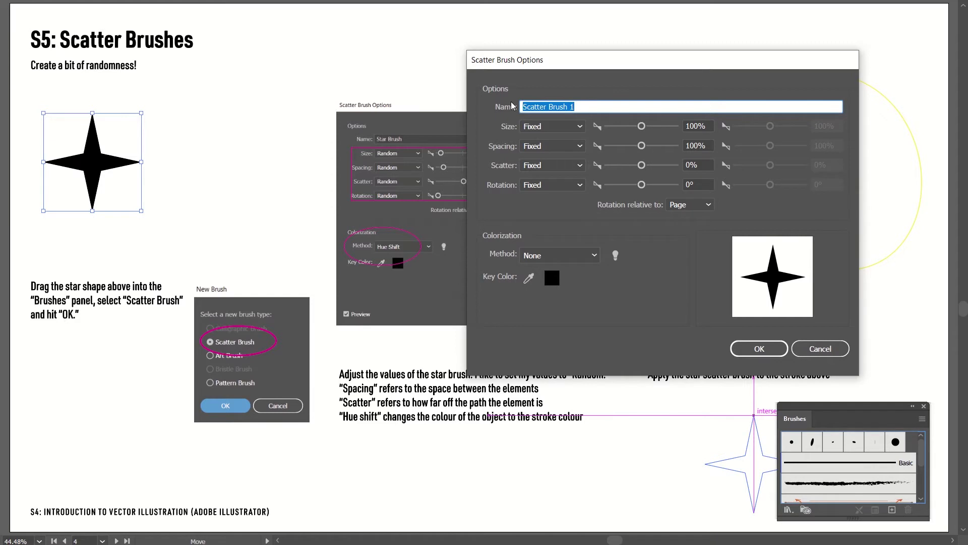
pyautogui.write('Star n')
pyautogui.write('rush')
# Set the star brush's size, spacing, scatter and rotation all to vary at Random
pyautogui.click(565, 126)
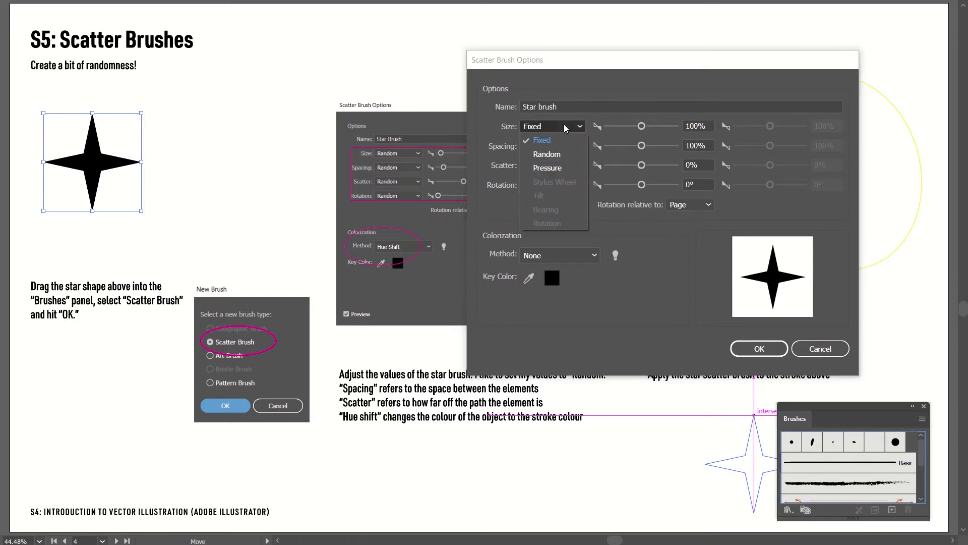
pyautogui.click(559, 158)
pyautogui.click(555, 148)
pyautogui.click(552, 175)
pyautogui.click(543, 184)
pyautogui.click(546, 213)
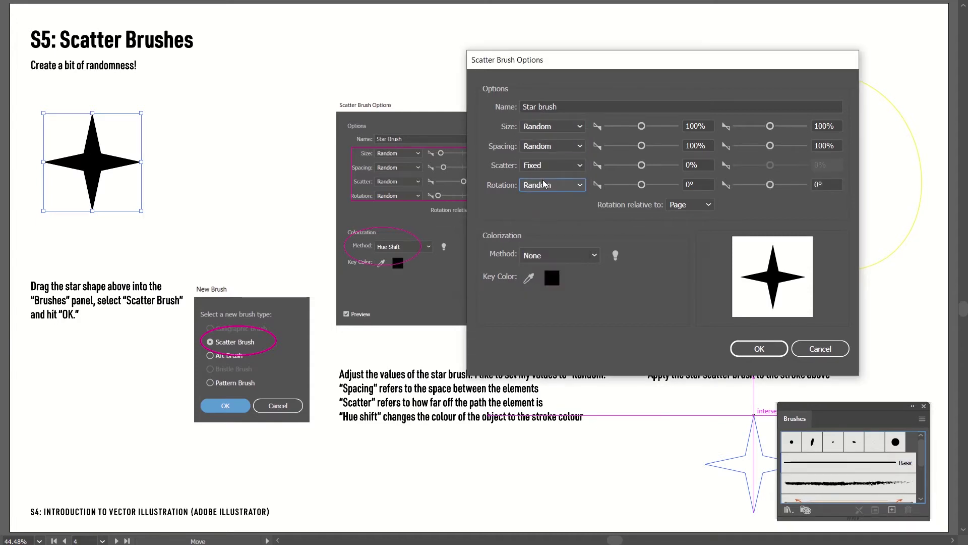
pyautogui.click(533, 167)
pyautogui.click(538, 194)
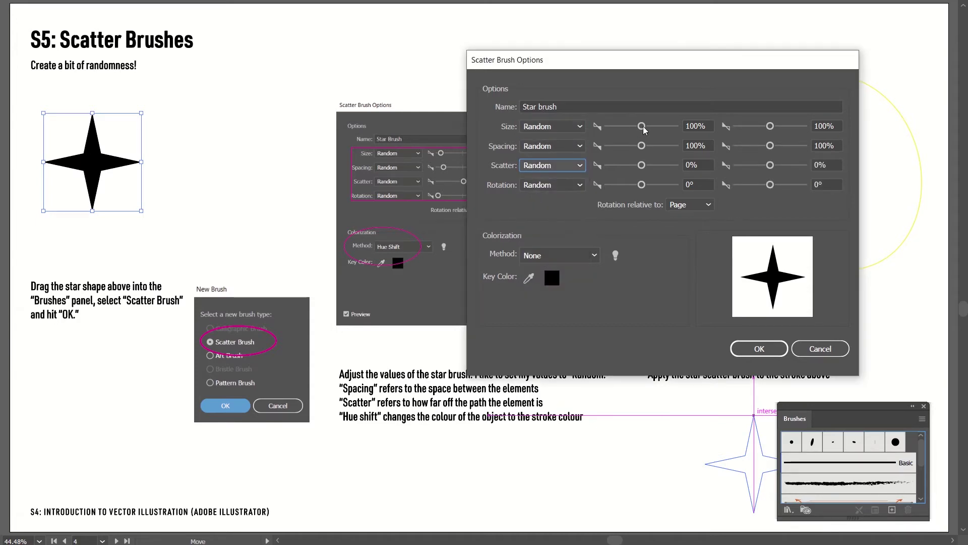
# Set the star brush's random size range to 40% minimum and 62% maximum
pyautogui.click(640, 126)
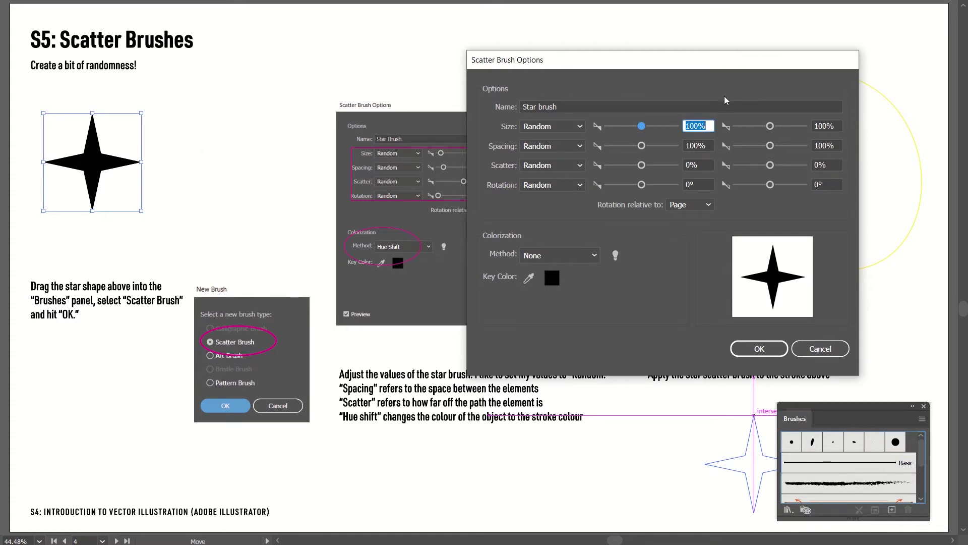
pyautogui.moveTo(639, 128); pyautogui.dragTo(618, 129)
pyautogui.moveTo(771, 127); pyautogui.dragTo(758, 132)
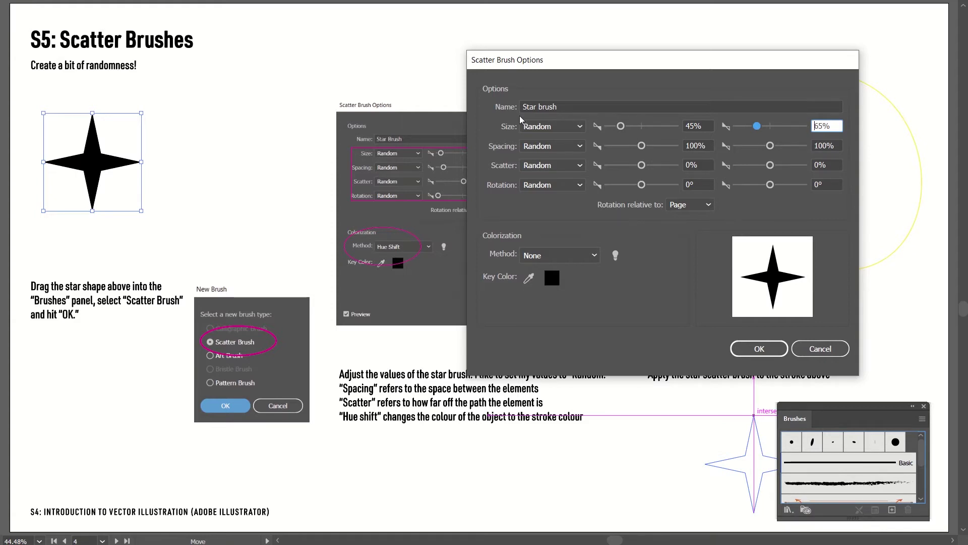
pyautogui.moveTo(620, 126); pyautogui.dragTo(618, 127)
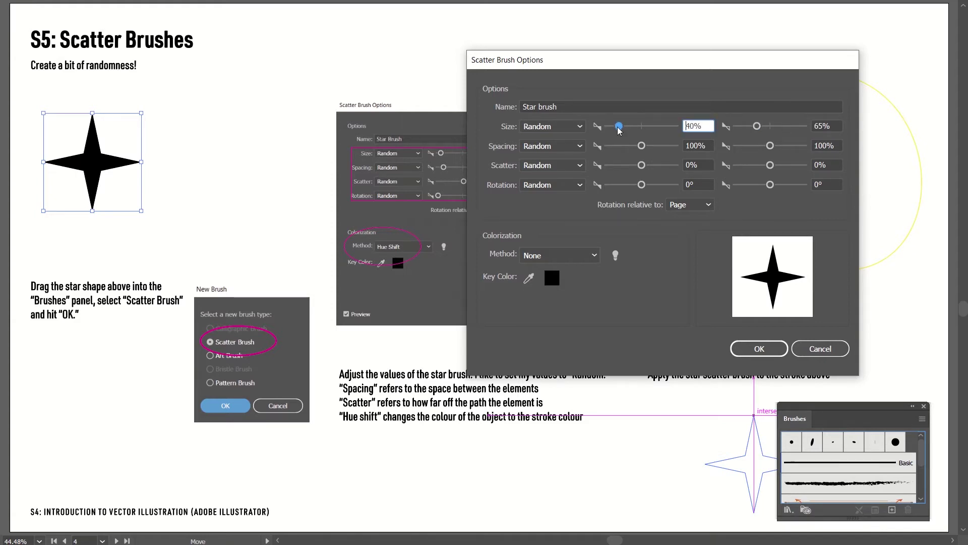
pyautogui.moveTo(757, 126); pyautogui.dragTo(757, 126)
pyautogui.moveTo(702, 60)
pyautogui.mouseDown()
pyautogui.moveTo(609, 50)
pyautogui.moveTo(481, 67)
pyautogui.mouseUp()
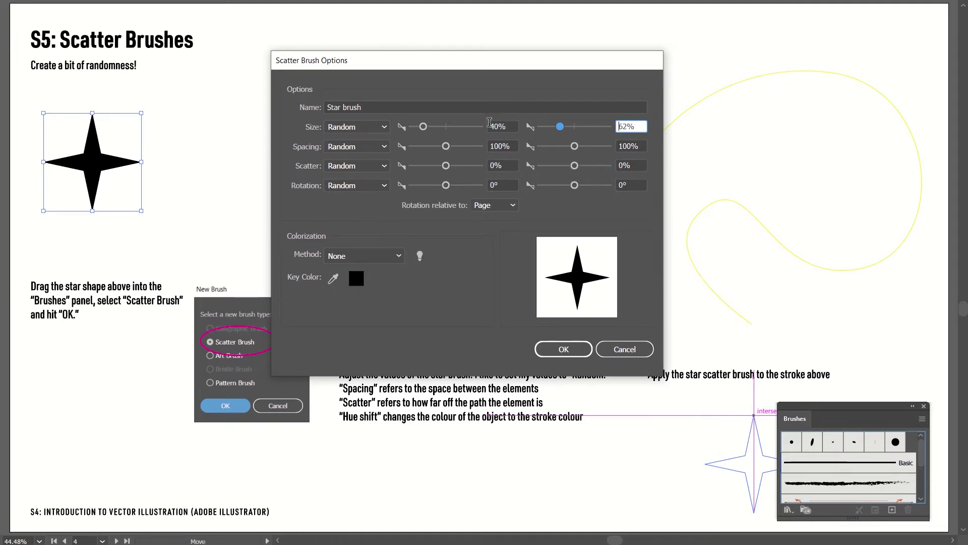
# Set the star brush's random spacing range to 39% minimum and 72% maximum
pyautogui.moveTo(446, 146); pyautogui.dragTo(435, 148)
pyautogui.moveTo(575, 147); pyautogui.dragTo(562, 150)
pyautogui.moveTo(456, 61)
pyautogui.mouseDown()
pyautogui.moveTo(759, 83)
pyautogui.moveTo(766, 53)
pyautogui.mouseUp()
pyautogui.moveTo(743, 138); pyautogui.dragTo(734, 138)
pyautogui.moveTo(745, 60); pyautogui.dragTo(528, 49)
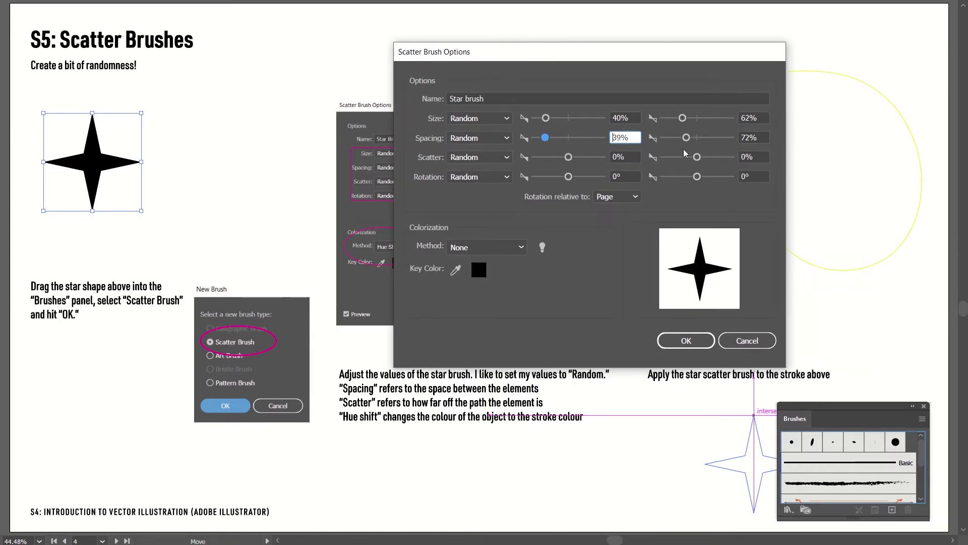
# Set the random scatter range from -296% to 237% and the random rotation range from -180° to 180°
pyautogui.moveTo(569, 157); pyautogui.dragTo(560, 161)
pyautogui.moveTo(697, 157); pyautogui.dragTo(706, 161)
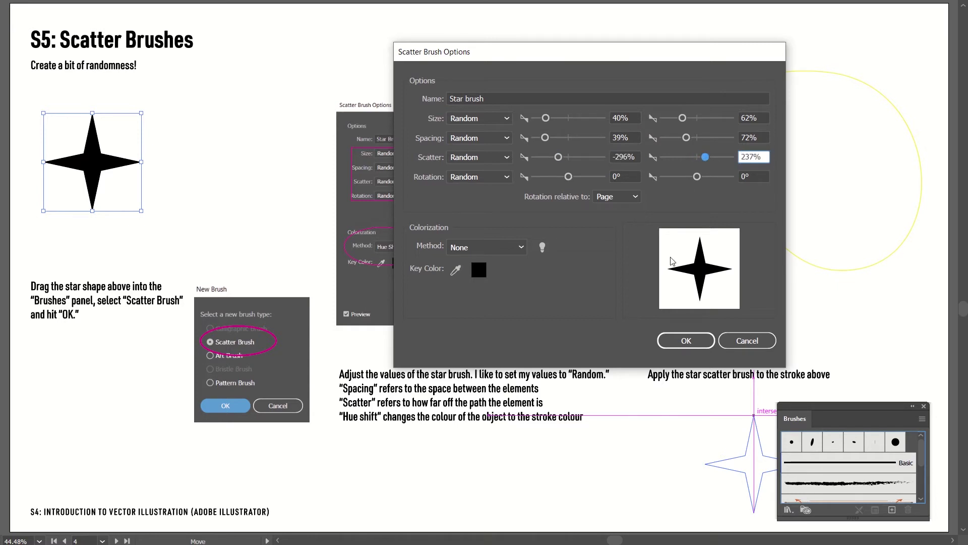
pyautogui.click(465, 177)
pyautogui.click(476, 202)
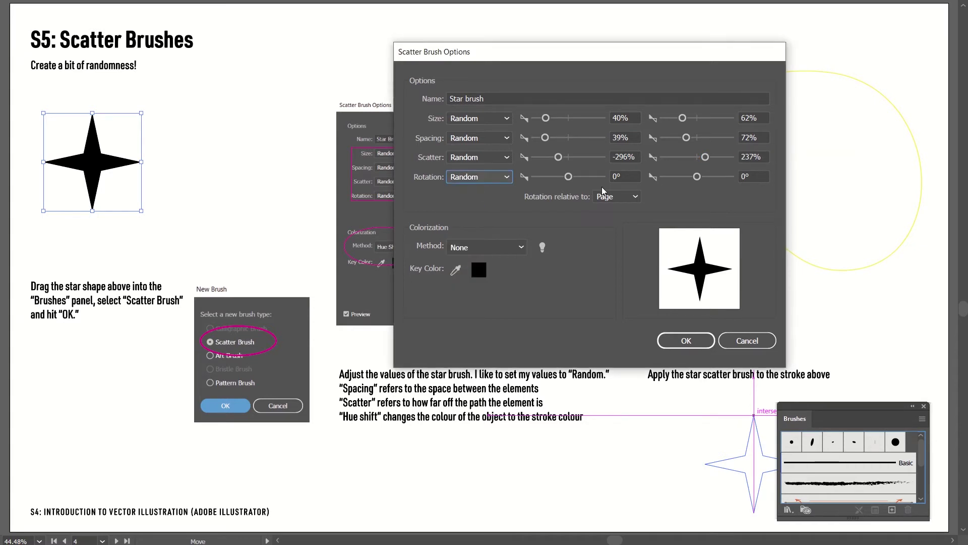
pyautogui.moveTo(568, 176); pyautogui.dragTo(530, 178)
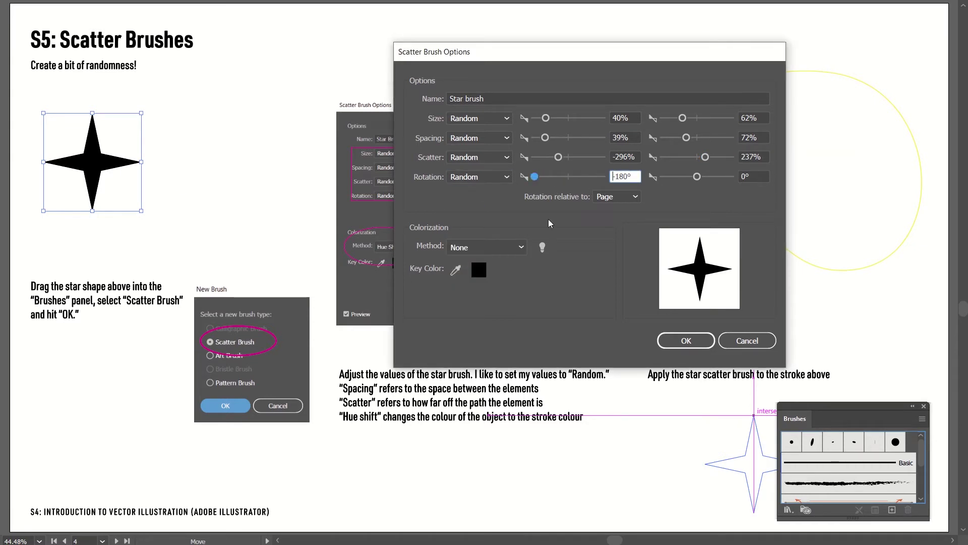
pyautogui.moveTo(697, 177); pyautogui.dragTo(745, 180)
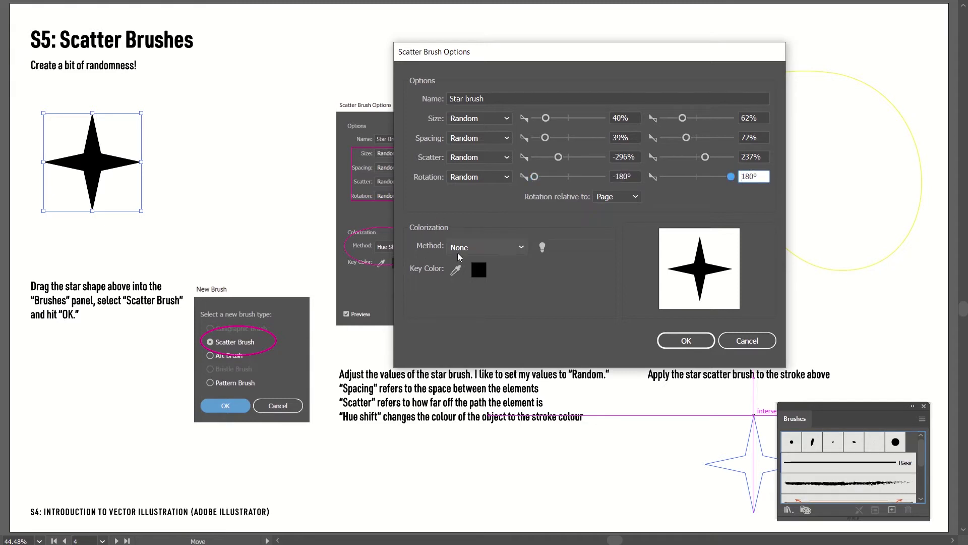
# Choose Hue Shift as the colorization method, consult the colorization tips and finish creating the star brush
pyautogui.click(477, 247)
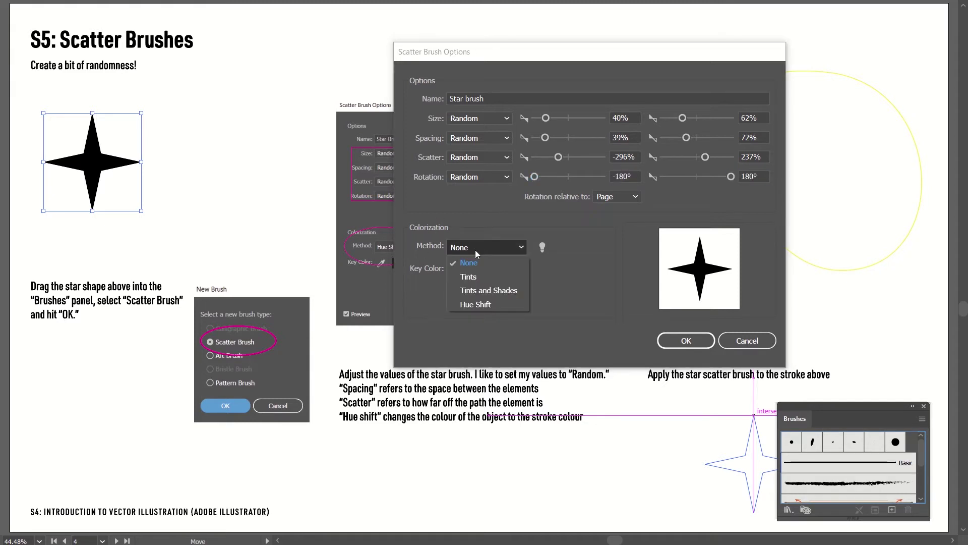
pyautogui.click(460, 226)
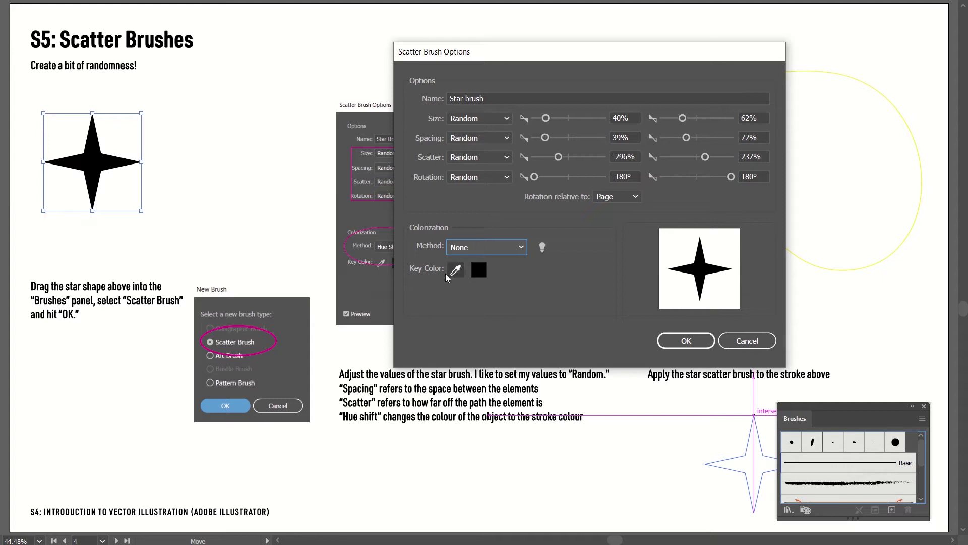
pyautogui.click(508, 249)
pyautogui.click(495, 304)
pyautogui.click(542, 247)
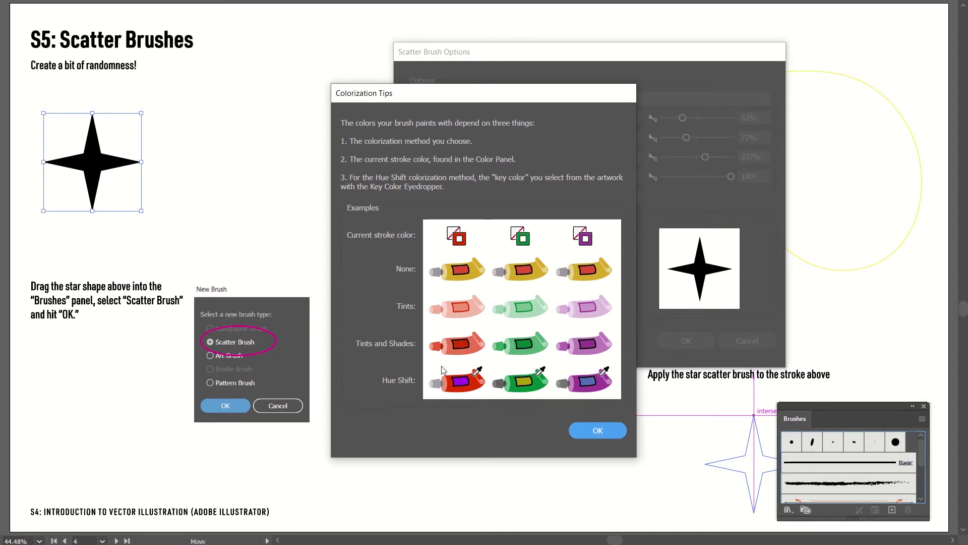
pyautogui.click(592, 429)
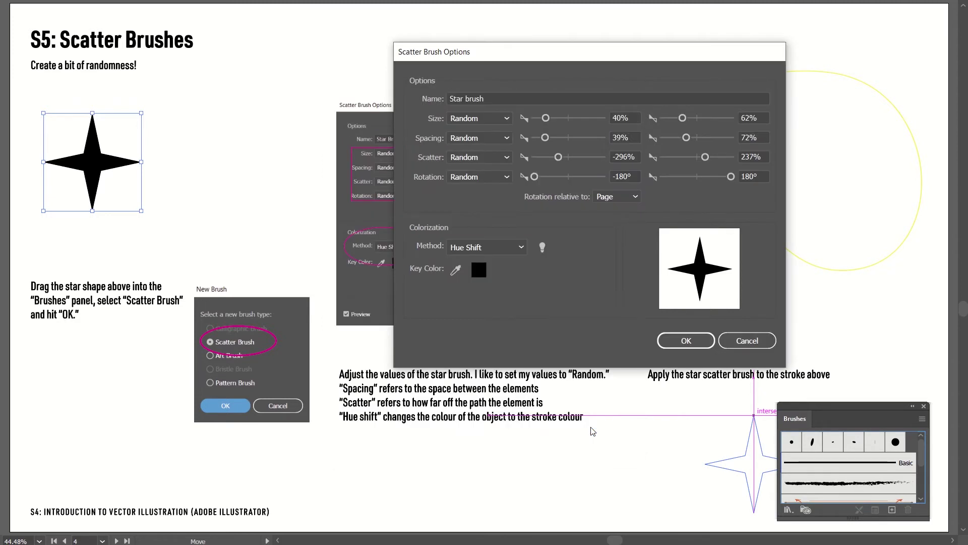
pyautogui.click(703, 345)
# Select the yellow curve and apply the star scatter brush to it
pyautogui.moveTo(803, 406)
pyautogui.mouseDown()
pyautogui.moveTo(555, 178)
pyautogui.moveTo(464, 40)
pyautogui.mouseUp()
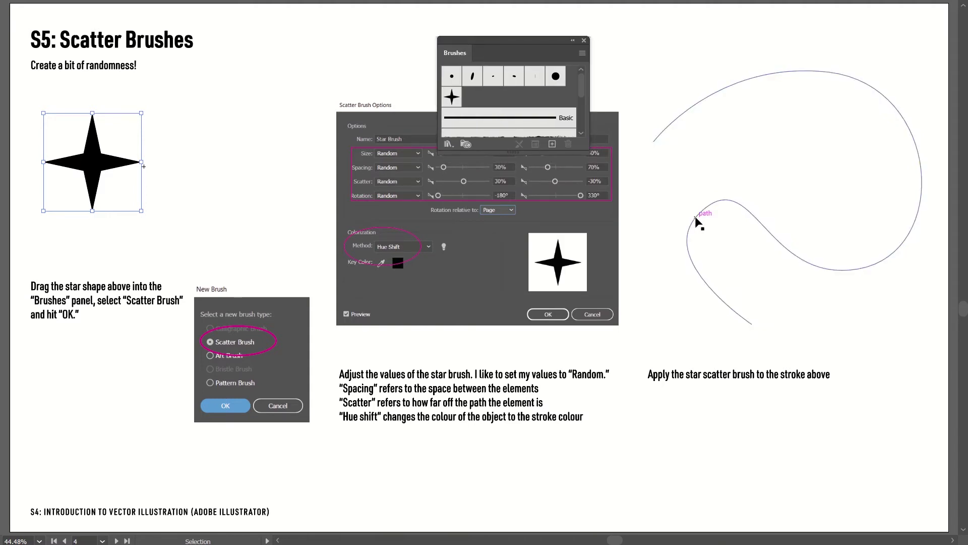
pyautogui.moveTo(652, 74); pyautogui.dragTo(708, 150)
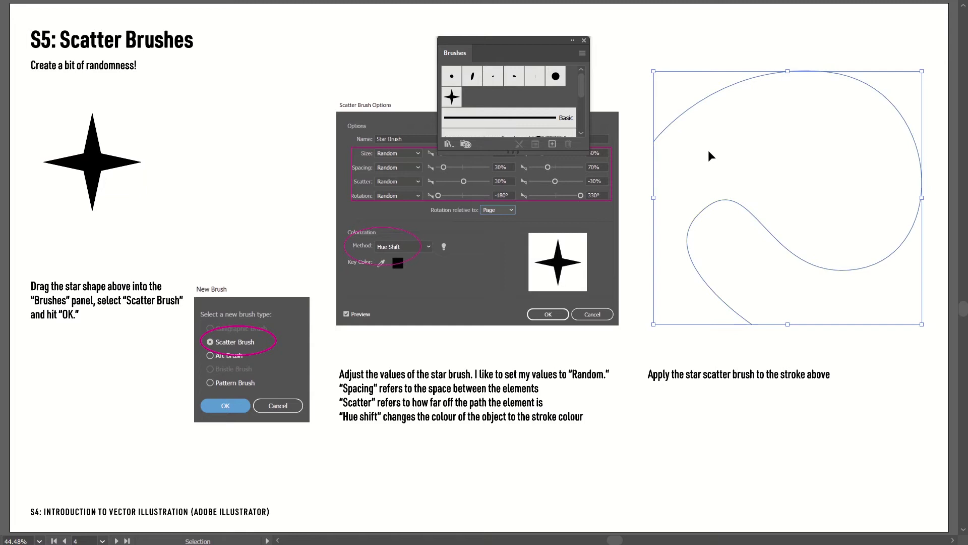
pyautogui.click(452, 97)
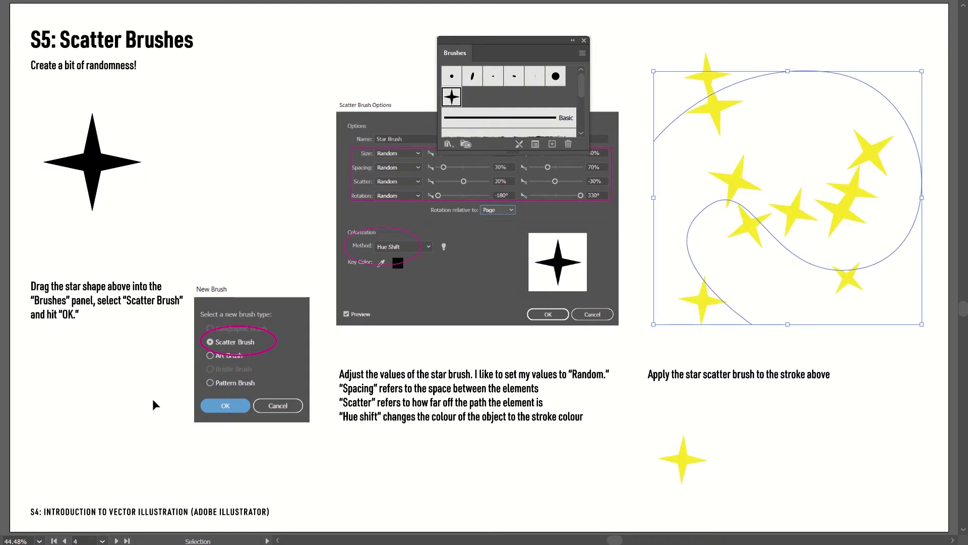
pyautogui.click(783, 289)
pyautogui.click(758, 231)
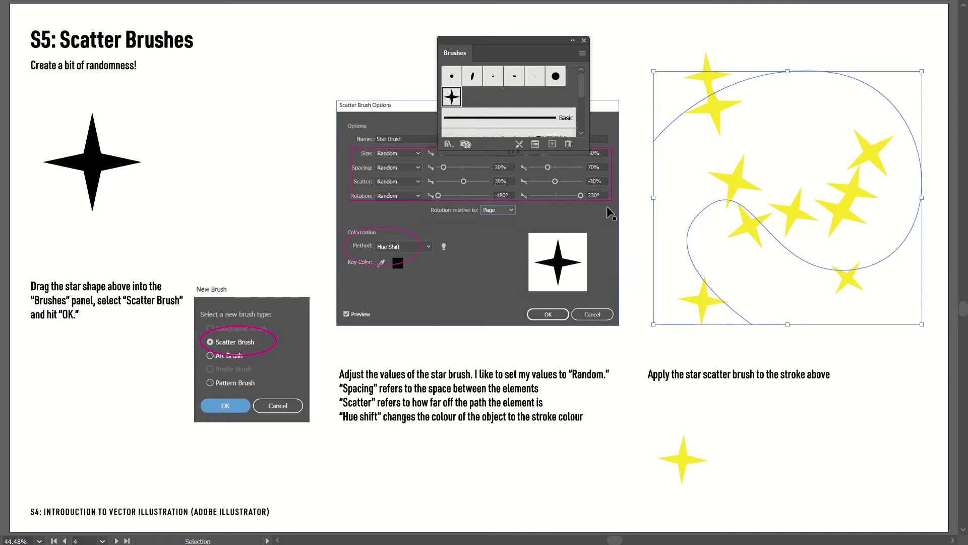
# Open the star brush's options for editing and compare the curve with the preview off and on
pyautogui.doubleClick(450, 100)
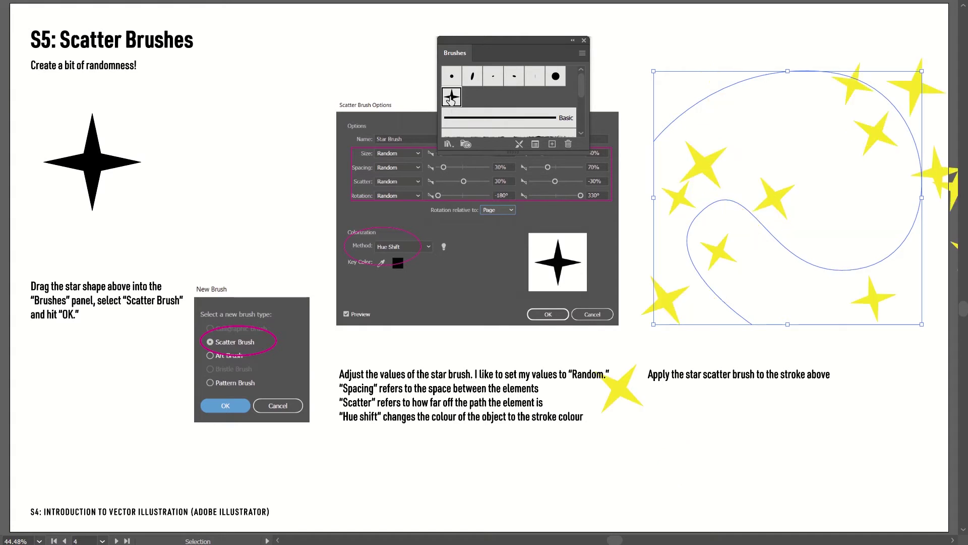
pyautogui.moveTo(536, 44); pyautogui.dragTo(364, 49)
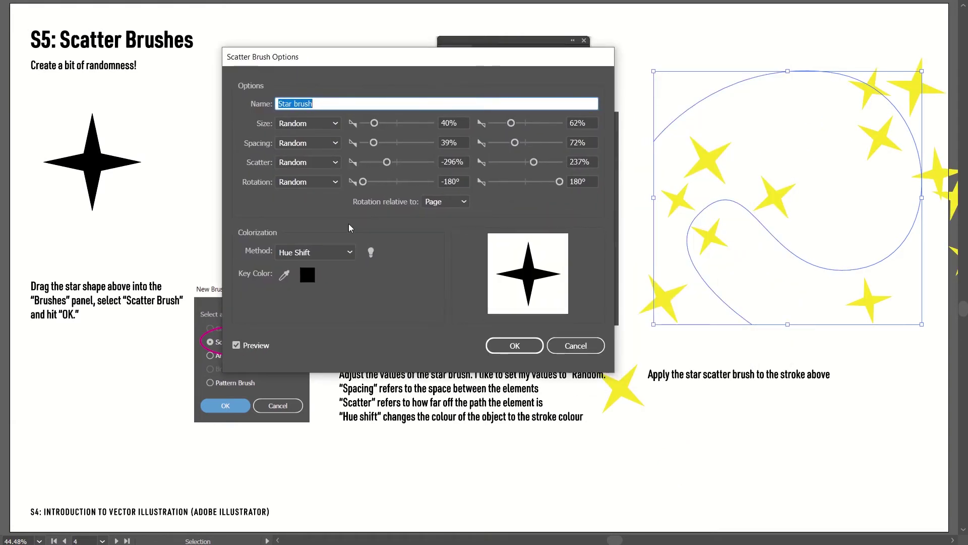
pyautogui.click(237, 346)
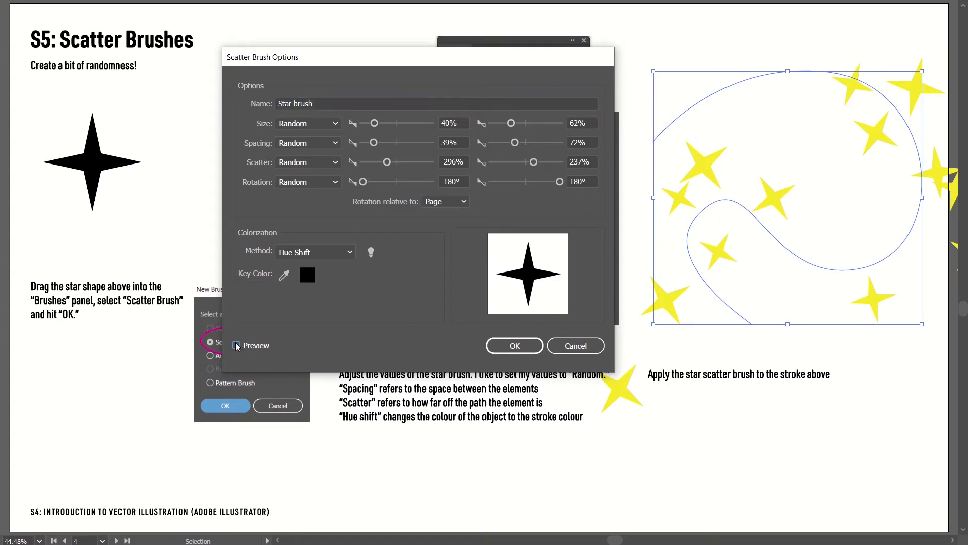
pyautogui.click(236, 346)
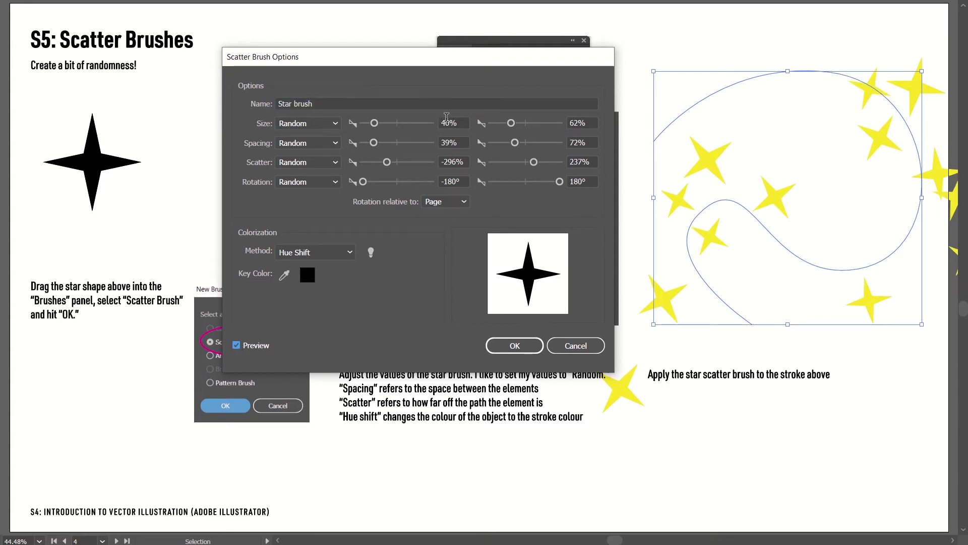
# Reduce the star brush's random size range to 10% minimum and 30% maximum
pyautogui.click(447, 119)
pyautogui.hotkey('shift', 'Down')
pyautogui.press('Tab')
pyautogui.hotkey('shift', 'Down')
pyautogui.hotkey('shift', 'Down')
pyautogui.hotkey('shift', 'Down')
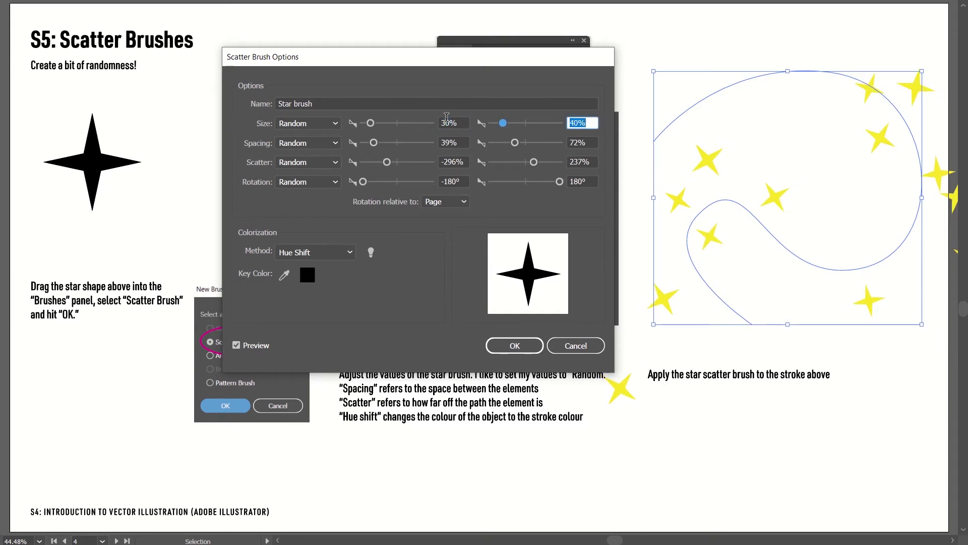
pyautogui.hotkey('shift', 'Tab')
pyautogui.hotkey('shift', 'Down')
pyautogui.hotkey('shift', 'Down')
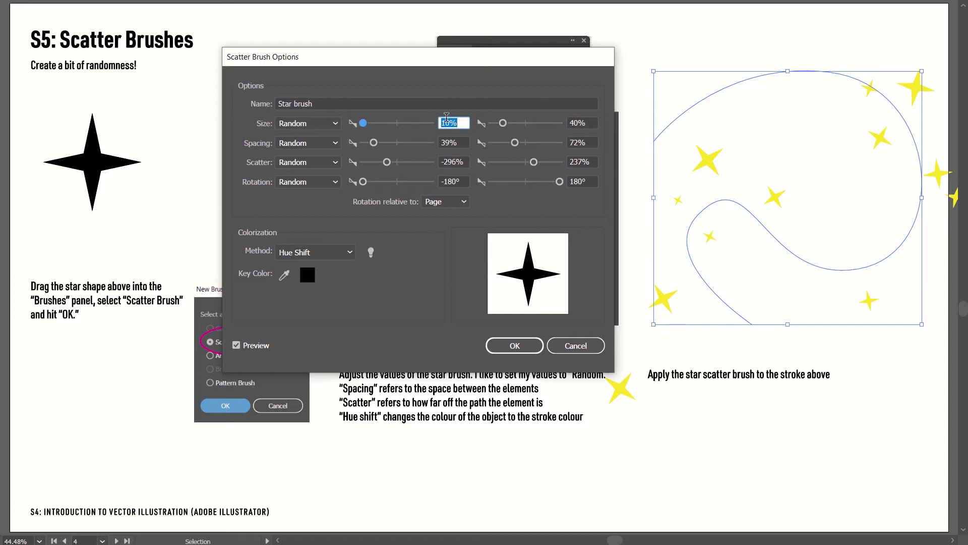
pyautogui.press('Tab')
pyautogui.press('Tab')
pyautogui.hotkey('shift', 'Tab')
pyautogui.hotkey('shift', 'Down')
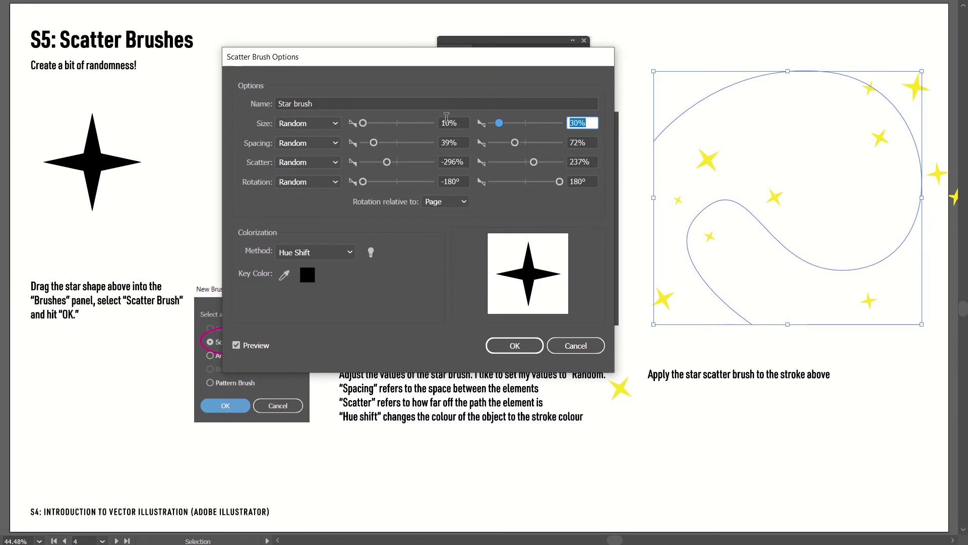
# Set both the minimum and maximum scatter of the star brush to 0%
pyautogui.press('Tab')
pyautogui.press('Tab')
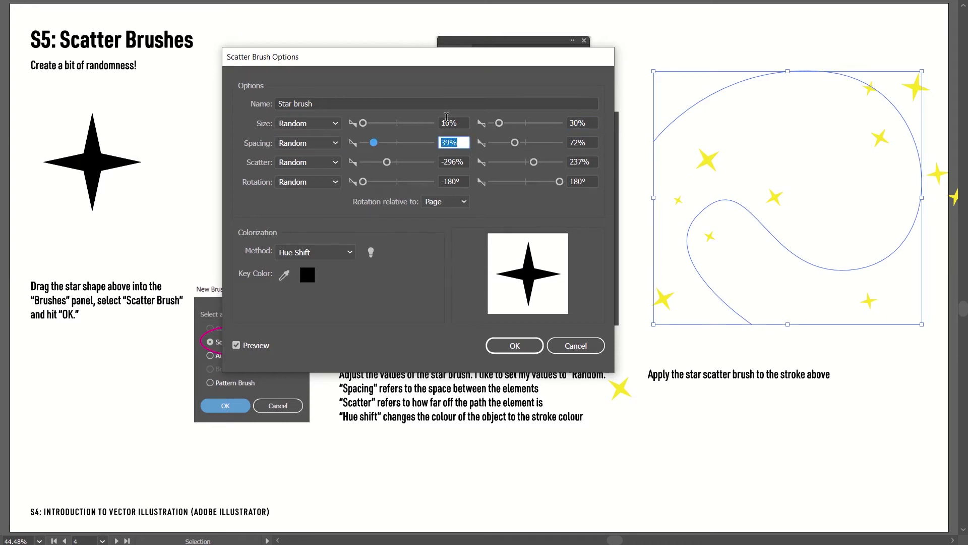
pyautogui.press('Tab')
pyautogui.press('Tab')
pyautogui.press('Tab')
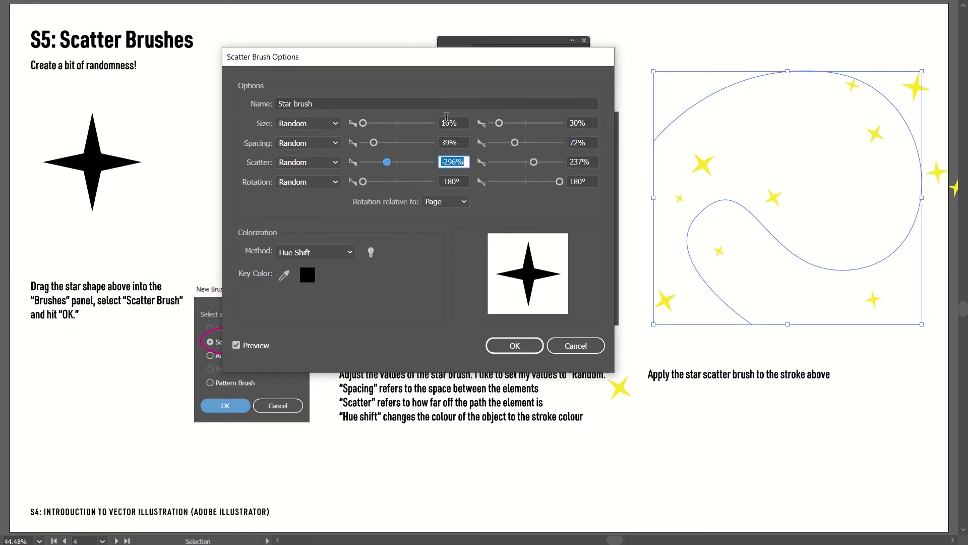
pyautogui.write('0')
pyautogui.press('Tab')
pyautogui.write('0')
pyautogui.hotkey('shift', 'Tab')
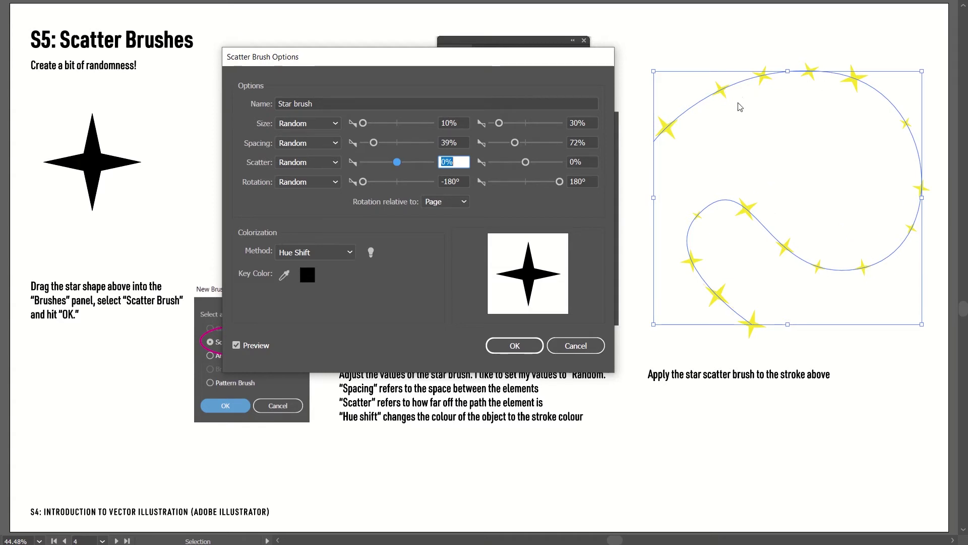
# Set the minimum spacing to 20%, try wider maximum spacings up to 110%, and settle on a 70% maximum
pyautogui.click(454, 143)
pyautogui.write('20')
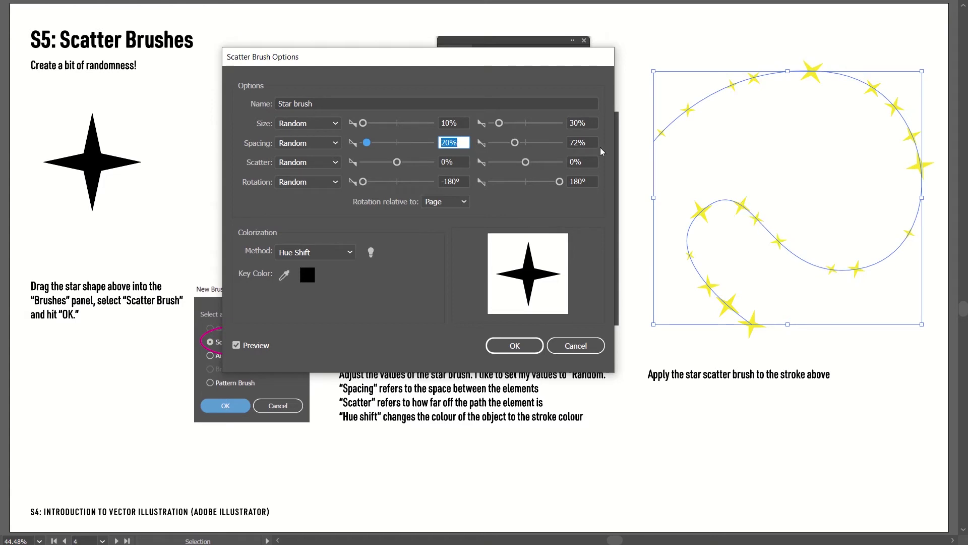
pyautogui.click(588, 142)
pyautogui.write('90')
pyautogui.hotkey('shift', 'Up')
pyautogui.hotkey('shift', 'Up')
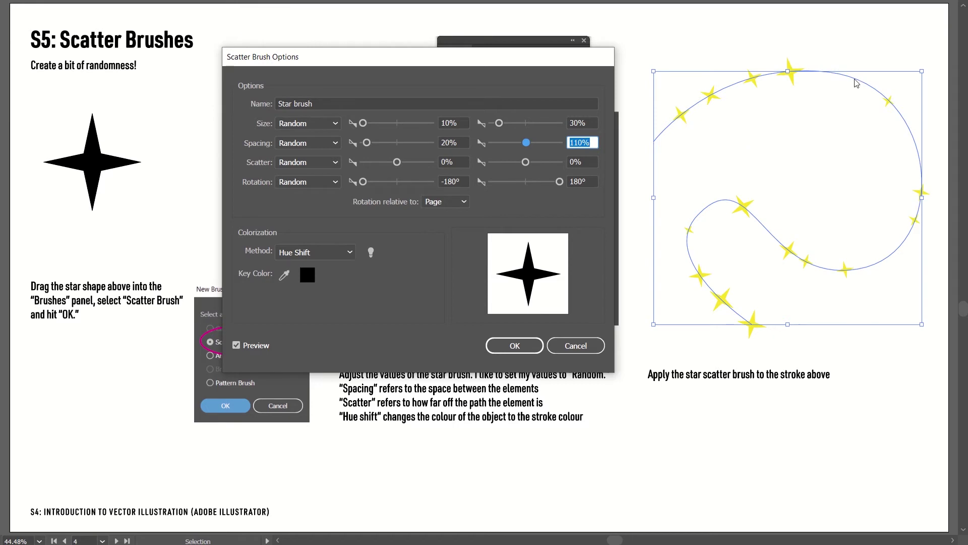
pyautogui.hotkey('shift', 'Down')
pyautogui.hotkey('shift', 'Down')
pyautogui.hotkey('shift', 'Down')
pyautogui.hotkey('shift', 'Down')
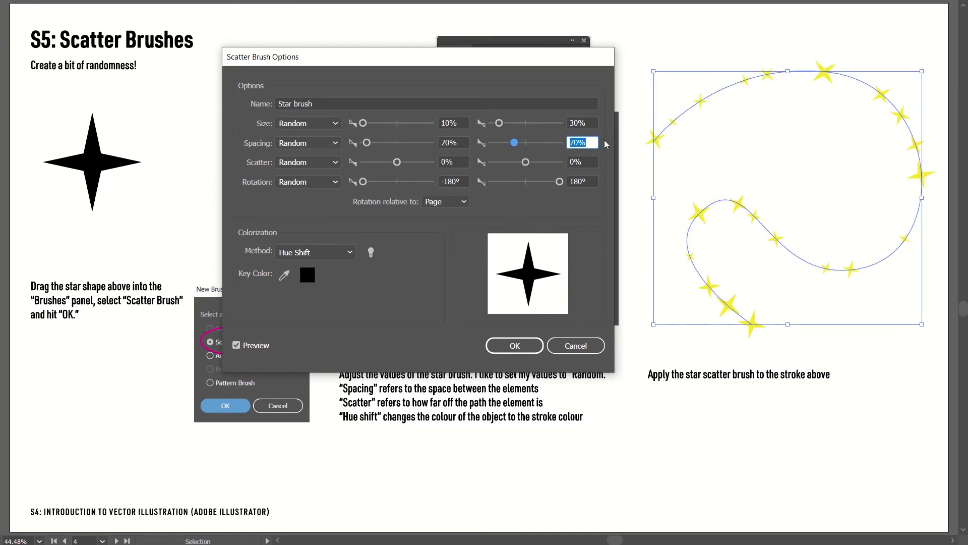
# Raise the star brush's minimum scatter to 40%
pyautogui.click(445, 162)
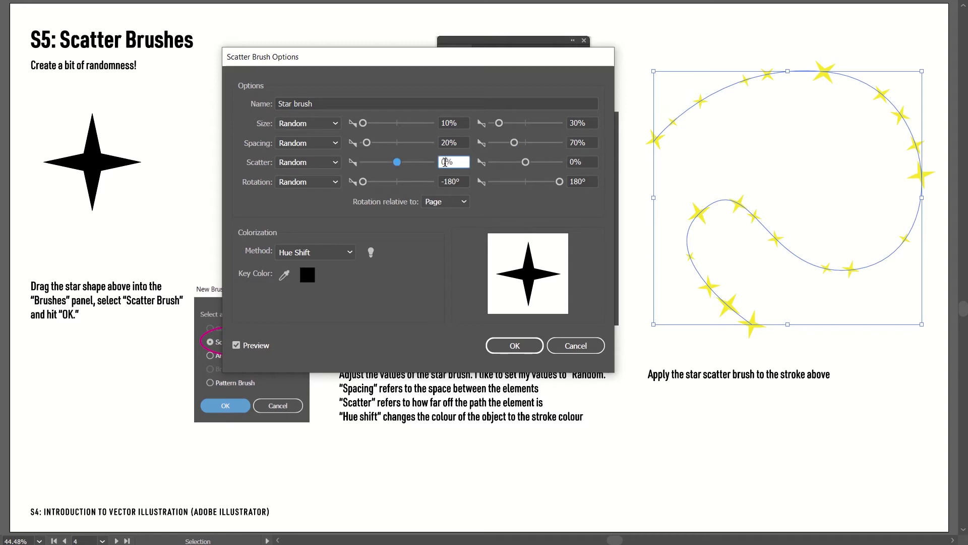
pyautogui.hotkey('shift', 'Up')
pyautogui.hotkey('shift', 'Up')
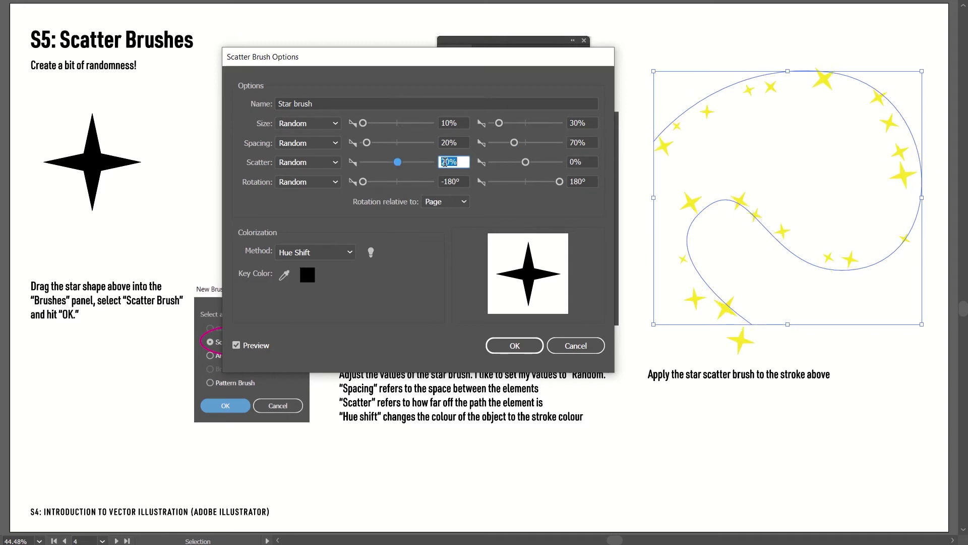
pyautogui.hotkey('shift', 'Up')
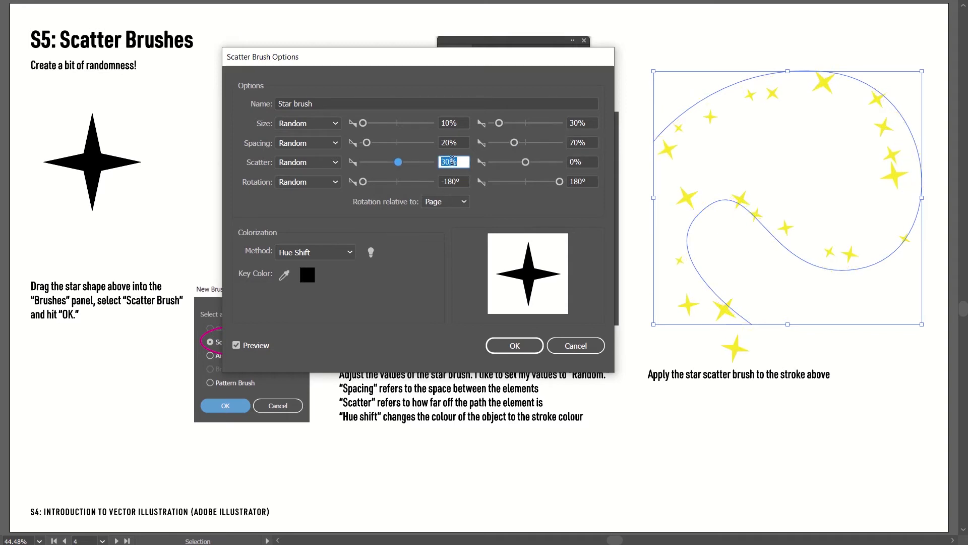
pyautogui.hotkey('shift', 'Up')
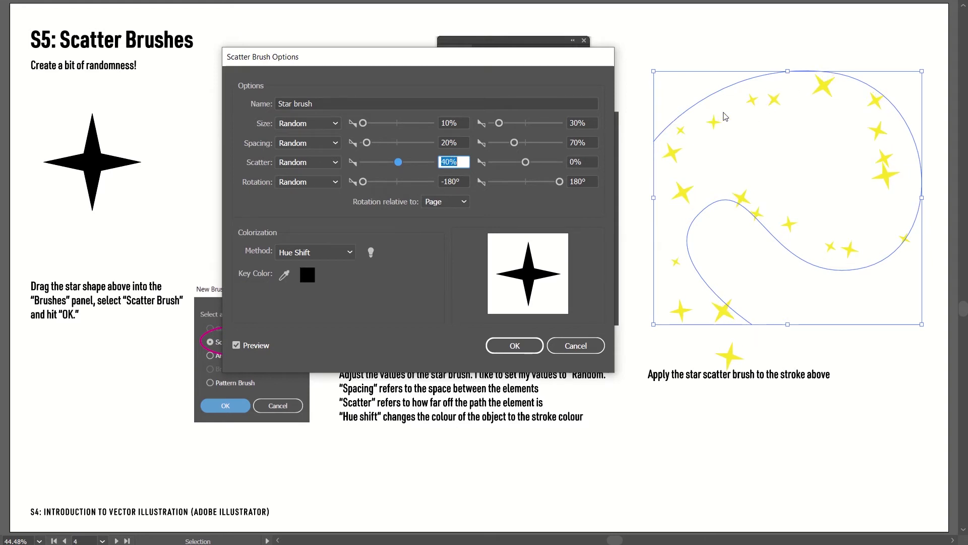
# Set the star brush's maximum scatter to -40%, accept the options and apply the changes to the existing strokes
pyautogui.press('Tab')
pyautogui.hotkey('shift', 'Down')
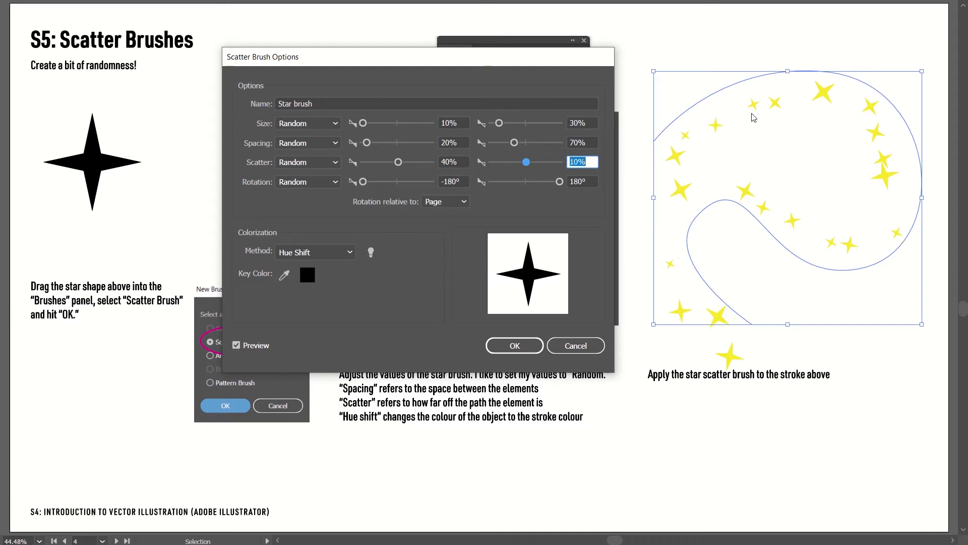
pyautogui.hotkey('shift', 'Down')
pyautogui.hotkey('shift', 'Down')
pyautogui.hotkey('shift', 'Down')
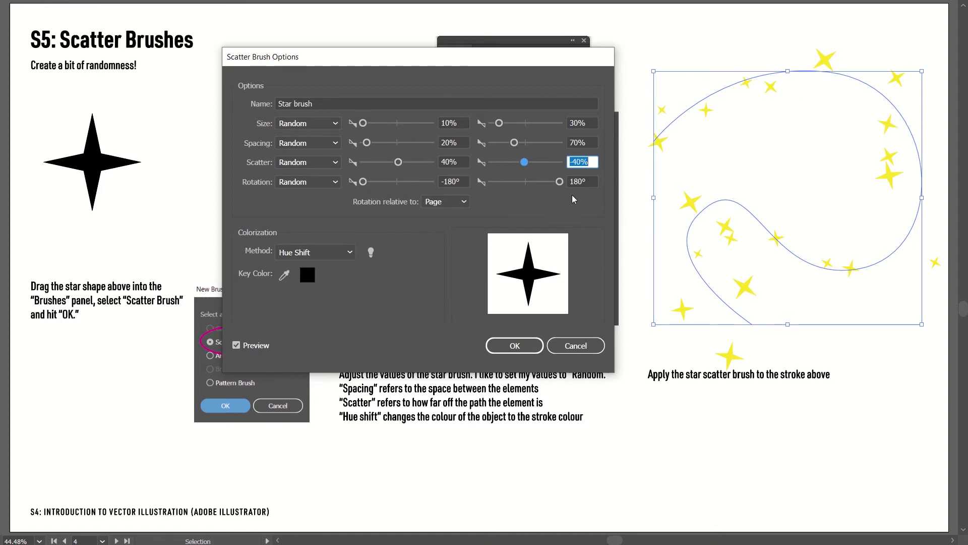
pyautogui.click(514, 345)
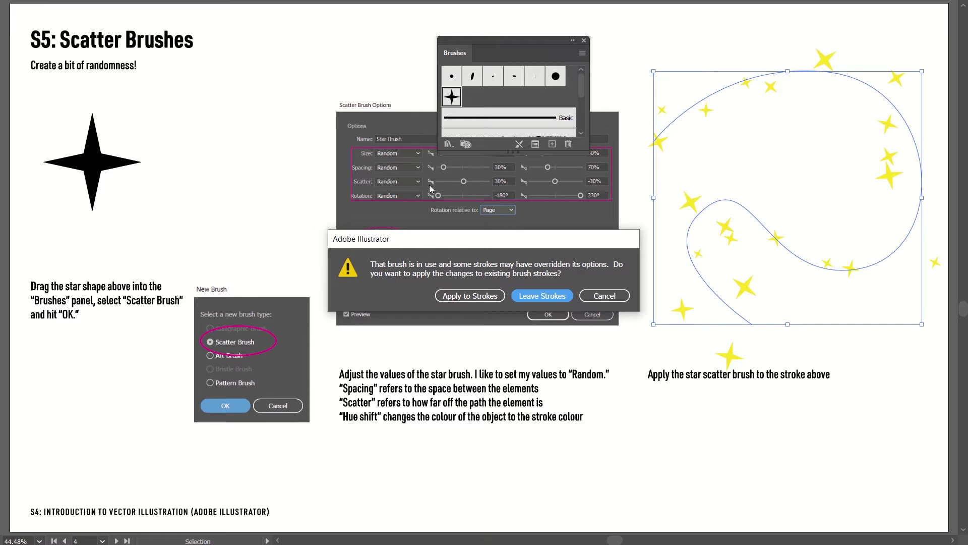
pyautogui.click(487, 297)
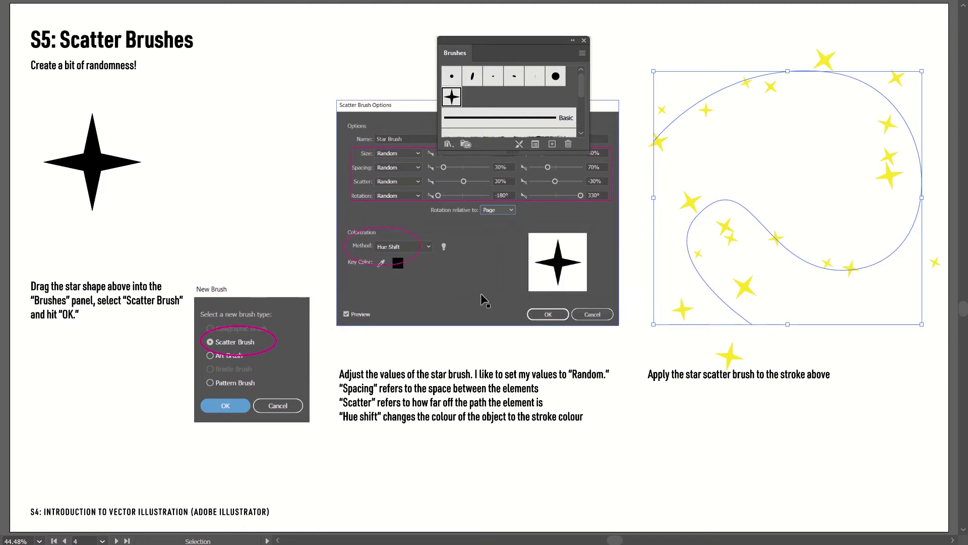
# Reapply the star brush to the yellow curve several times to re-randomize the star arrangement, and deselect the curve
pyautogui.moveTo(717, 52); pyautogui.dragTo(732, 129)
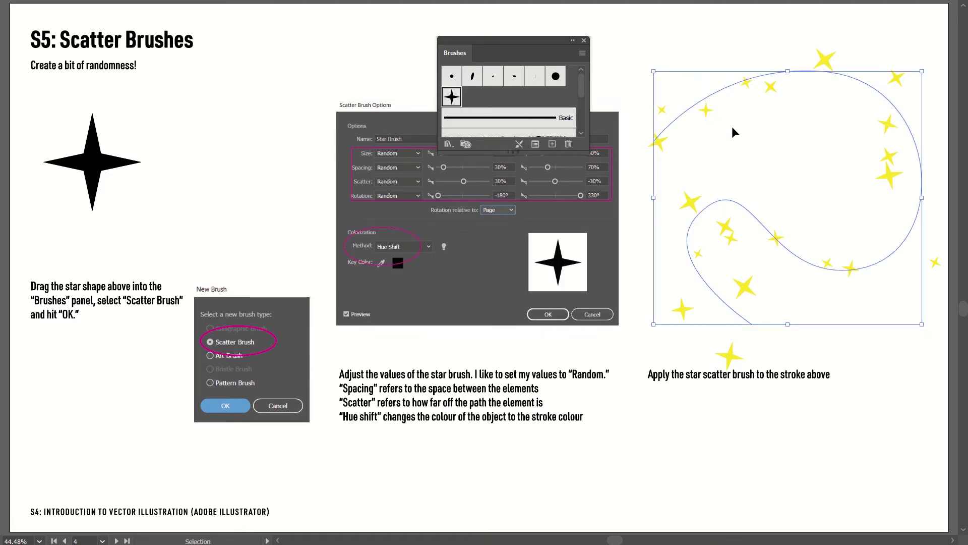
pyautogui.click(443, 105)
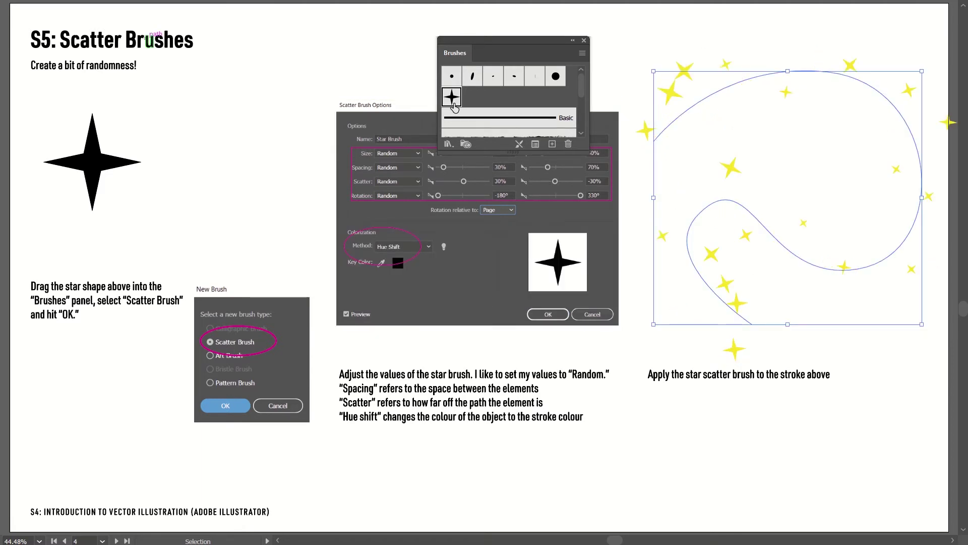
pyautogui.click(444, 106)
pyautogui.click(450, 107)
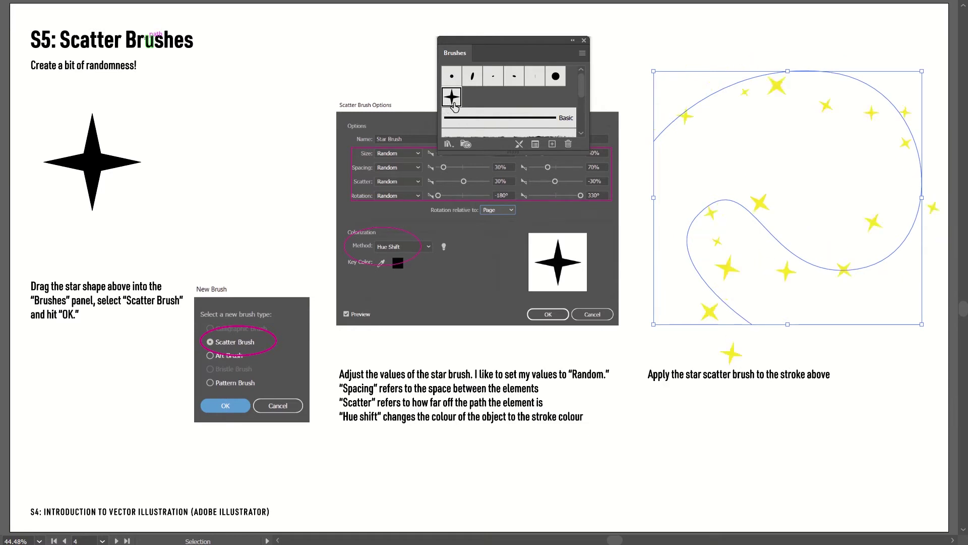
pyautogui.click(834, 50)
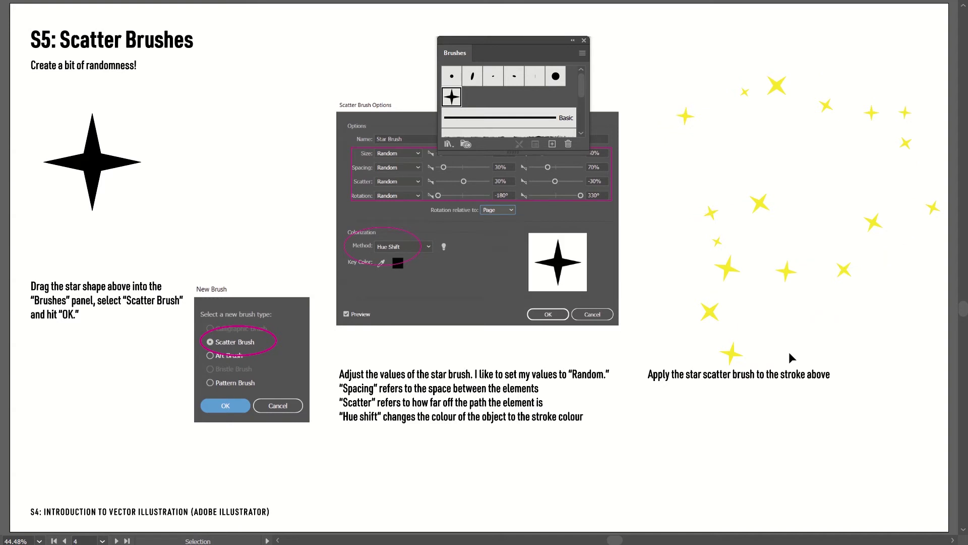
# Go to the Art Brushes artboard, select the whole sprout shape and bring the Brushes panel fully into view
pyautogui.hscroll(3, 789, 355)
pyautogui.hscroll(-4, 790, 357)
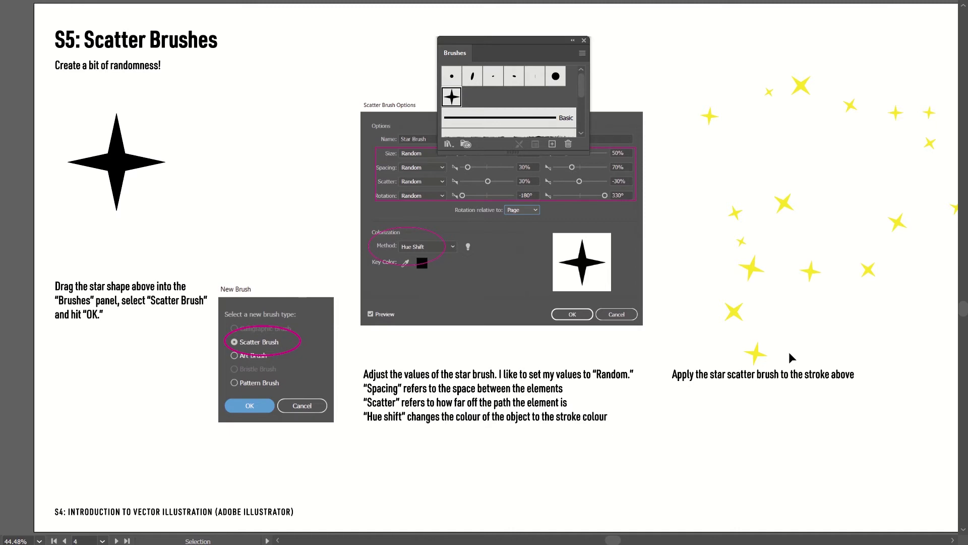
pyautogui.hscroll(1, 789, 352)
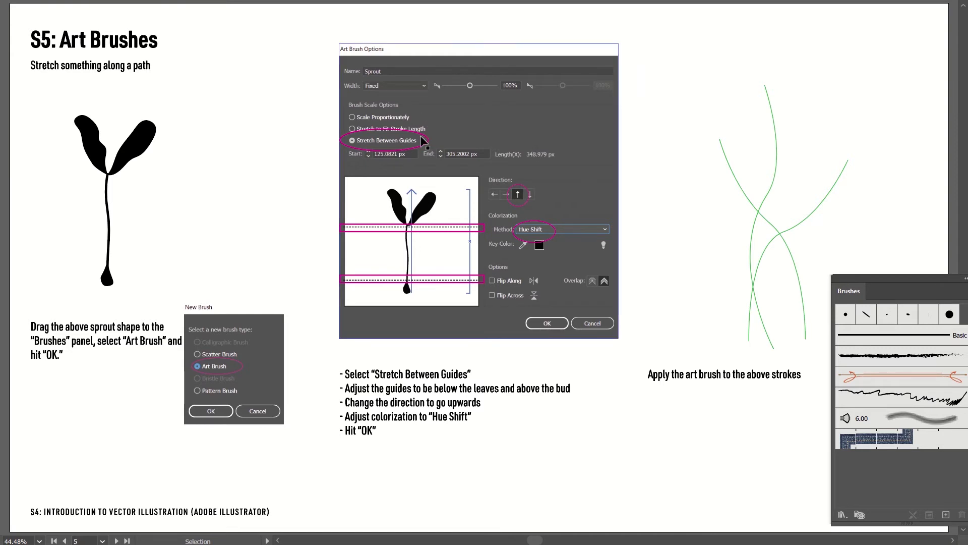
pyautogui.moveTo(59, 113); pyautogui.dragTo(192, 288)
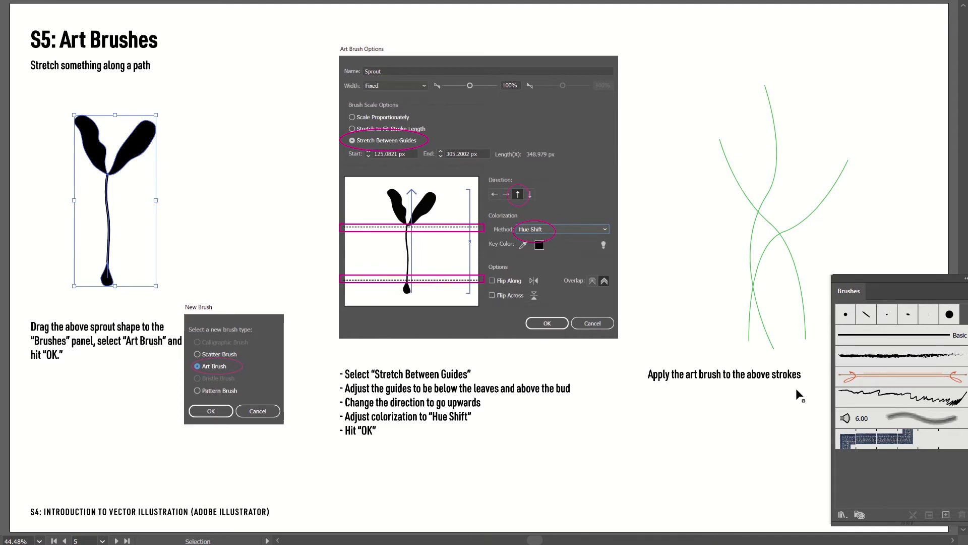
pyautogui.moveTo(854, 275)
pyautogui.mouseDown()
pyautogui.moveTo(828, 264)
pyautogui.moveTo(796, 208)
pyautogui.mouseUp()
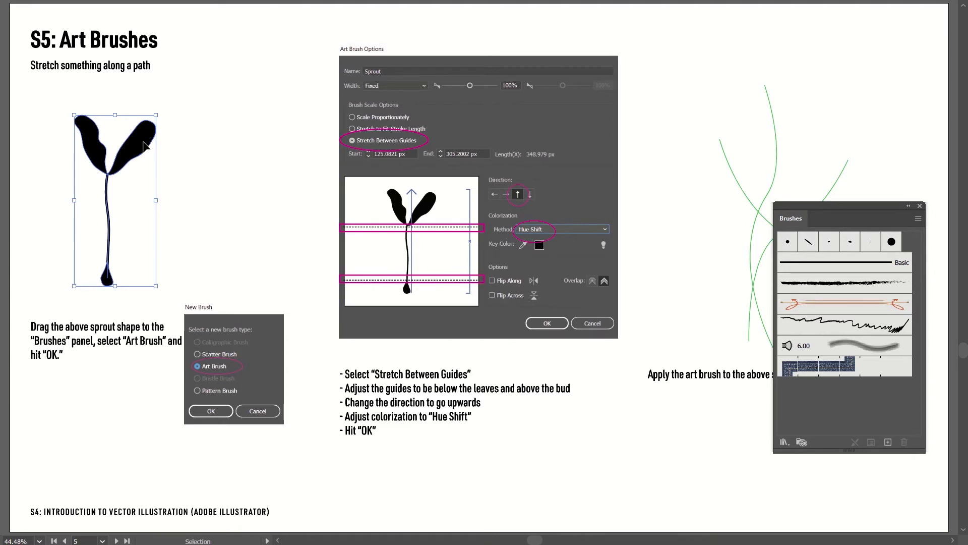
# Add the upright sprout shape to the brushes as a new art brush
pyautogui.moveTo(145, 146)
pyautogui.mouseDown()
pyautogui.moveTo(276, 222)
pyautogui.moveTo(688, 345)
pyautogui.moveTo(550, 368)
pyautogui.moveTo(706, 368)
pyautogui.moveTo(125, 96)
pyautogui.moveTo(152, 135)
pyautogui.mouseUp()
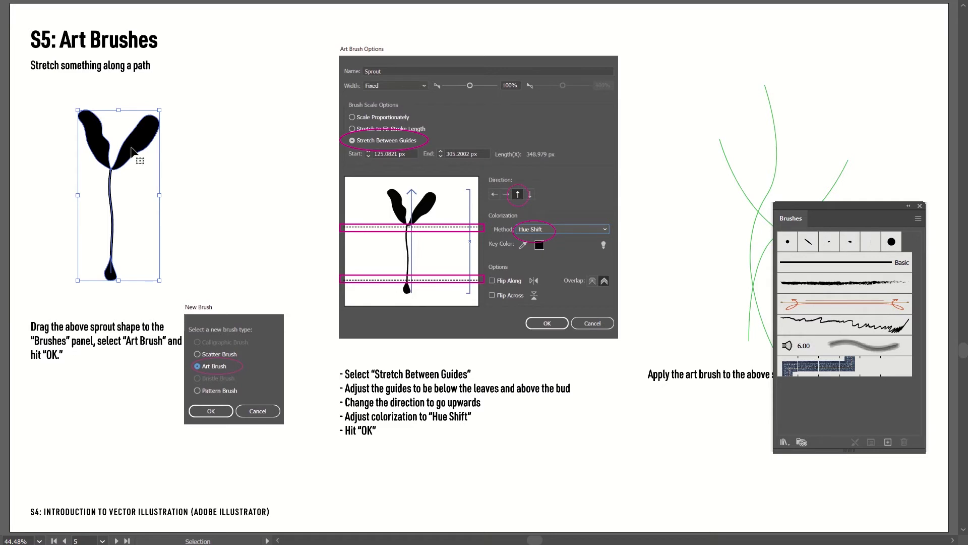
pyautogui.moveTo(145, 155); pyautogui.dragTo(835, 374)
pyautogui.click(487, 144)
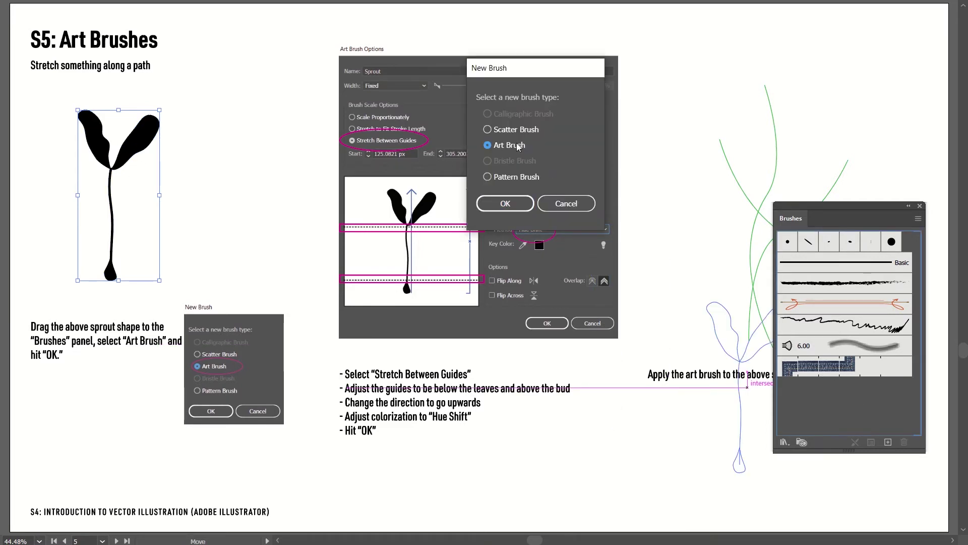
pyautogui.click(504, 199)
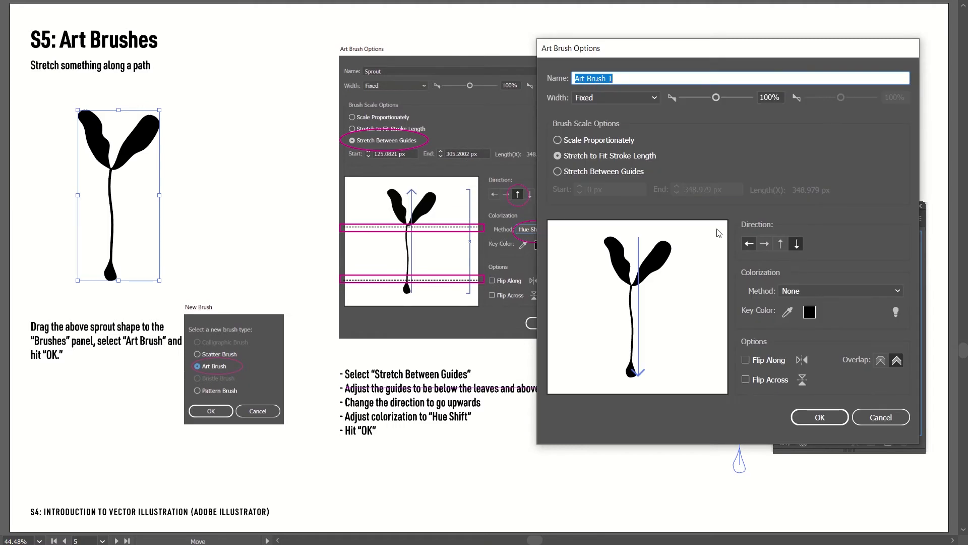
# Set the brush to stretch between guides, starting below the leaves at 126.6456 px and ending above the bud at 305.2002 px
pyautogui.click(602, 171)
pyautogui.moveTo(648, 237); pyautogui.dragTo(654, 289)
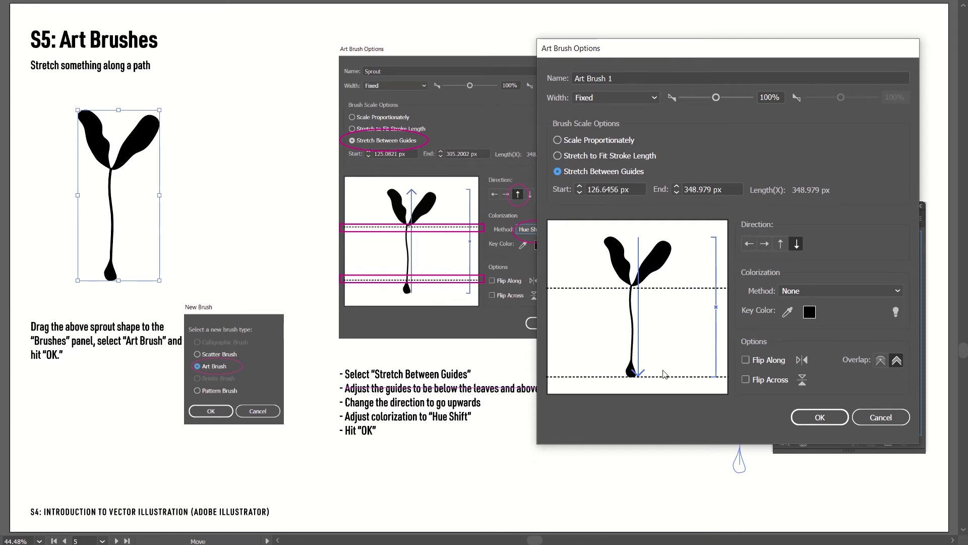
pyautogui.moveTo(656, 377); pyautogui.dragTo(654, 360)
# Set the sprout brush's direction to upward and its colorization to Hue Shift, and accept the options
pyautogui.click(782, 244)
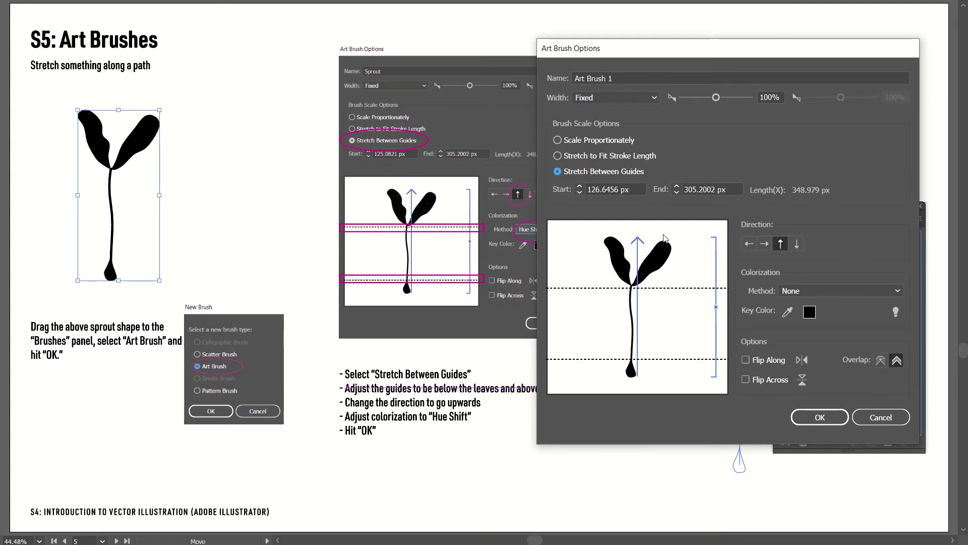
pyautogui.click(806, 291)
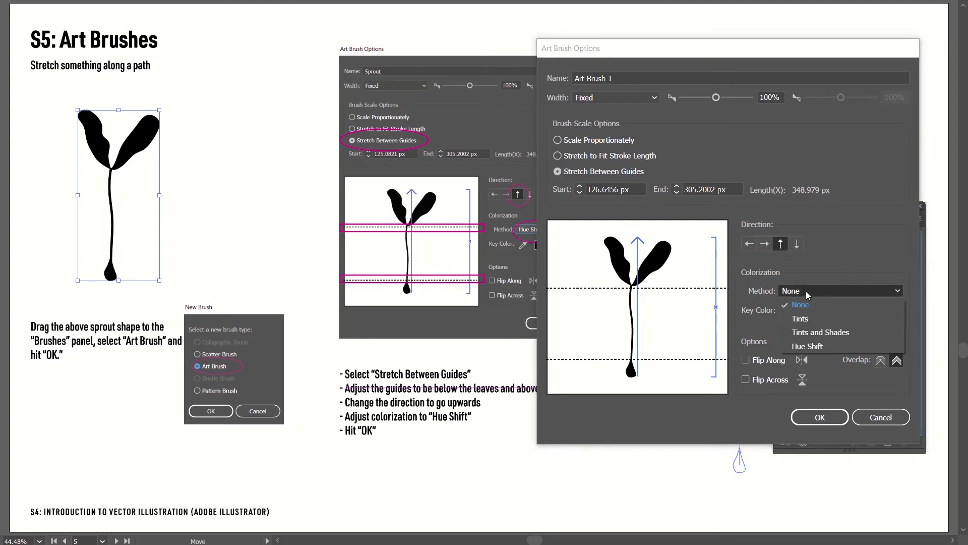
pyautogui.click(804, 347)
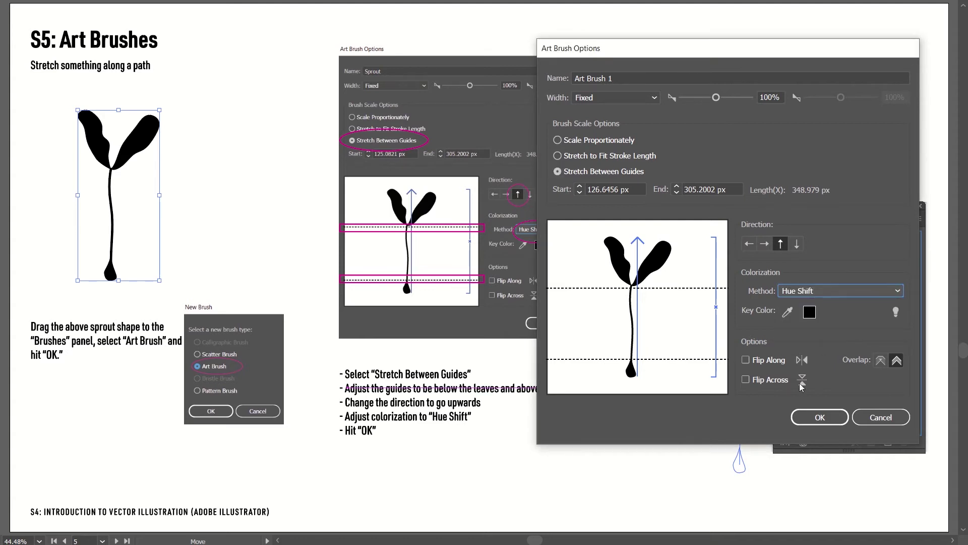
pyautogui.moveTo(715, 55); pyautogui.dragTo(533, 56)
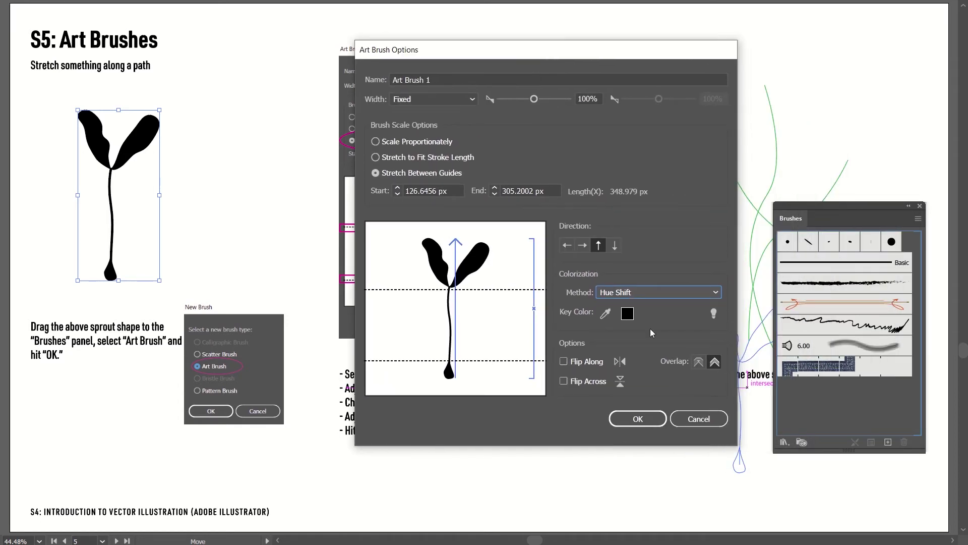
pyautogui.click(640, 419)
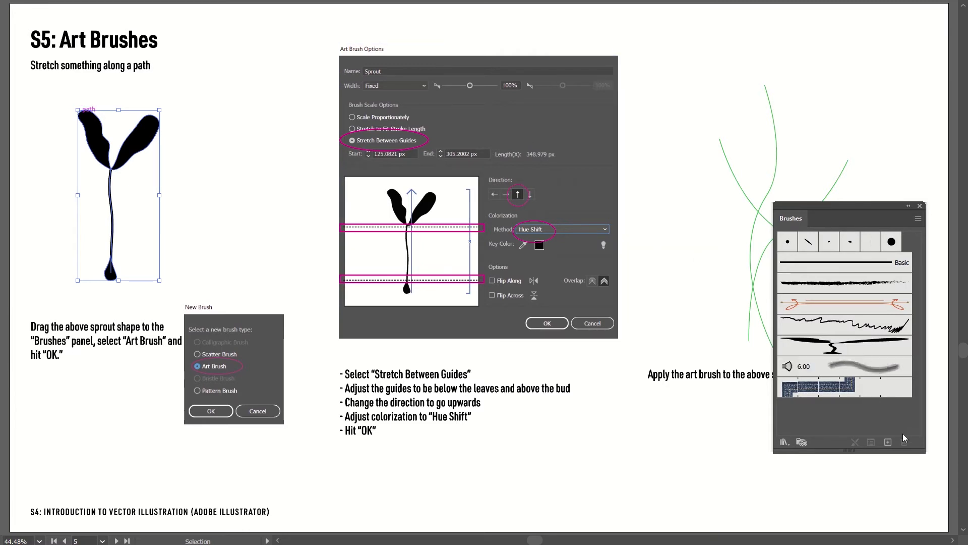
# Try the sprout art brush on the three green curves, and undo the application
pyautogui.moveTo(697, 230)
pyautogui.mouseDown()
pyautogui.moveTo(734, 278)
pyautogui.moveTo(750, 277)
pyautogui.mouseUp()
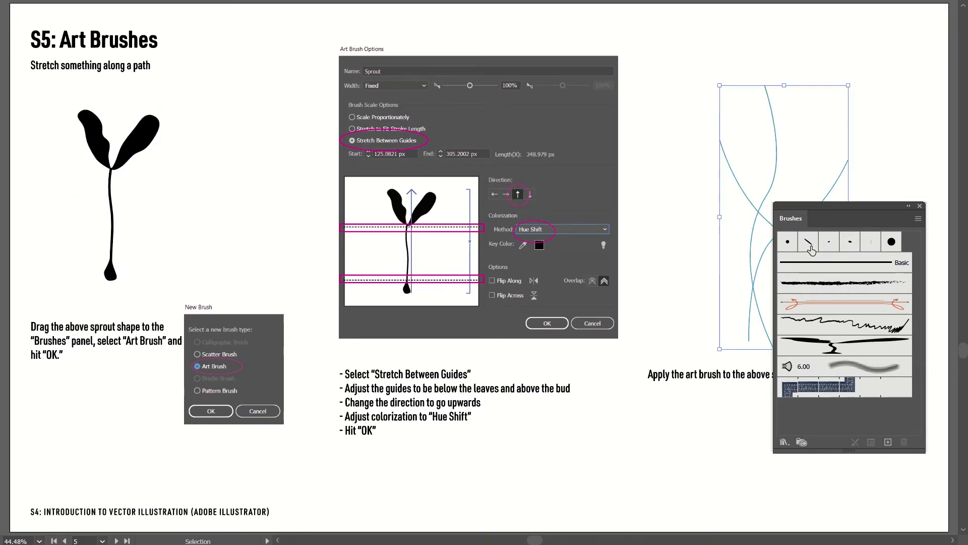
pyautogui.click(835, 348)
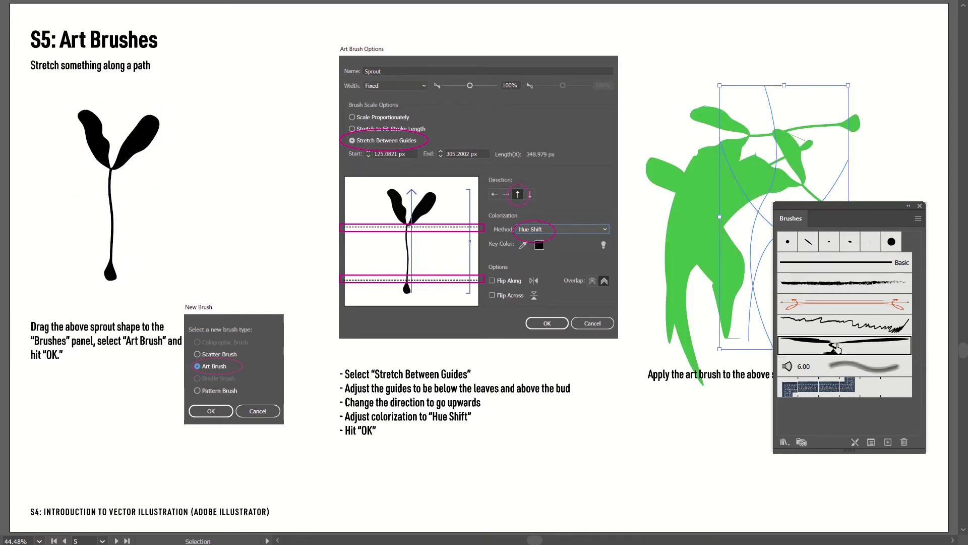
pyautogui.click(661, 107)
pyautogui.moveTo(685, 95); pyautogui.dragTo(775, 238)
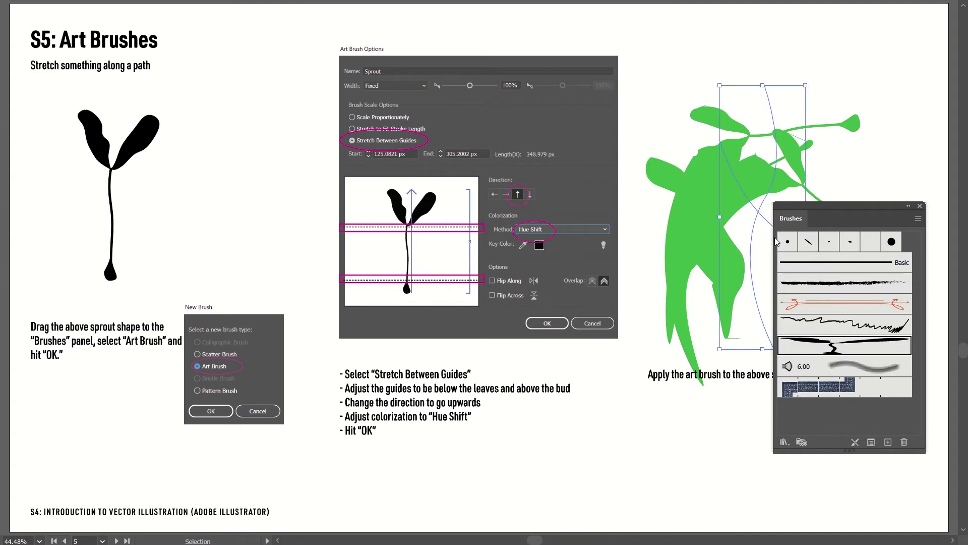
pyautogui.hotkey('ctrl', 'z')
pyautogui.click(185, 122)
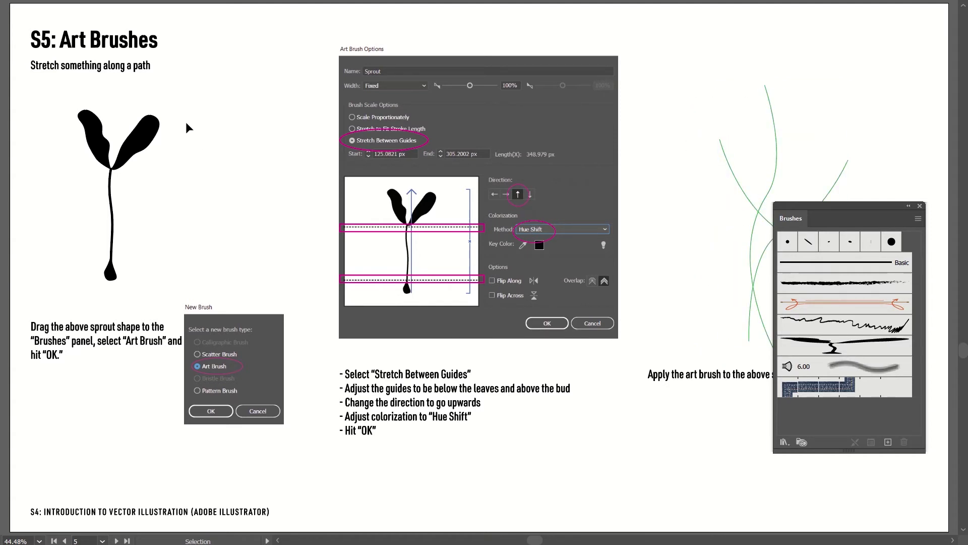
# Rotate the sprout 90° clockwise so its leaves point right, and delete the first sprout art brush
pyautogui.moveTo(173, 116); pyautogui.dragTo(86, 284)
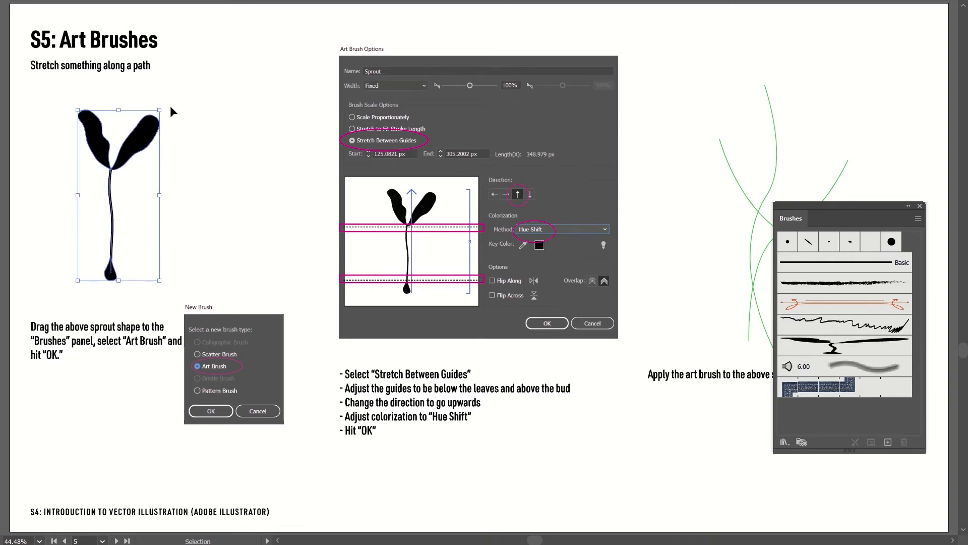
pyautogui.moveTo(165, 107); pyautogui.dragTo(225, 275)
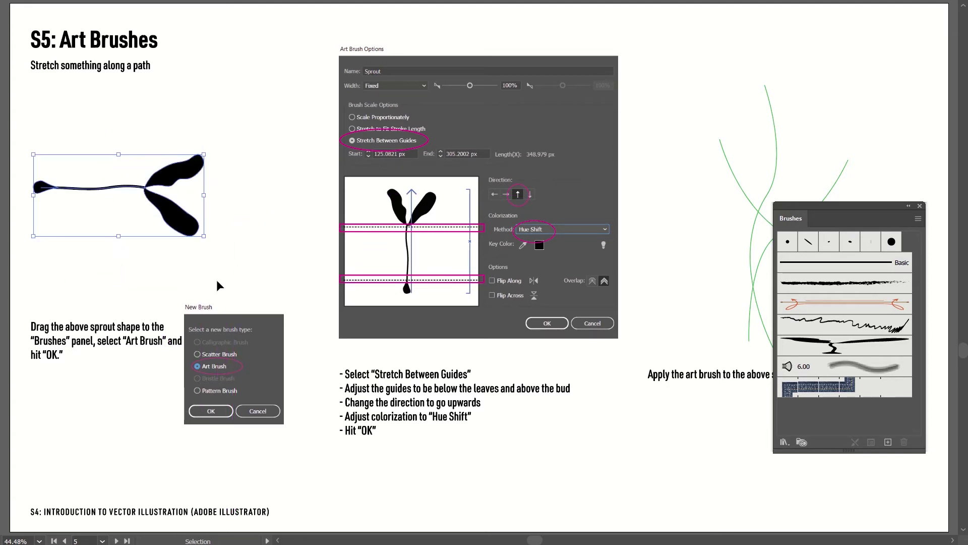
pyautogui.click(893, 353)
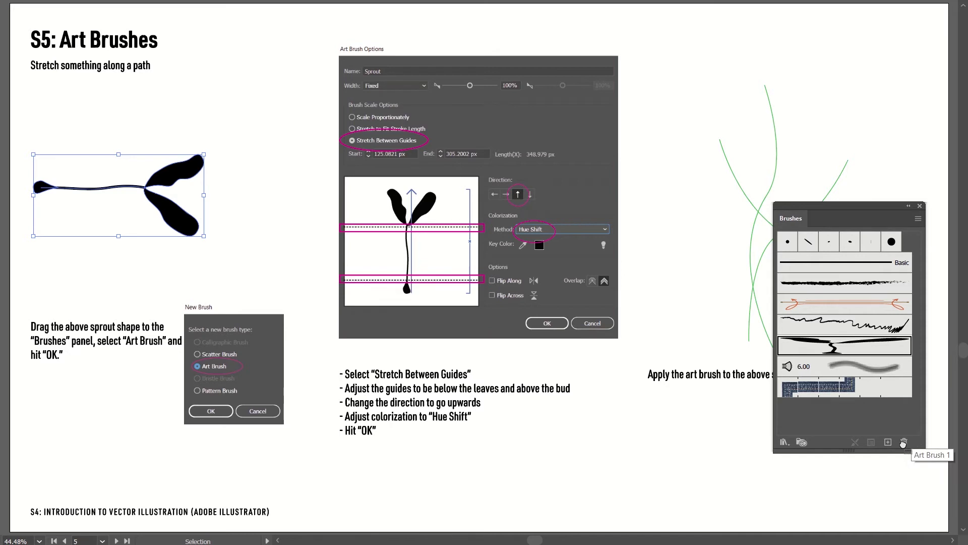
pyautogui.click(903, 443)
# Create a new art brush from the horizontal sprout shape
pyautogui.moveTo(181, 227); pyautogui.dragTo(849, 418)
pyautogui.click(488, 146)
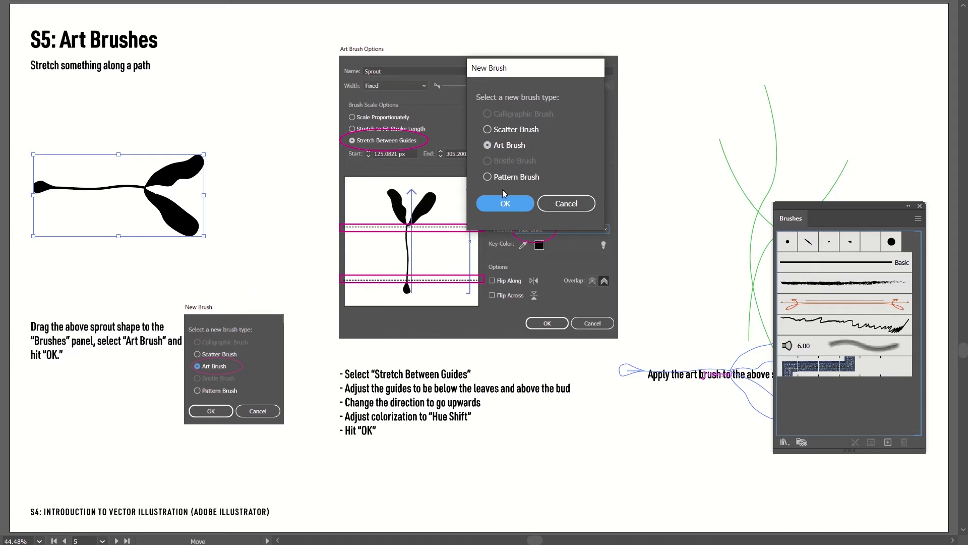
pyautogui.click(506, 203)
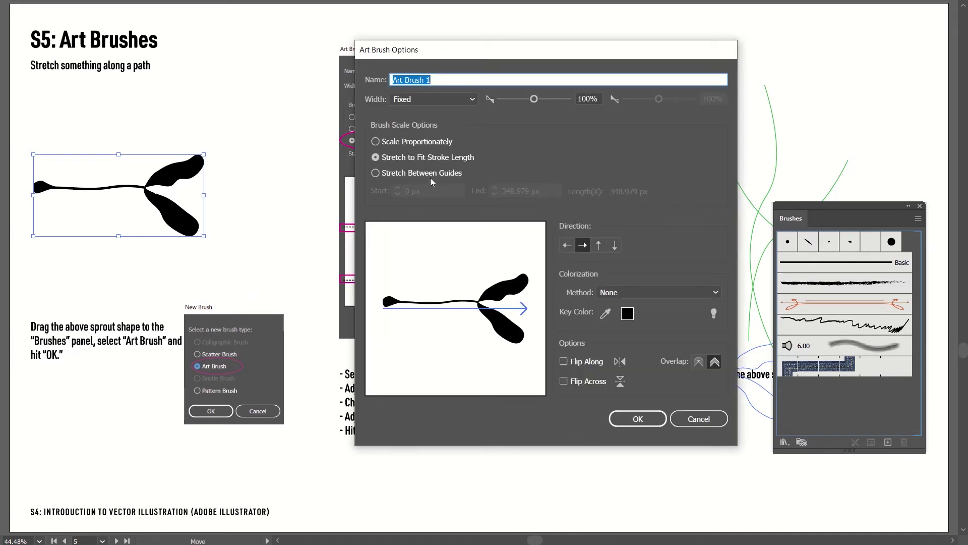
# Set the brush to stretch between guides, starting just past the bud at 45.2827 px and ending just before the leaves
pyautogui.click(427, 174)
pyautogui.moveTo(383, 355); pyautogui.dragTo(403, 353)
pyautogui.moveTo(528, 343); pyautogui.dragTo(476, 343)
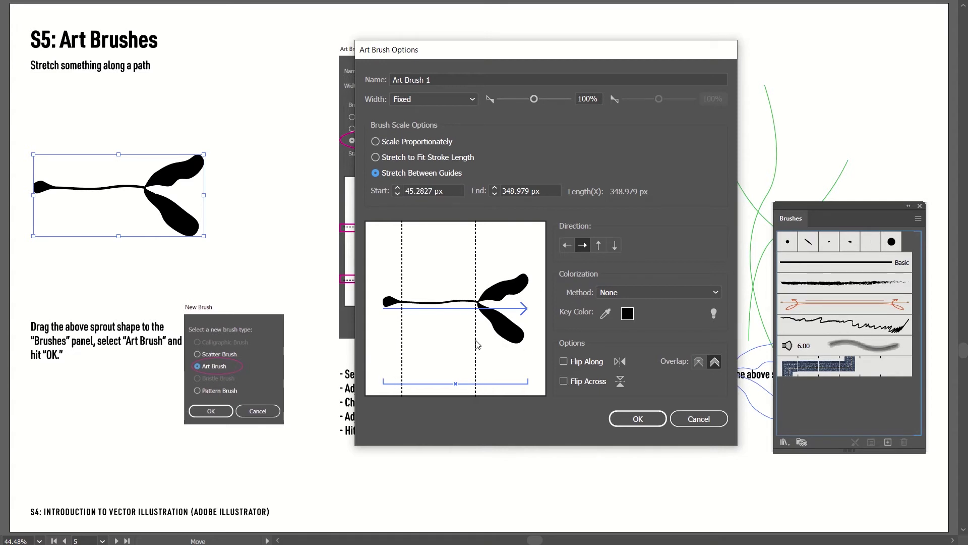
# Set the art brush's colorization method to Hue Shift and confirm the brush options
pyautogui.click(640, 292)
pyautogui.click(626, 347)
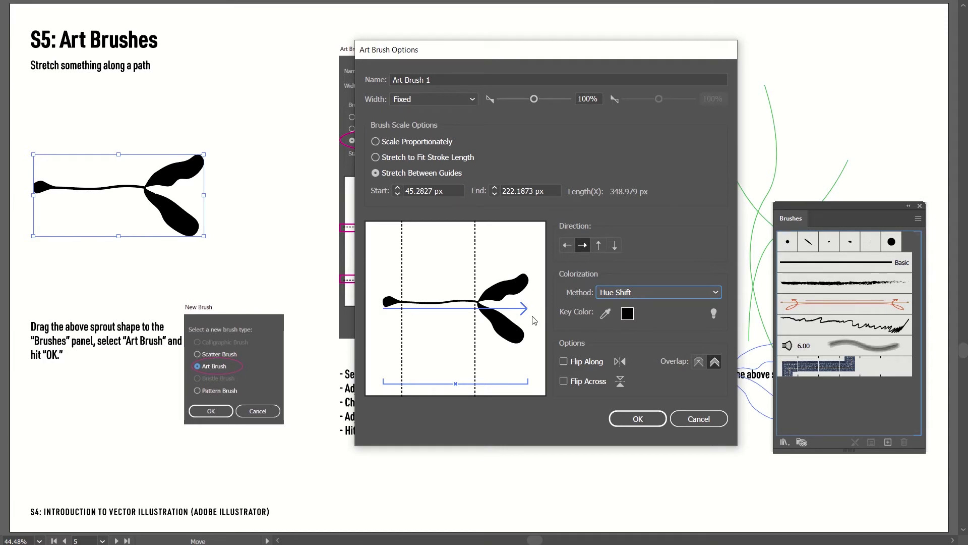
pyautogui.click(639, 418)
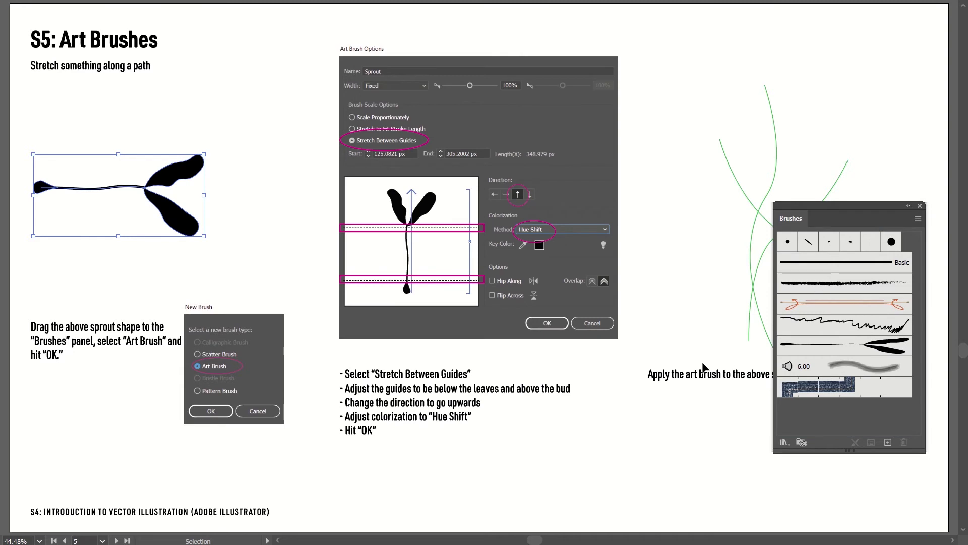
# Apply the new horizontal sprout art brush to all three green curves
pyautogui.hscroll(2, 704, 366)
pyautogui.hscroll(3, 705, 366)
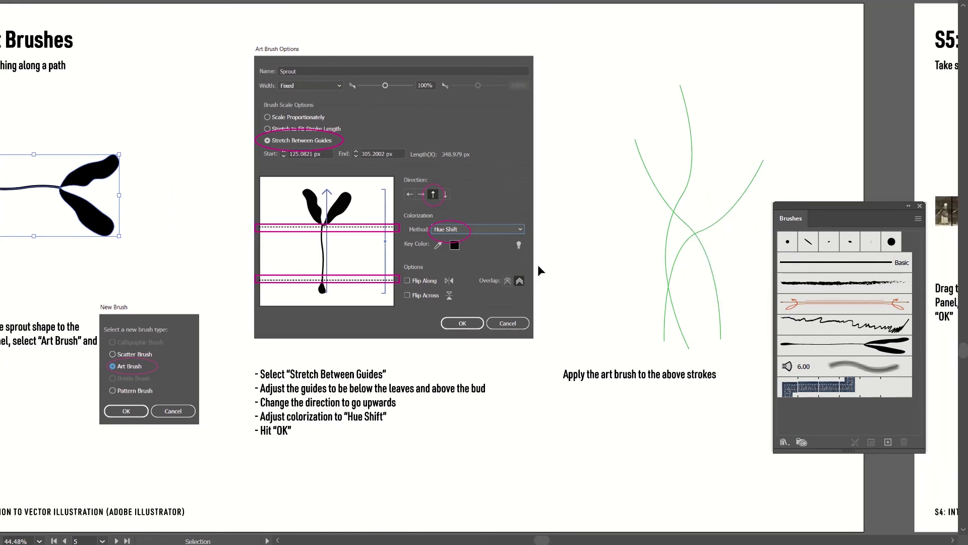
pyautogui.hscroll(-5, 209, 261)
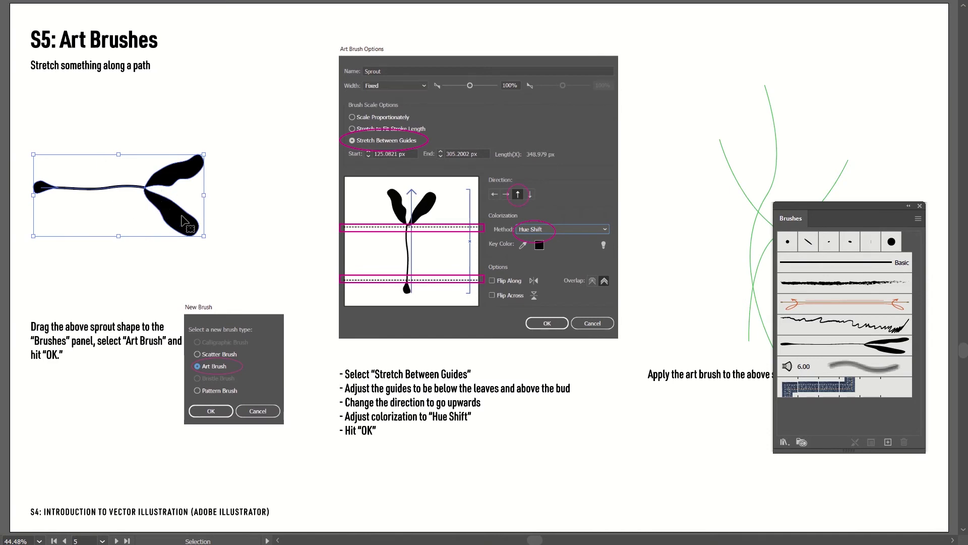
pyautogui.hscroll(10, 243, 241)
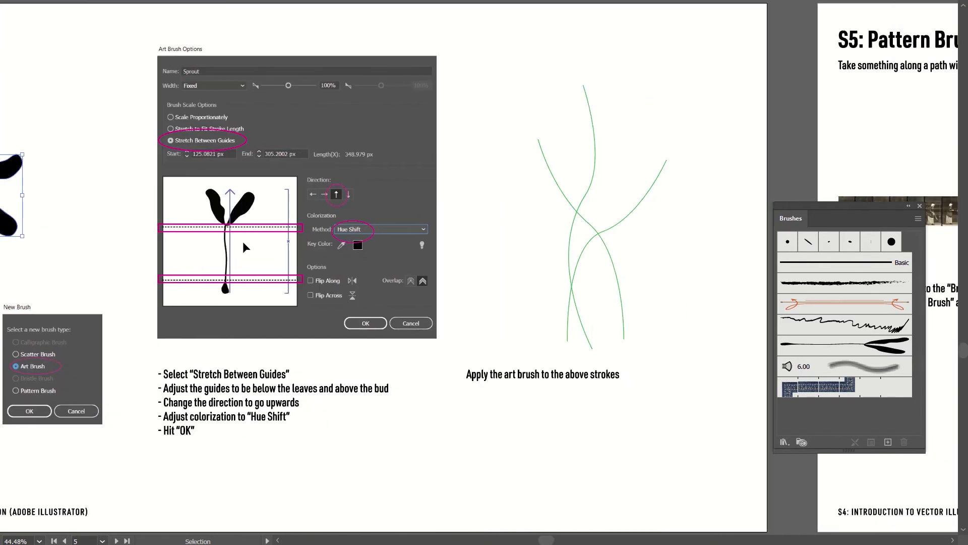
pyautogui.moveTo(537, 208); pyautogui.dragTo(658, 308)
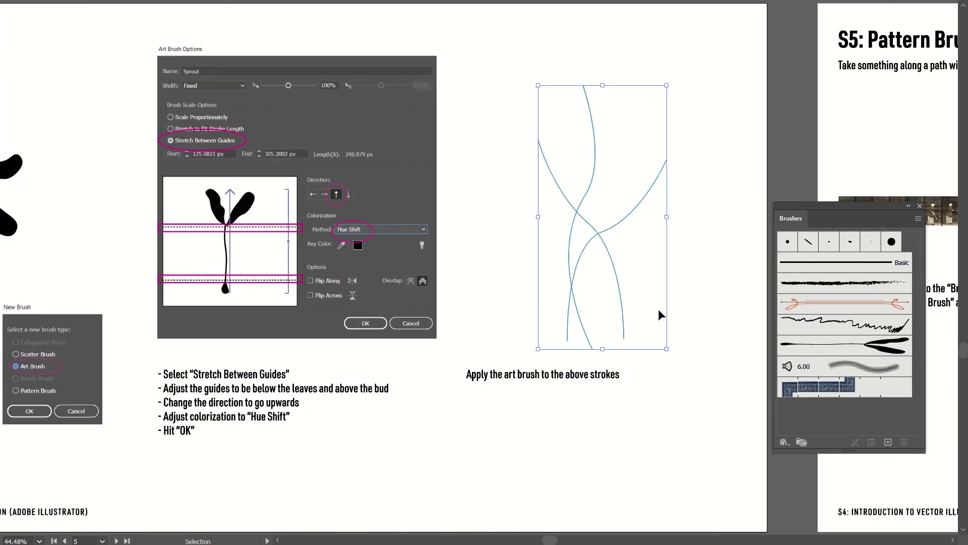
pyautogui.click(905, 347)
pyautogui.click(611, 456)
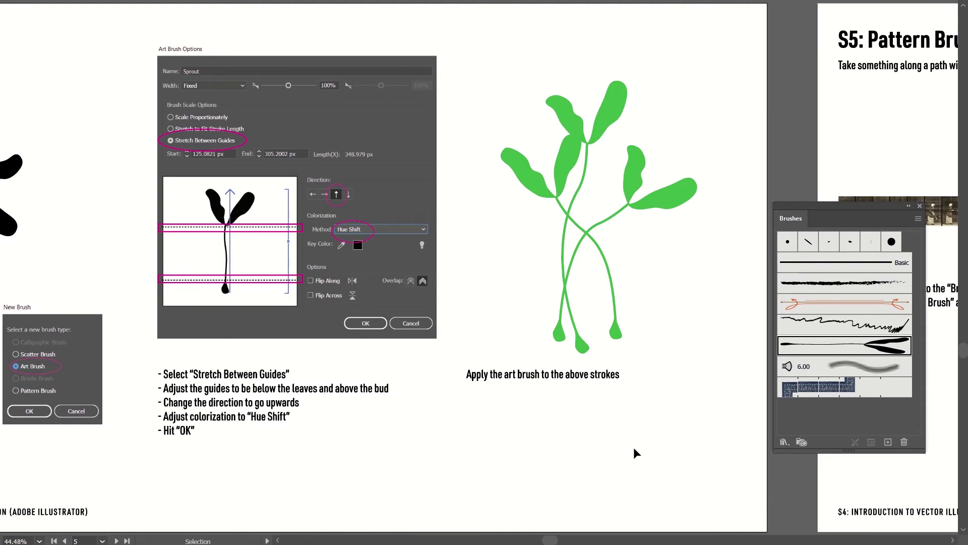
# Open the Artistic_ChalkCharcoalPencil brush library and enlarge it to show more of its brushes
pyautogui.hscroll(-5, 633, 447)
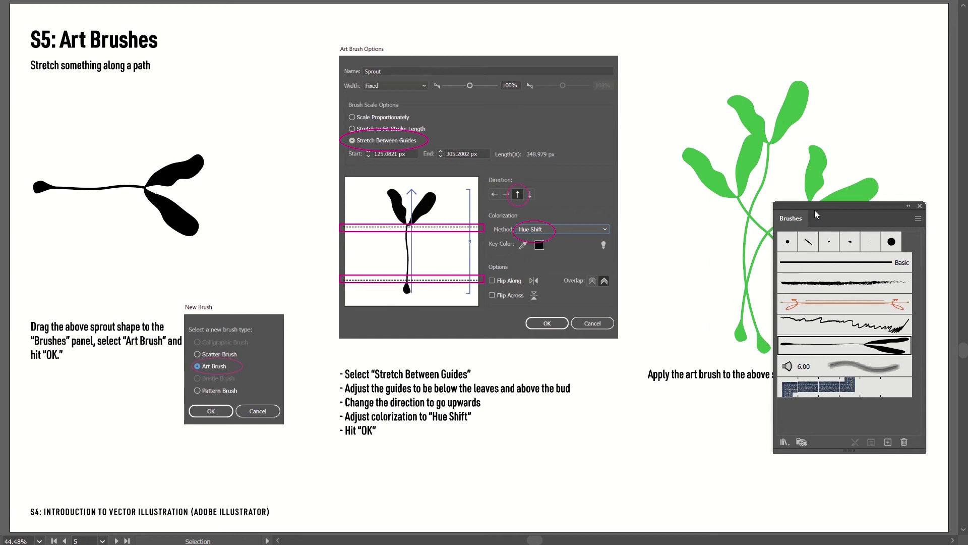
pyautogui.click(916, 219)
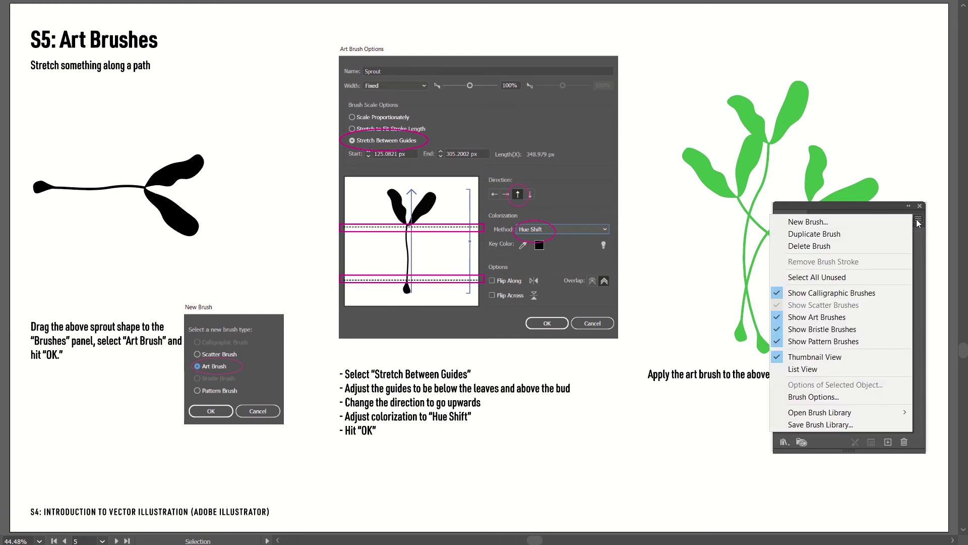
pyautogui.moveTo(828, 413)
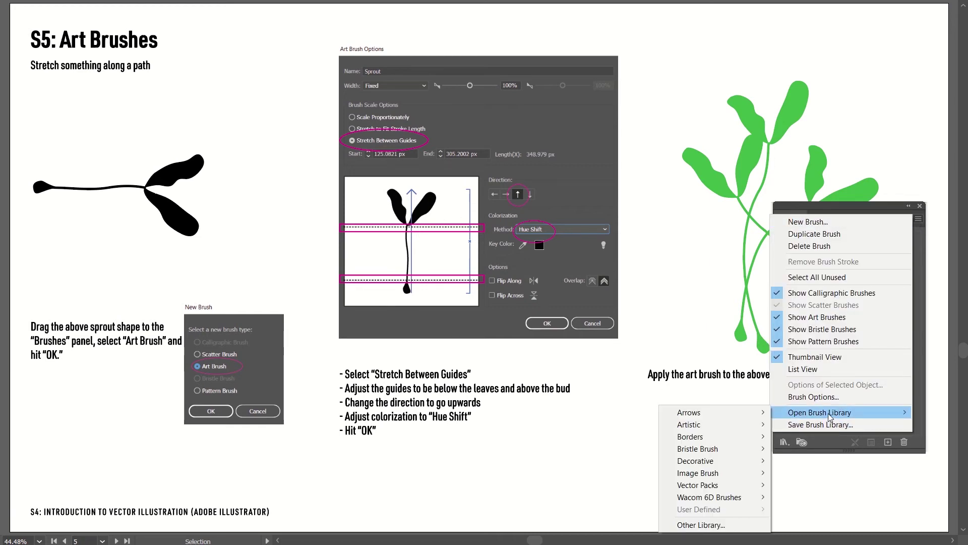
pyautogui.moveTo(732, 436)
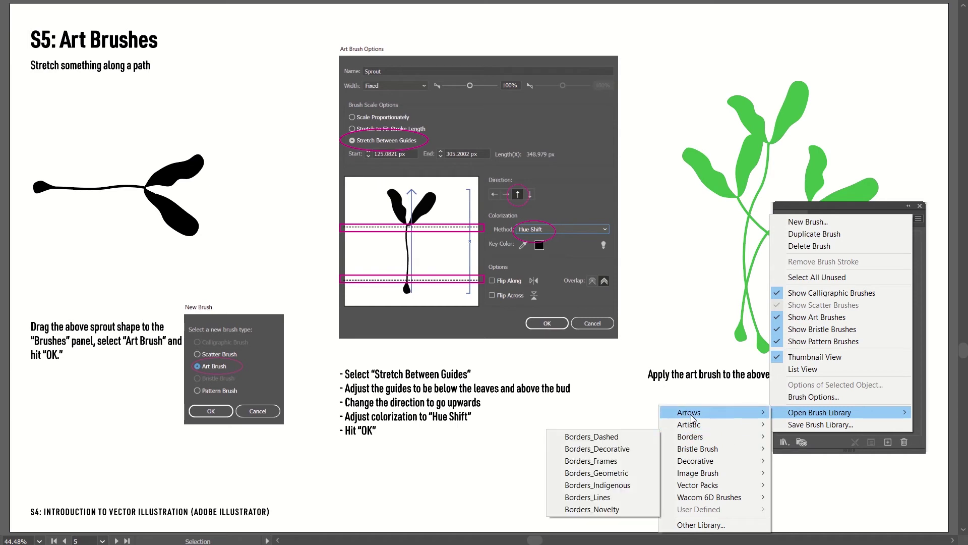
pyautogui.moveTo(691, 414)
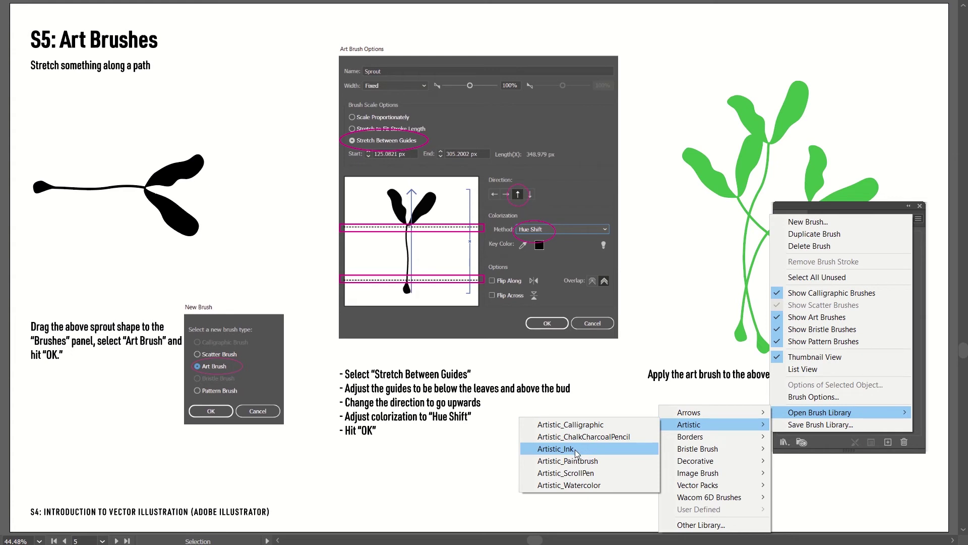
pyautogui.moveTo(696, 485)
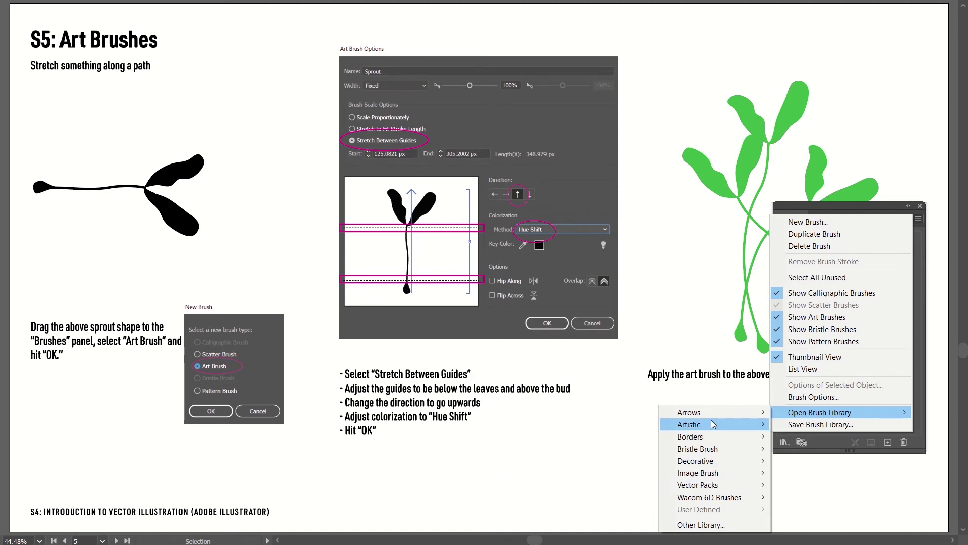
pyautogui.moveTo(711, 421)
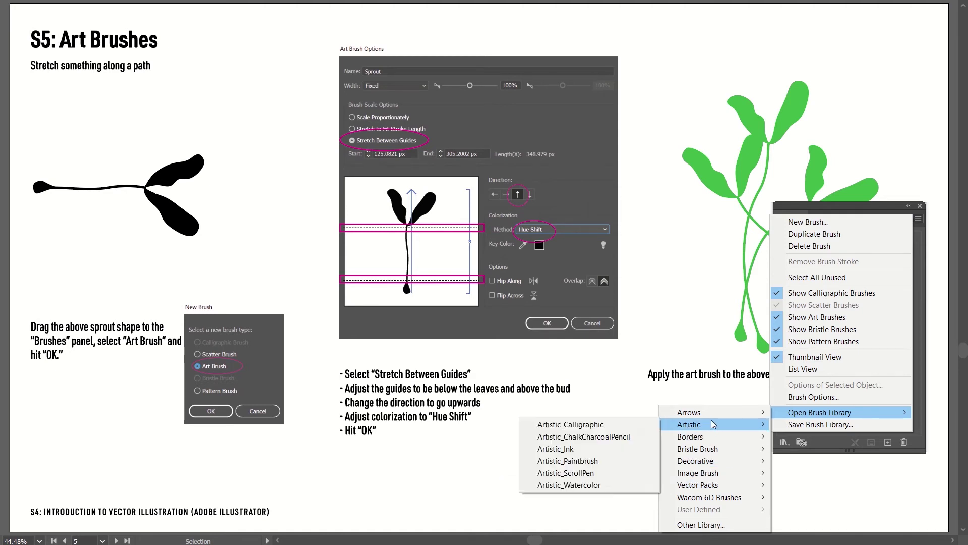
pyautogui.click(600, 438)
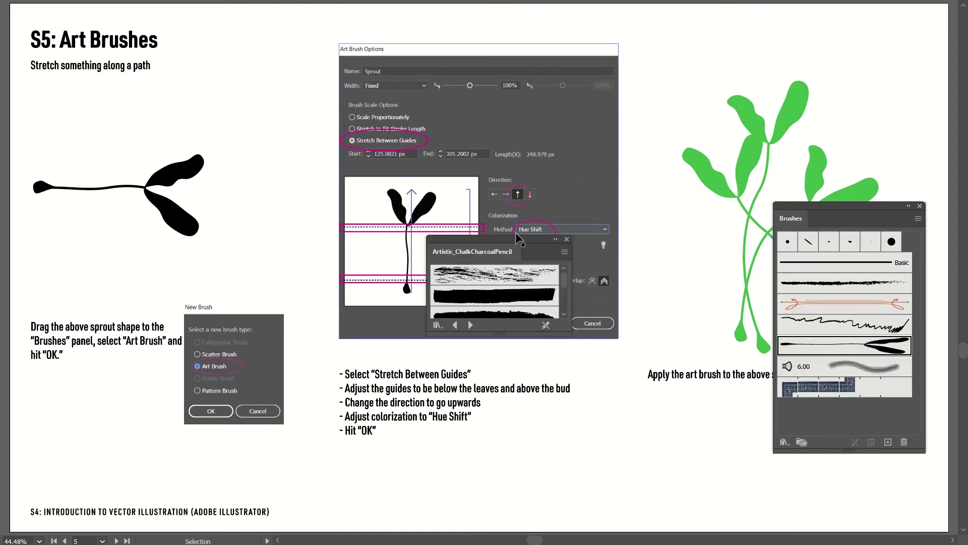
pyautogui.moveTo(514, 240); pyautogui.dragTo(482, 76)
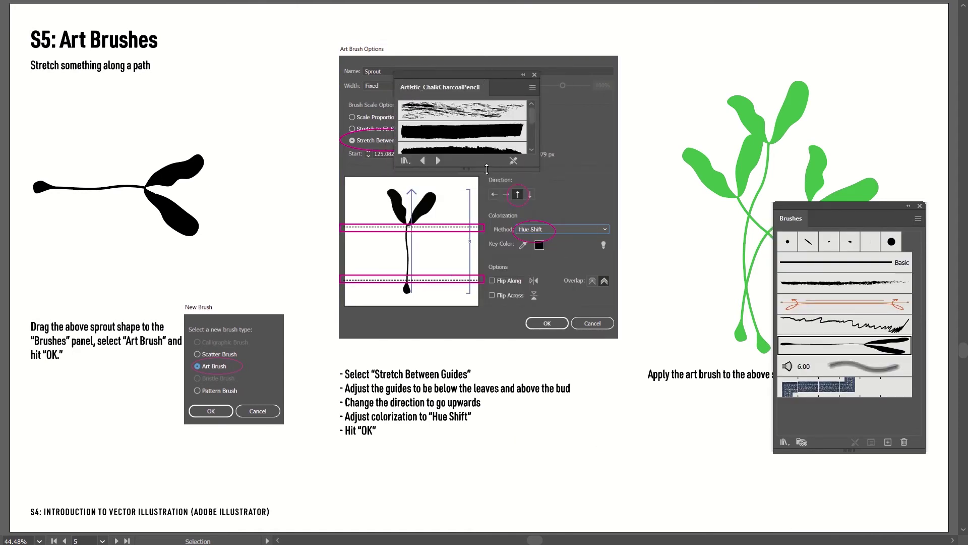
pyautogui.moveTo(487, 168); pyautogui.dragTo(486, 385)
# Try the library's third, rough-edged brush and its thin seventh brush on the three green curves
pyautogui.moveTo(677, 99); pyautogui.dragTo(853, 200)
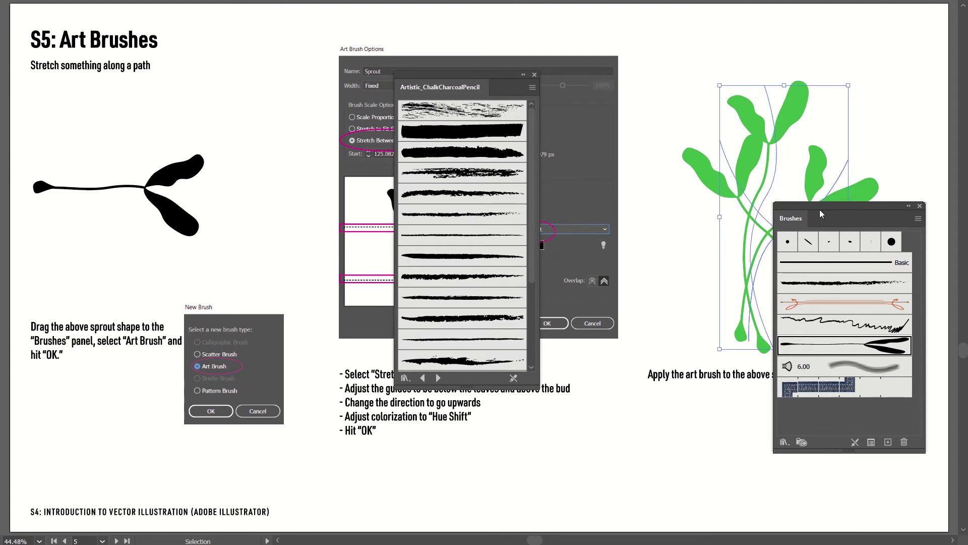
pyautogui.moveTo(789, 205)
pyautogui.mouseDown()
pyautogui.moveTo(777, 402)
pyautogui.moveTo(790, 425)
pyautogui.mouseUp()
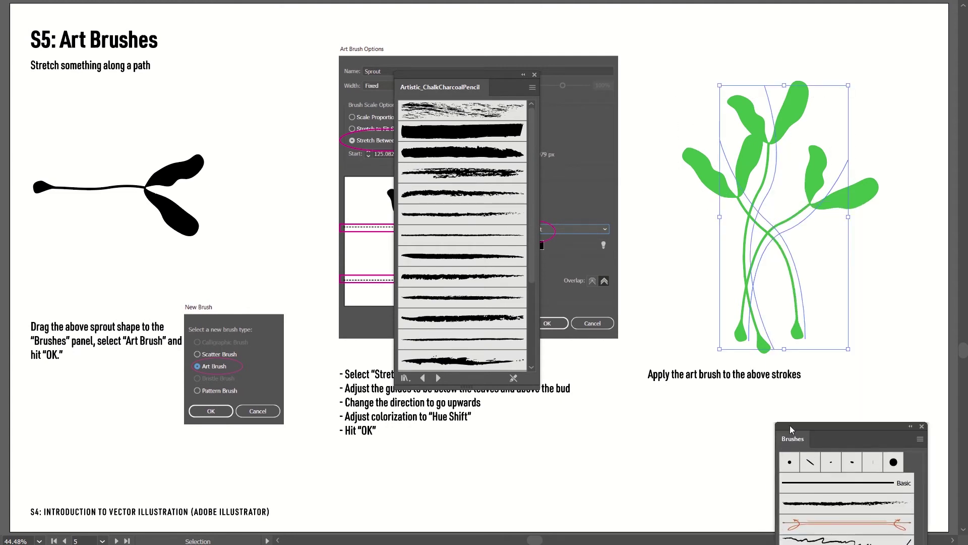
pyautogui.click(473, 153)
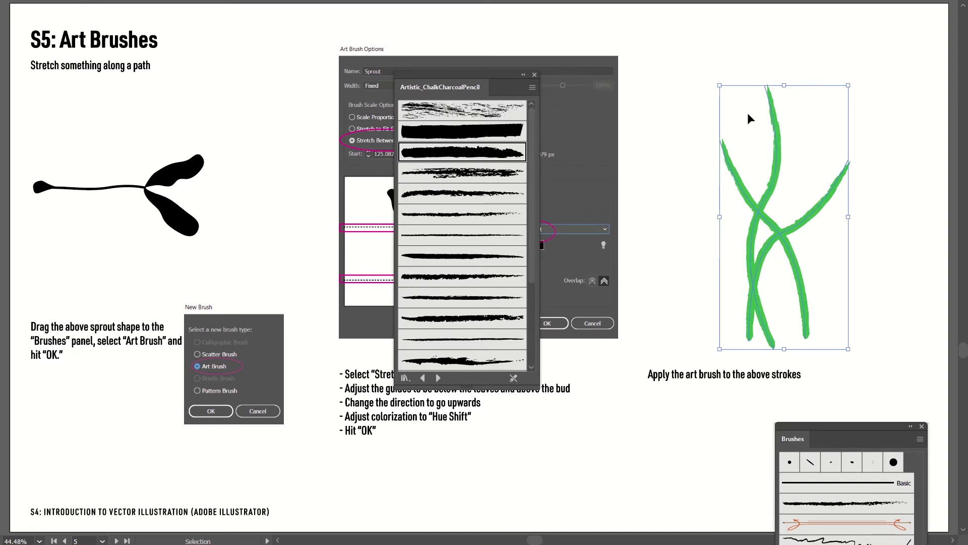
pyautogui.click(825, 266)
pyautogui.moveTo(688, 131); pyautogui.dragTo(836, 304)
pyautogui.click(462, 235)
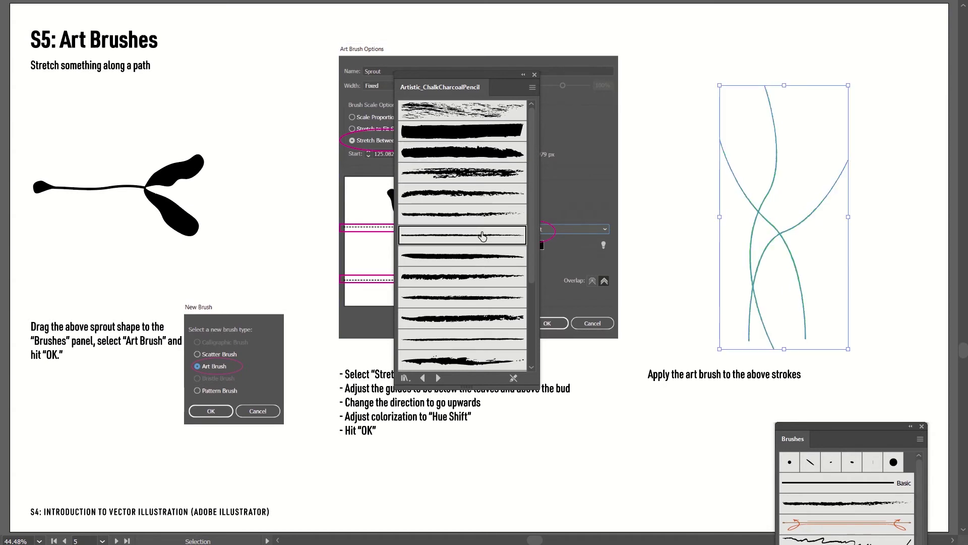
pyautogui.click(833, 220)
pyautogui.moveTo(723, 150)
pyautogui.mouseDown()
pyautogui.moveTo(787, 287)
pyautogui.moveTo(718, 144)
pyautogui.mouseUp()
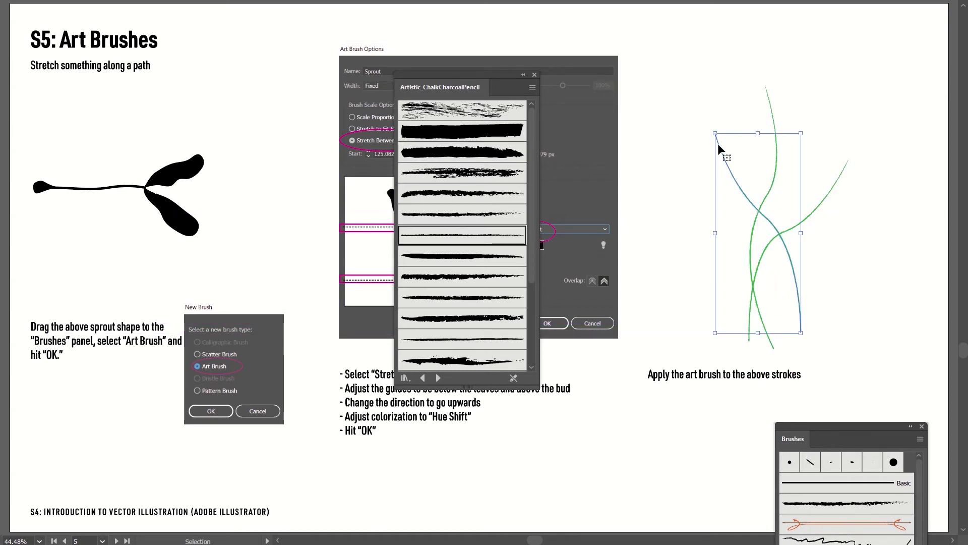
pyautogui.press('a')
pyautogui.click(840, 222)
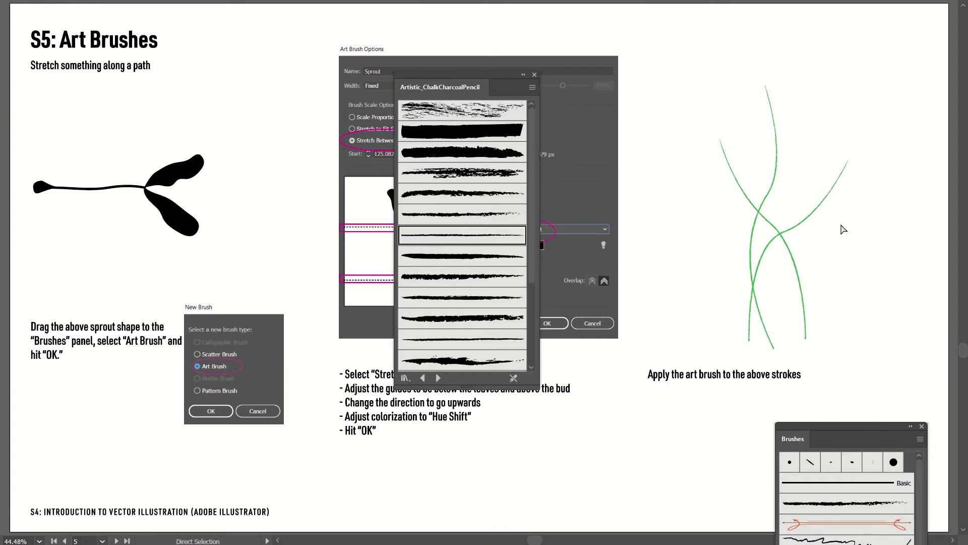
# Apply the thick, solid second brush of the charcoal library to all three green curves
pyautogui.hotkey('ctrl', '=')
pyautogui.moveTo(841, 226); pyautogui.dragTo(666, 251)
pyautogui.moveTo(602, 160); pyautogui.dragTo(822, 290)
pyautogui.click(462, 131)
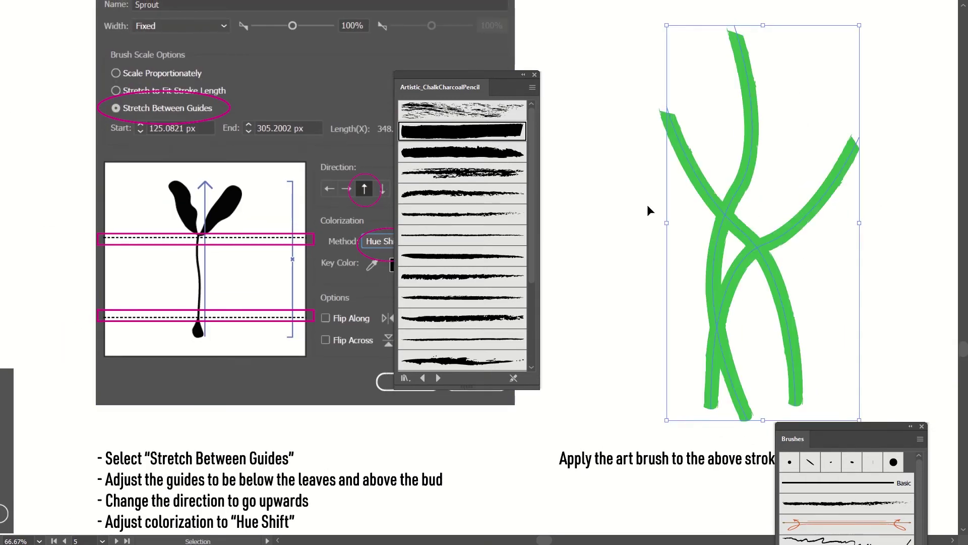
pyautogui.scroll(1, 647, 204)
pyautogui.click(646, 229)
pyautogui.hotkey('ctrl', '-')
pyautogui.moveTo(639, 199)
pyautogui.mouseDown()
pyautogui.moveTo(658, 220)
pyautogui.moveTo(673, 210)
pyautogui.moveTo(661, 200)
pyautogui.mouseUp()
pyautogui.hotkey('ctrl', 'z')
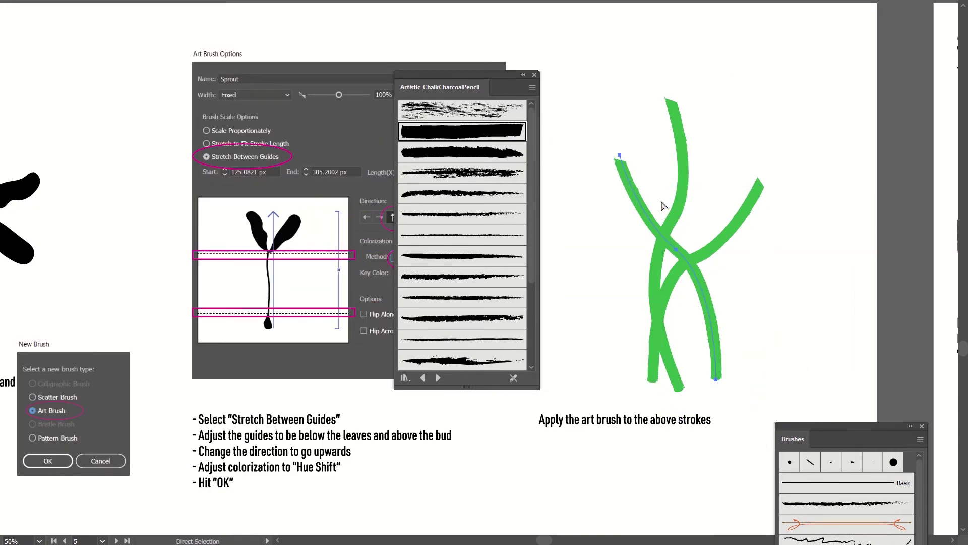
# Try the library's fifth, tapering charcoal brush on all three green curves
pyautogui.moveTo(582, 168); pyautogui.dragTo(772, 308)
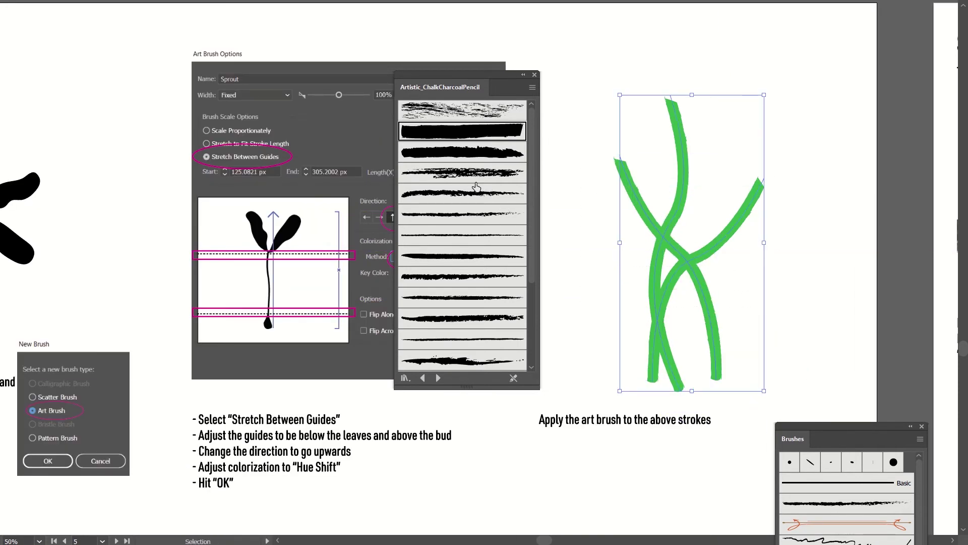
pyautogui.click(470, 195)
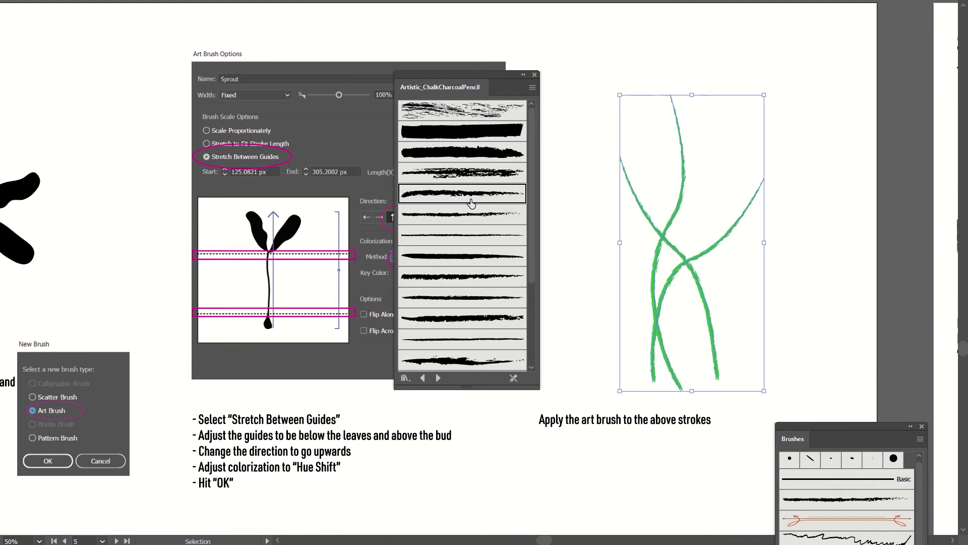
pyautogui.click(593, 261)
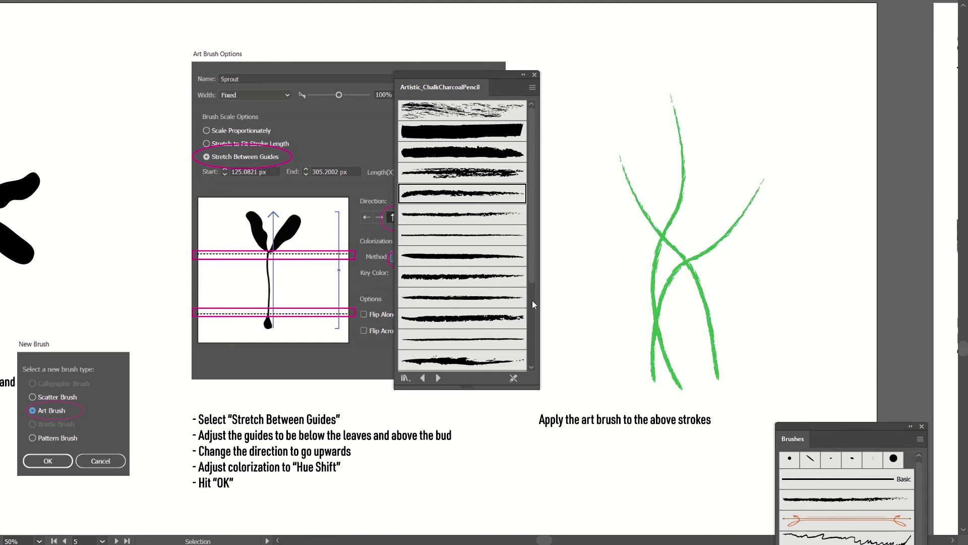
# Stretch the tallest curve by moving its top anchor point far to the left, and then above the page's upper-right corner
pyautogui.moveTo(670, 289); pyautogui.dragTo(624, 302)
pyautogui.click(607, 268)
pyautogui.moveTo(715, 163); pyautogui.dragTo(714, 163)
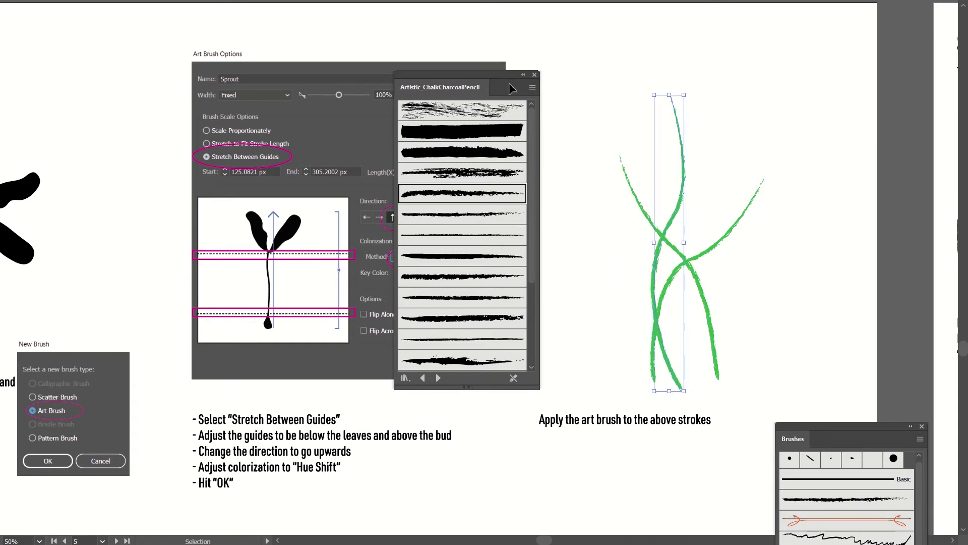
pyautogui.press('a')
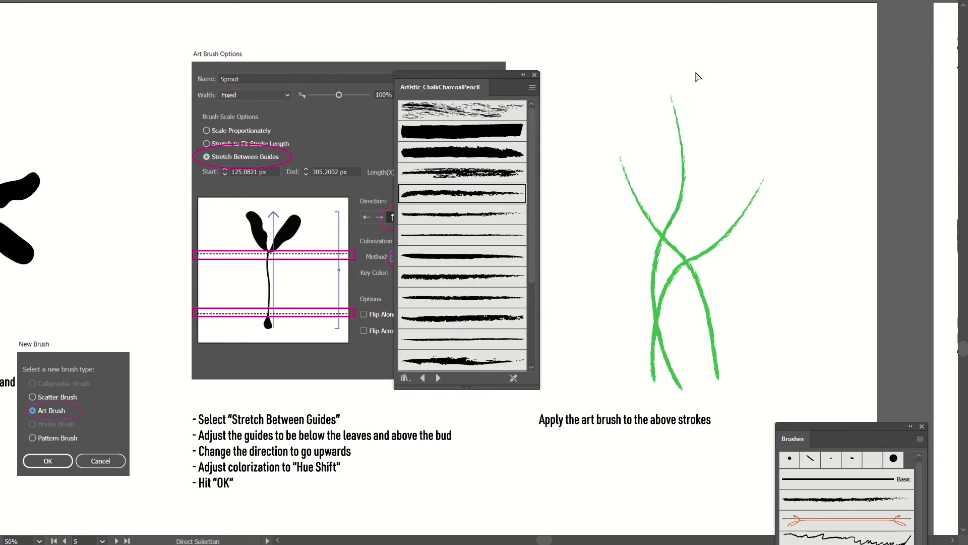
pyautogui.moveTo(669, 94)
pyautogui.mouseDown()
pyautogui.moveTo(351, 86)
pyautogui.moveTo(64, 35)
pyautogui.mouseUp()
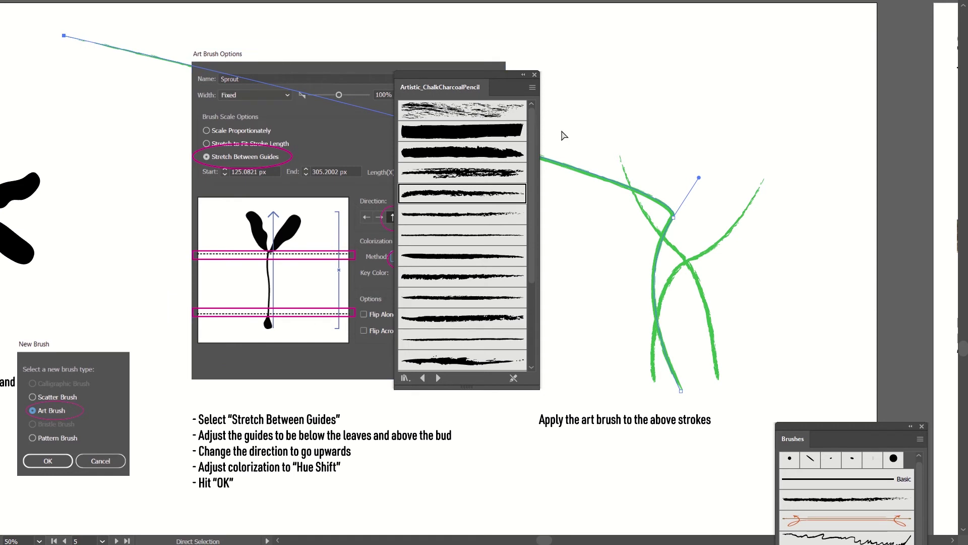
pyautogui.click(67, 34)
pyautogui.moveTo(64, 35)
pyautogui.mouseDown()
pyautogui.moveTo(800, 17)
pyautogui.moveTo(830, 29)
pyautogui.moveTo(851, 5)
pyautogui.moveTo(603, 315)
pyautogui.mouseUp()
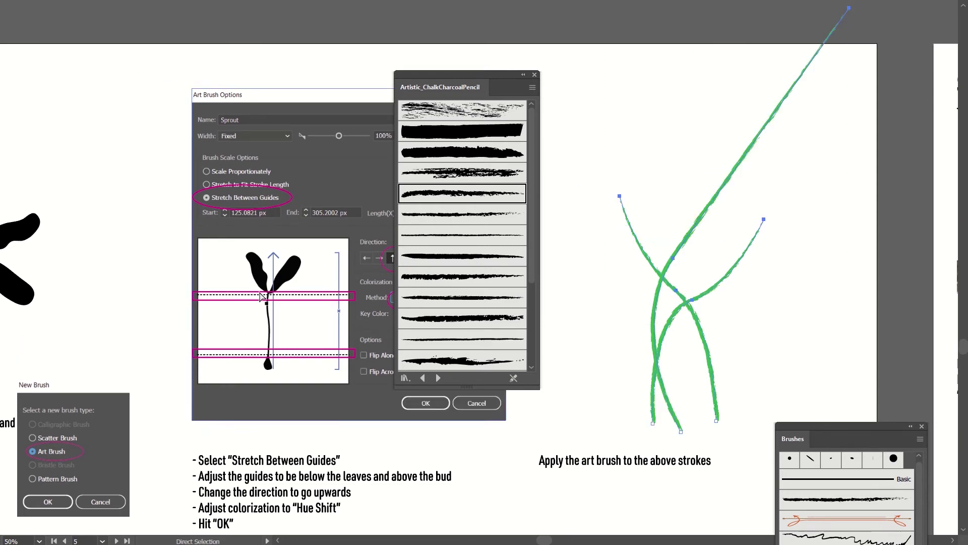
# Try the library's sixth, thinner rough brush on all three curves, including the stretched one
pyautogui.click(495, 221)
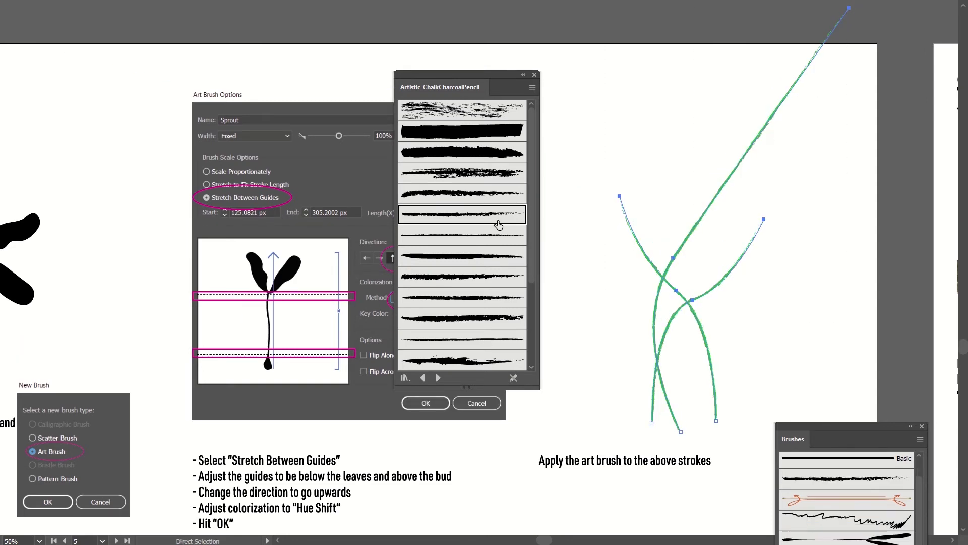
pyautogui.click(673, 171)
pyautogui.scroll(-2, 673, 211)
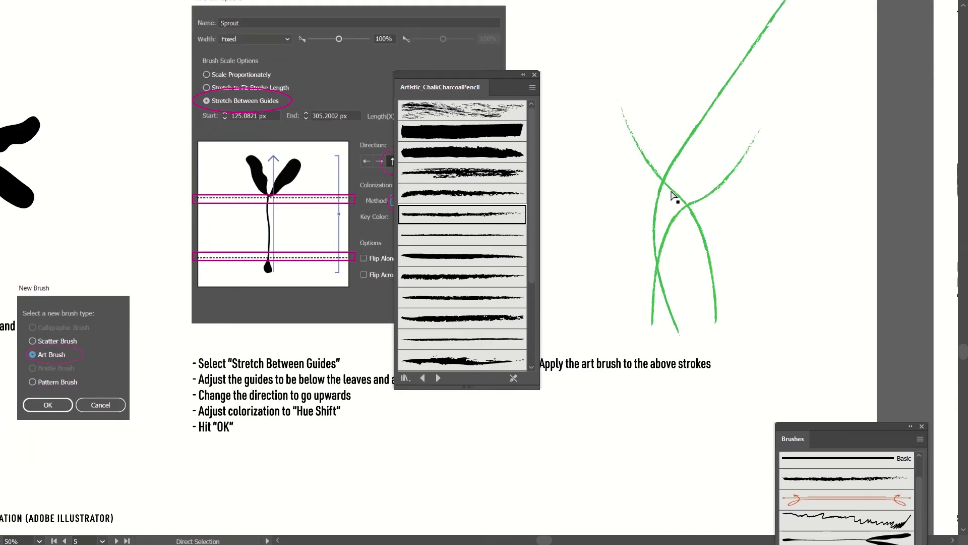
pyautogui.scroll(2, 666, 215)
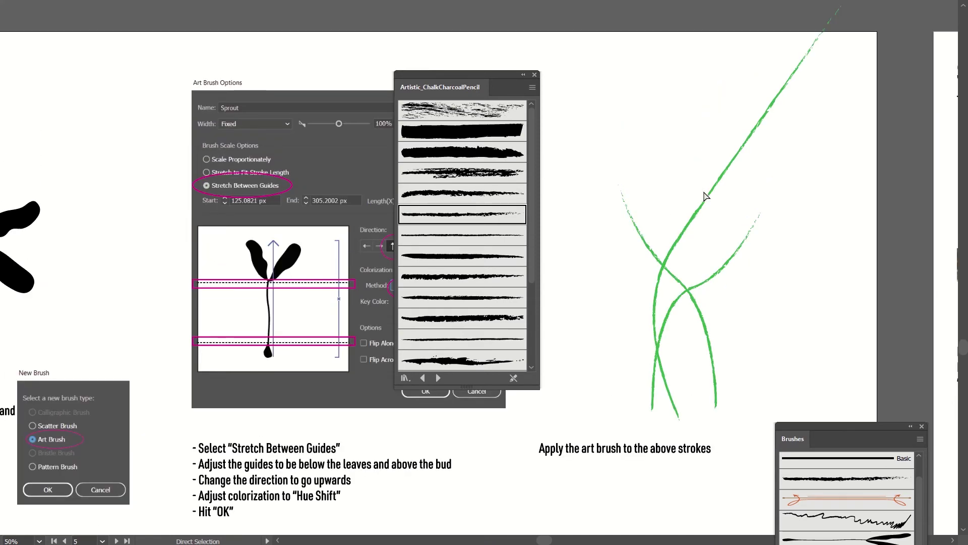
# Undo the fifth and sixth brush applications and the stretching of the tallest curve
pyautogui.hotkey('ctrl', 'z')
pyautogui.hotkey('ctrl', 'z')
pyautogui.hotkey('ctrl', 'z')
pyautogui.hotkey('ctrl', 'z')
pyautogui.press('a')
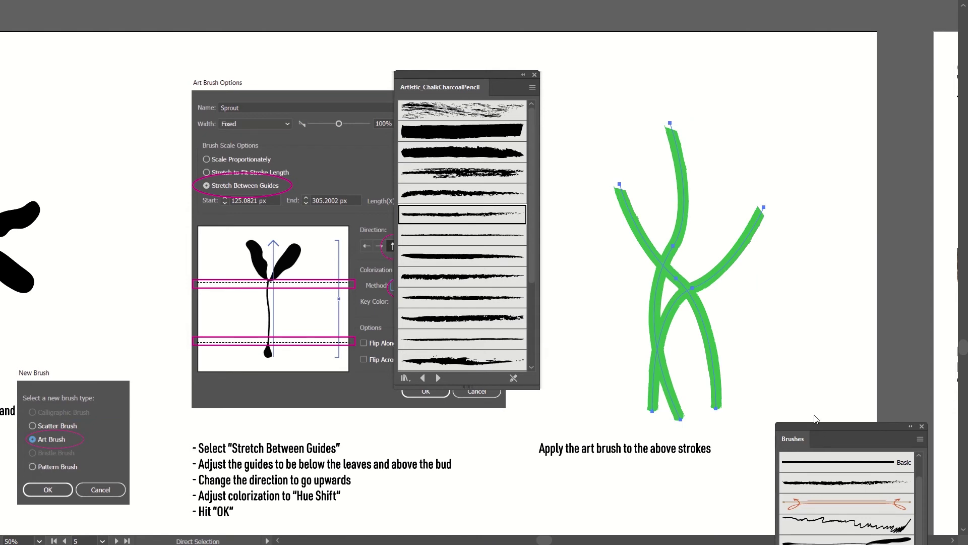
# Reapply the sprout art brush to the three green curves and close the Artistic_ChalkCharcoalPencil library
pyautogui.moveTo(823, 426); pyautogui.dragTo(826, 146)
pyautogui.click(873, 267)
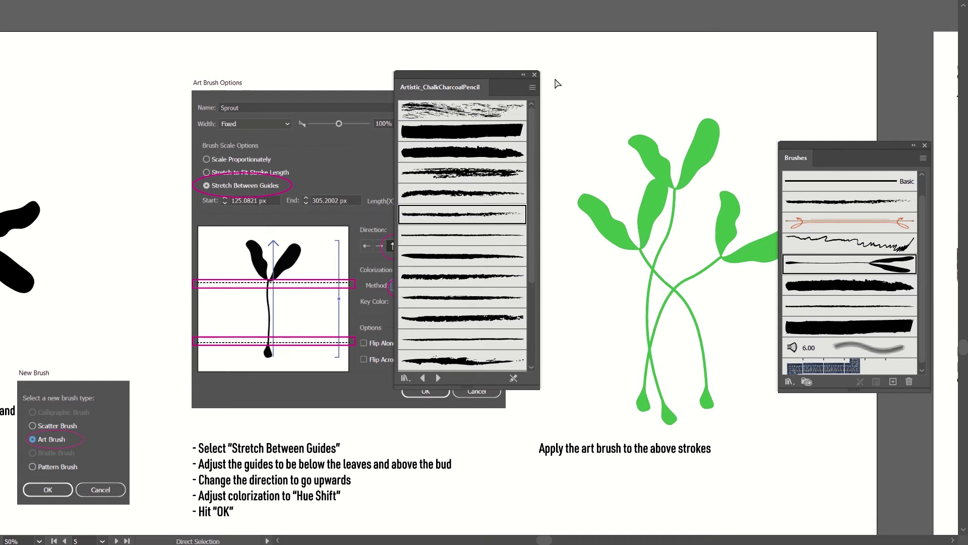
pyautogui.click(535, 76)
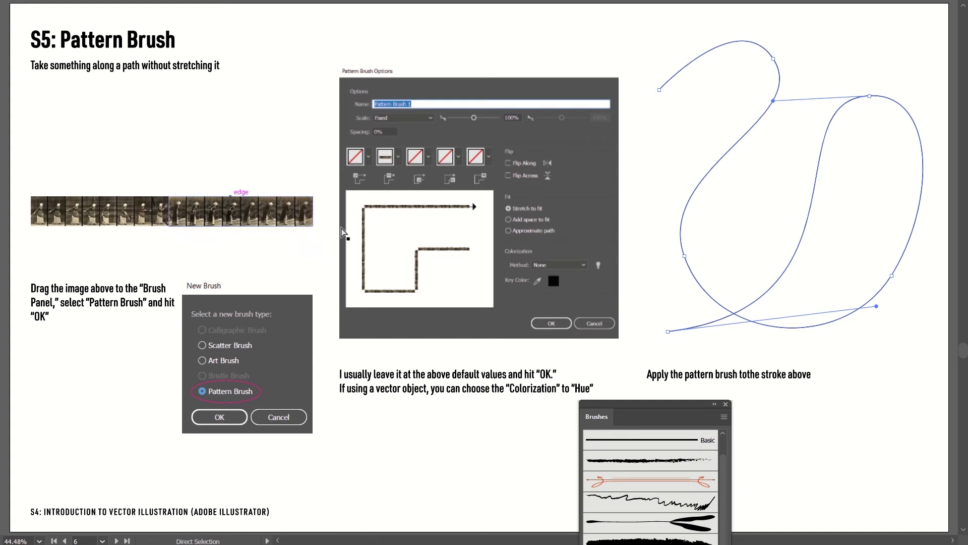
# Start a new pattern brush from the two film strip images on the Pattern Brush page
pyautogui.moveTo(609, 410)
pyautogui.mouseDown()
pyautogui.moveTo(817, 275)
pyautogui.moveTo(743, 267)
pyautogui.mouseUp()
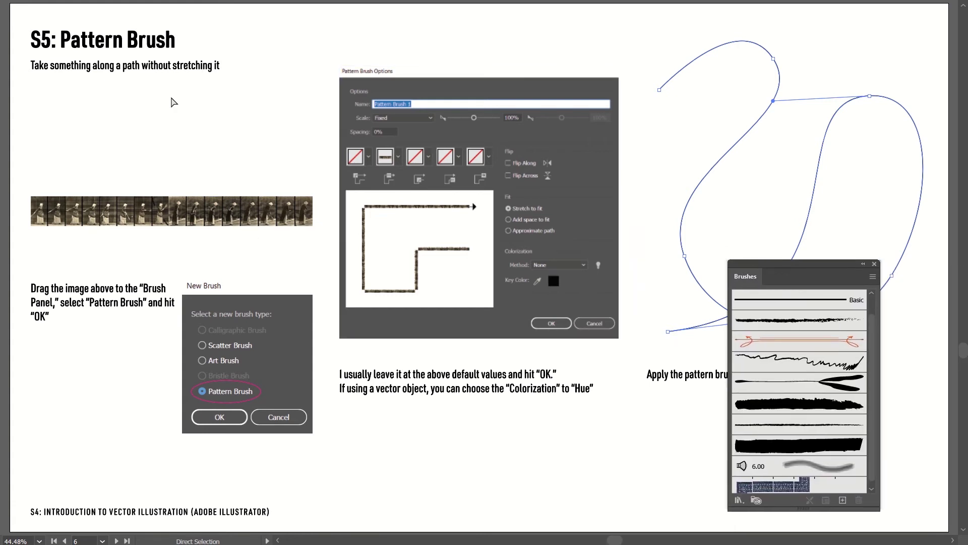
pyautogui.press('v')
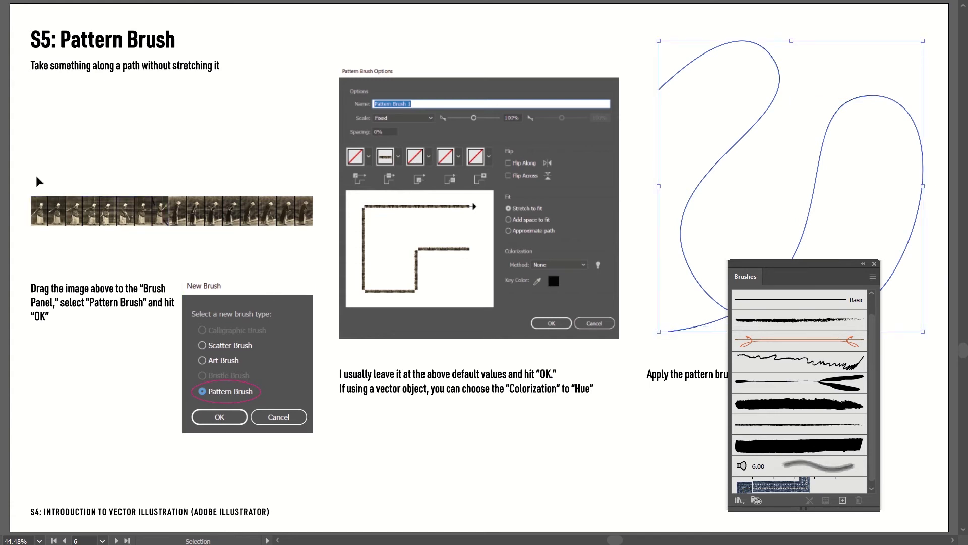
pyautogui.moveTo(27, 176); pyautogui.dragTo(327, 248)
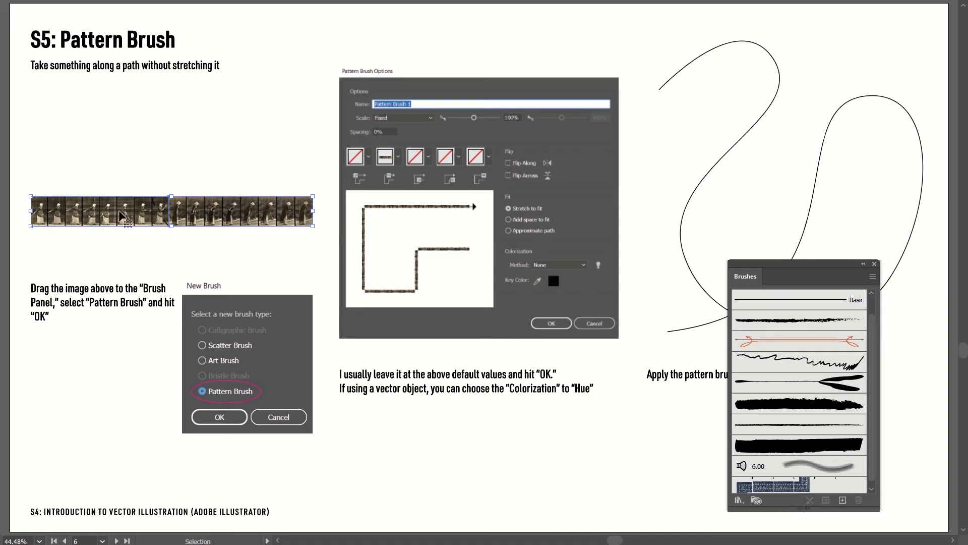
pyautogui.moveTo(215, 214)
pyautogui.mouseDown()
pyautogui.moveTo(227, 242)
pyautogui.moveTo(656, 375)
pyautogui.moveTo(788, 361)
pyautogui.mouseUp()
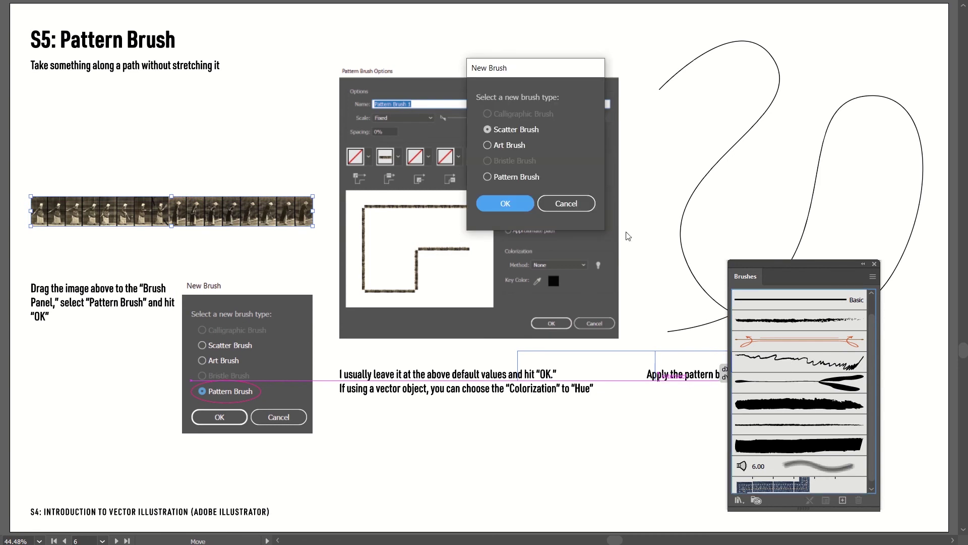
pyautogui.click(499, 175)
pyautogui.click(505, 204)
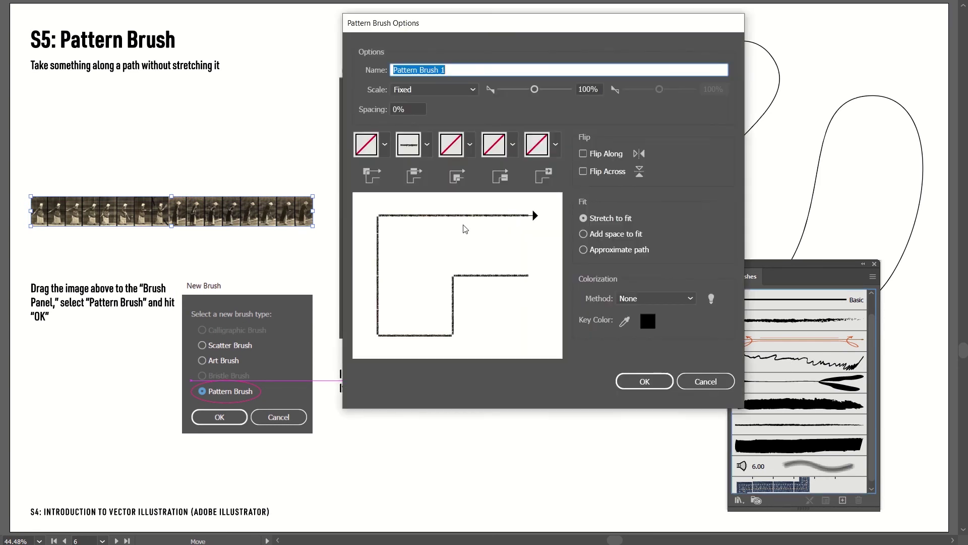
# Set the new pattern brush's colorization method to Hue Shift, keep the other default options, and create the brush
pyautogui.moveTo(412, 31); pyautogui.dragTo(253, 31)
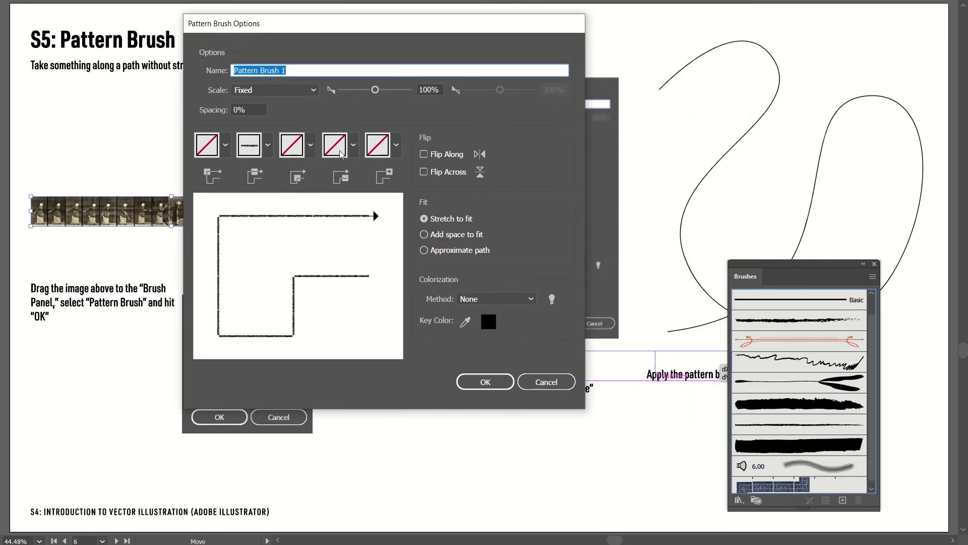
pyautogui.click(487, 301)
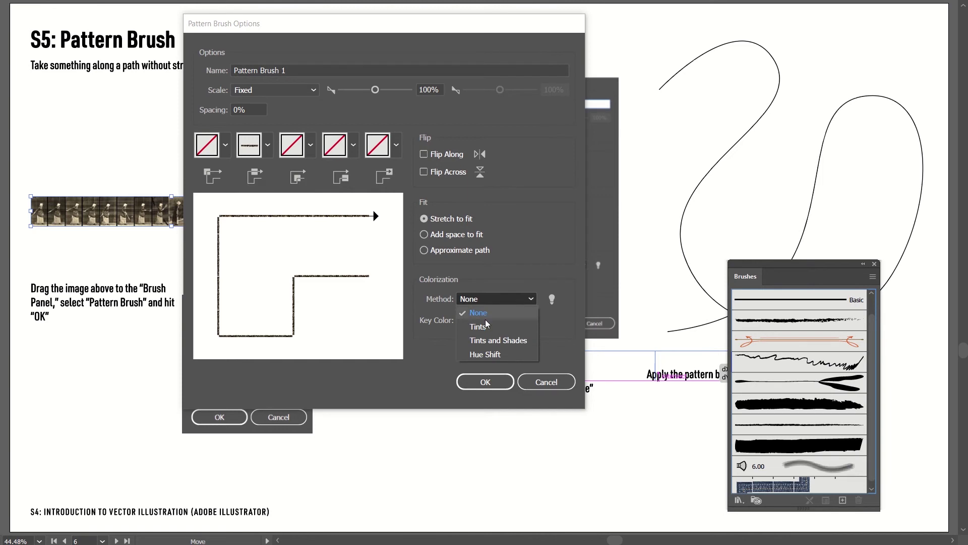
pyautogui.click(485, 354)
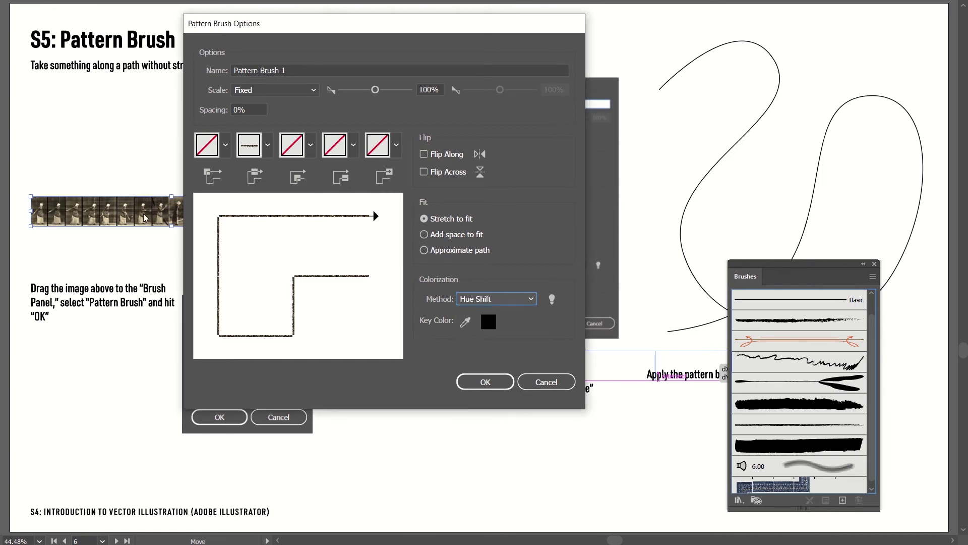
pyautogui.click(467, 382)
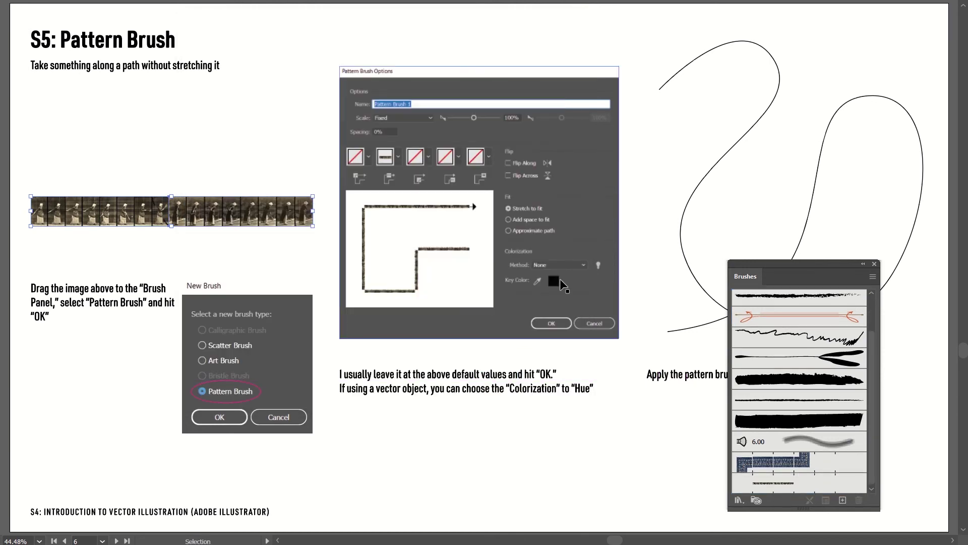
# Apply the new film strip pattern brush to the long looping curve
pyautogui.hscroll(8, 560, 278)
pyautogui.moveTo(456, 150); pyautogui.dragTo(512, 202)
pyautogui.click(791, 487)
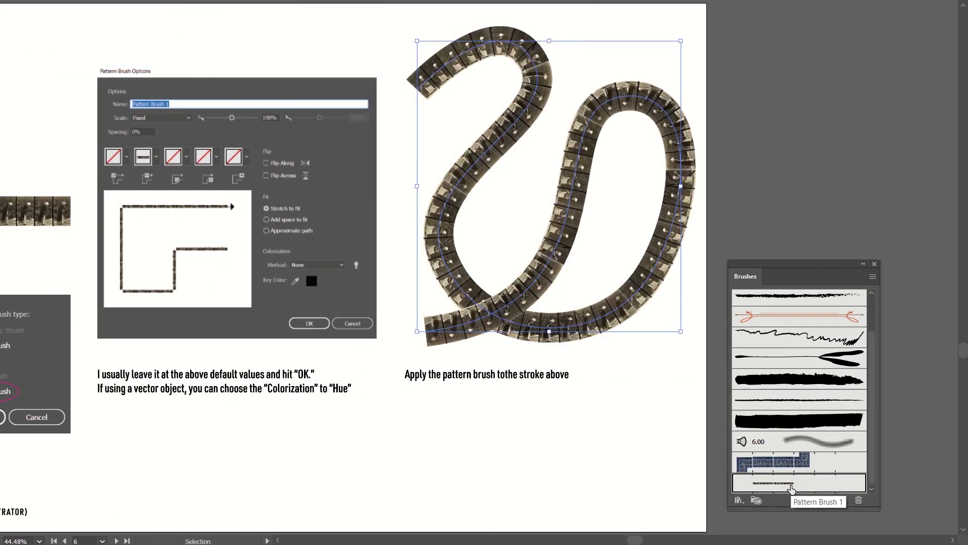
pyautogui.click(439, 107)
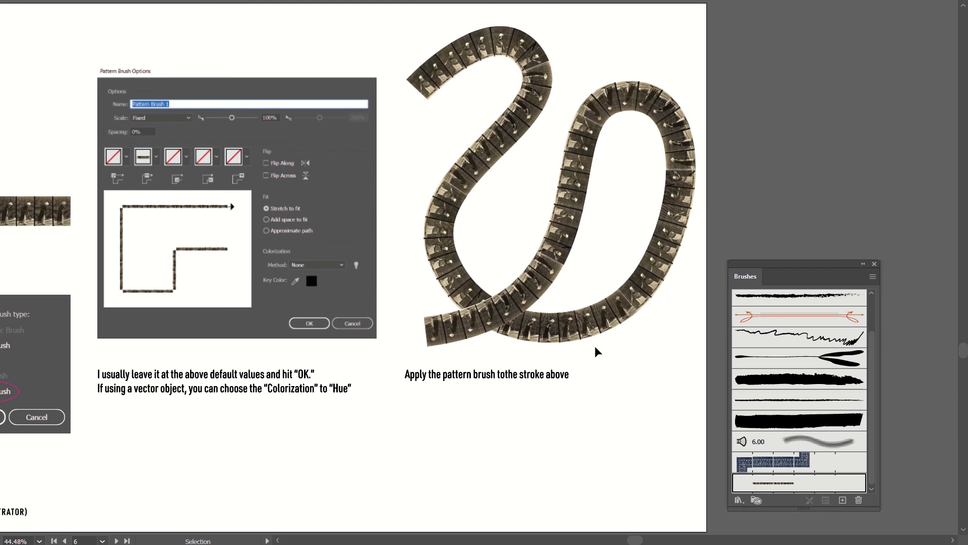
# Open the Borders_Geometric brush library and enlarge it beside the looping curve so more brushes show
pyautogui.click(670, 271)
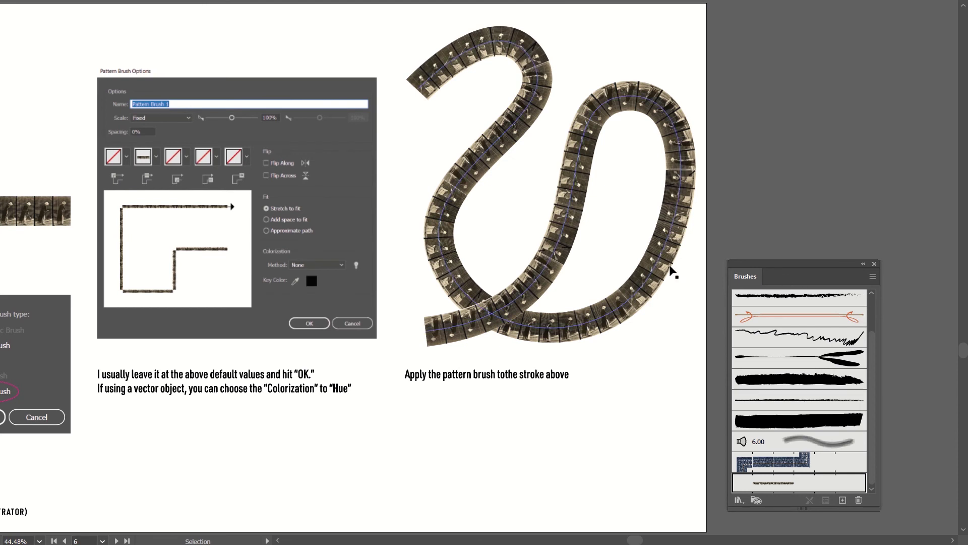
pyautogui.click(768, 343)
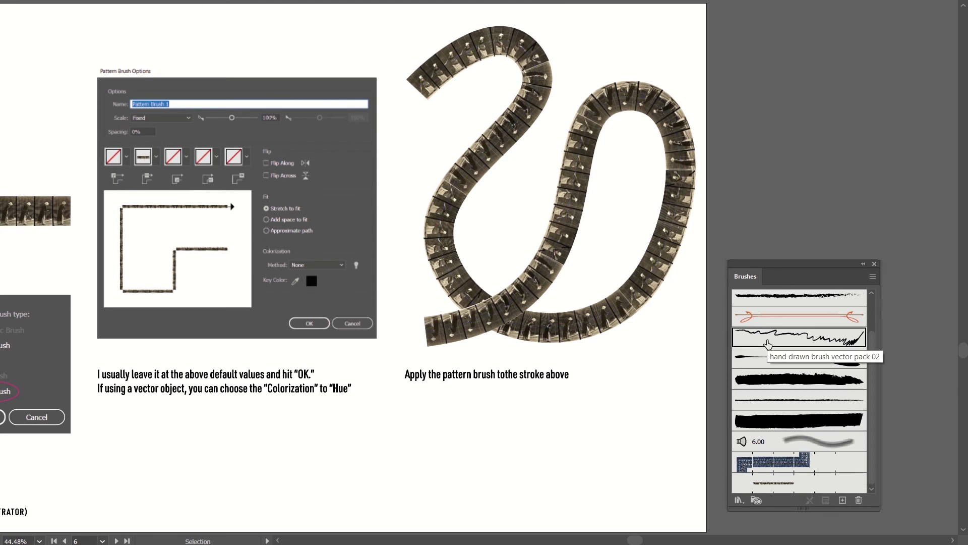
pyautogui.click(873, 276)
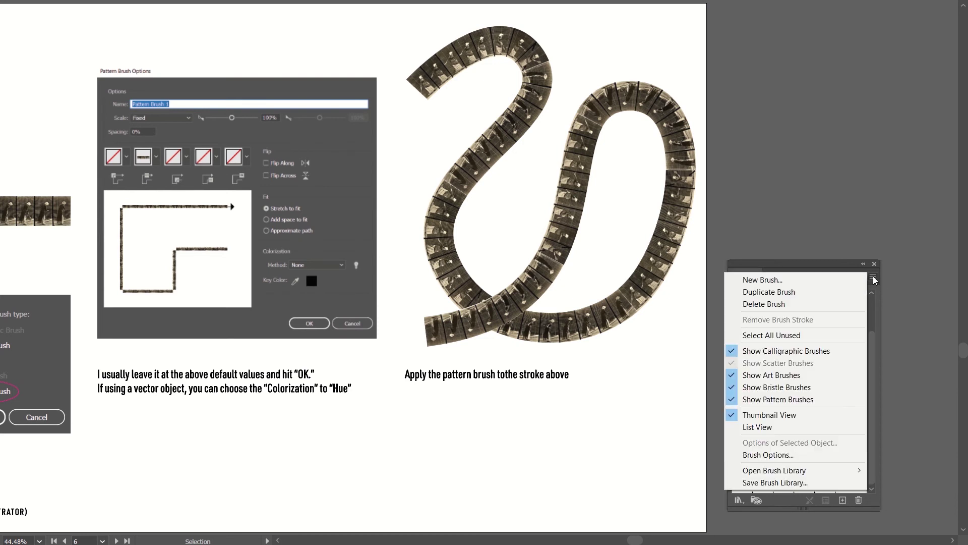
pyautogui.moveTo(769, 472)
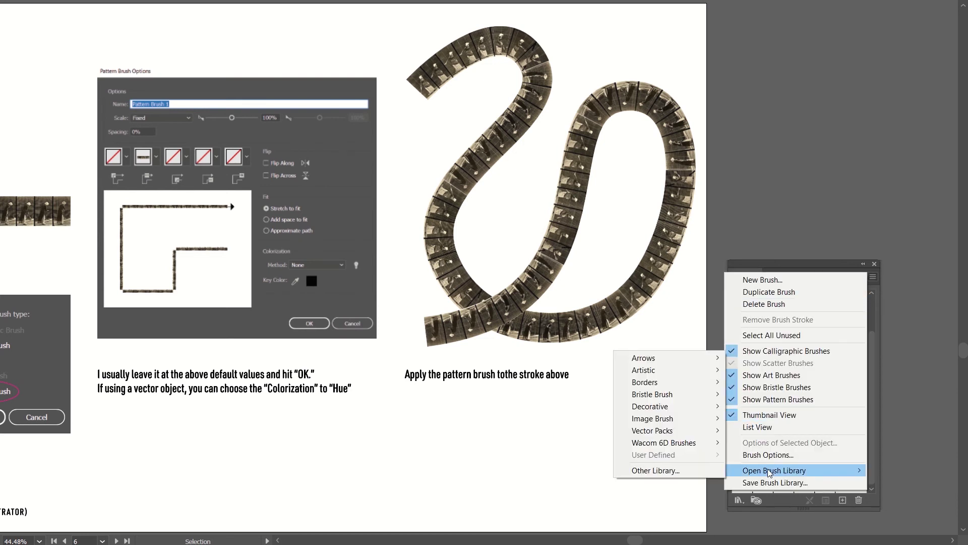
pyautogui.moveTo(701, 387)
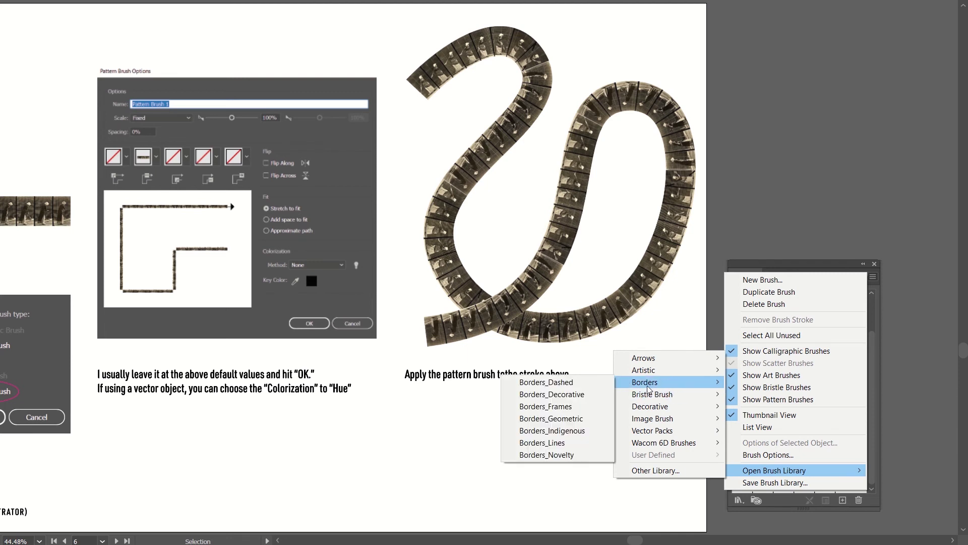
pyautogui.moveTo(634, 382)
pyautogui.click(577, 419)
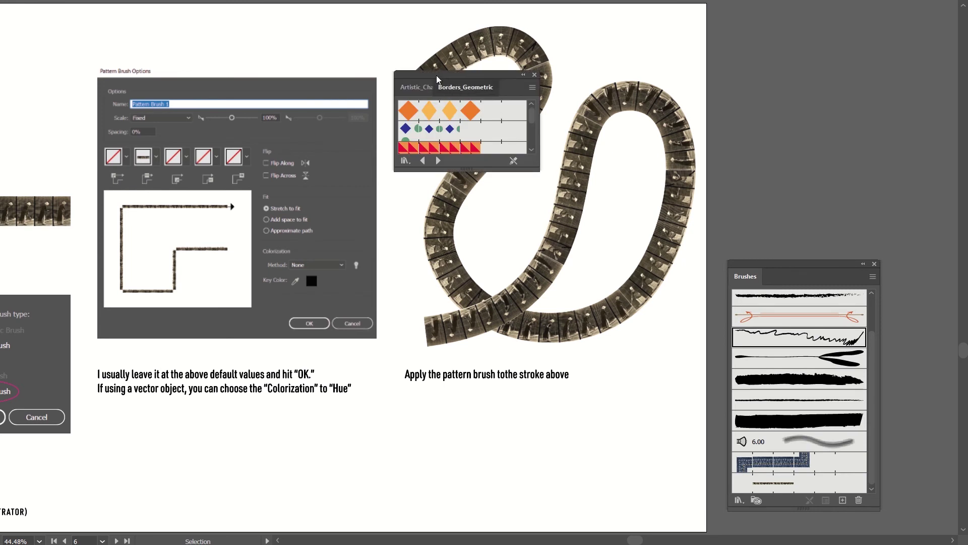
pyautogui.moveTo(424, 75); pyautogui.dragTo(207, 1)
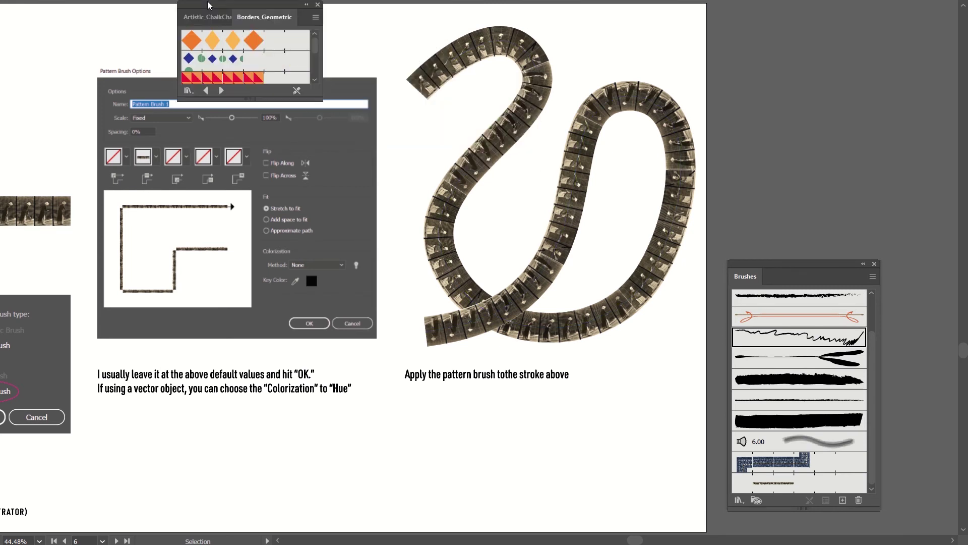
pyautogui.moveTo(315, 100); pyautogui.dragTo(339, 288)
pyautogui.moveTo(277, 10); pyautogui.dragTo(289, 50)
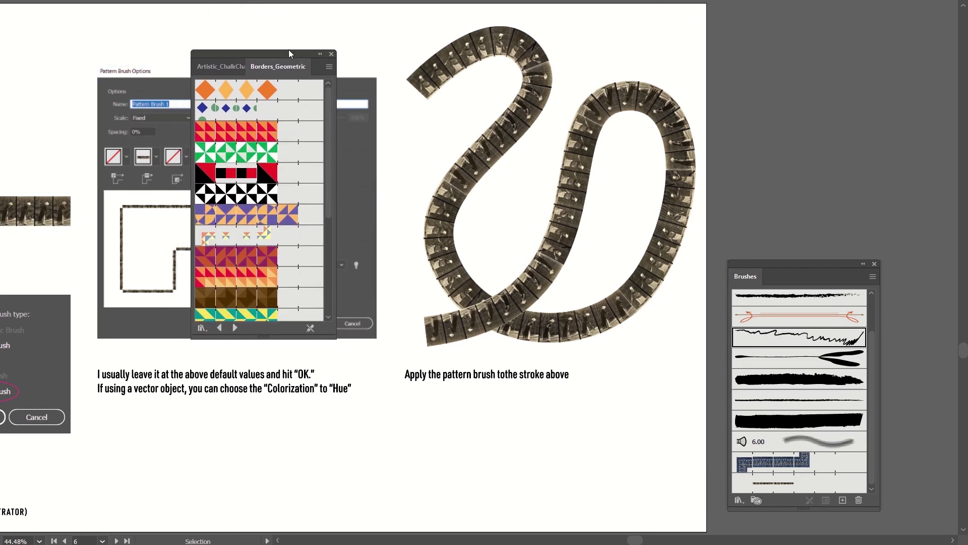
# Try the purple and orange triangle border brush on the looping curve
pyautogui.moveTo(453, 25); pyautogui.dragTo(502, 83)
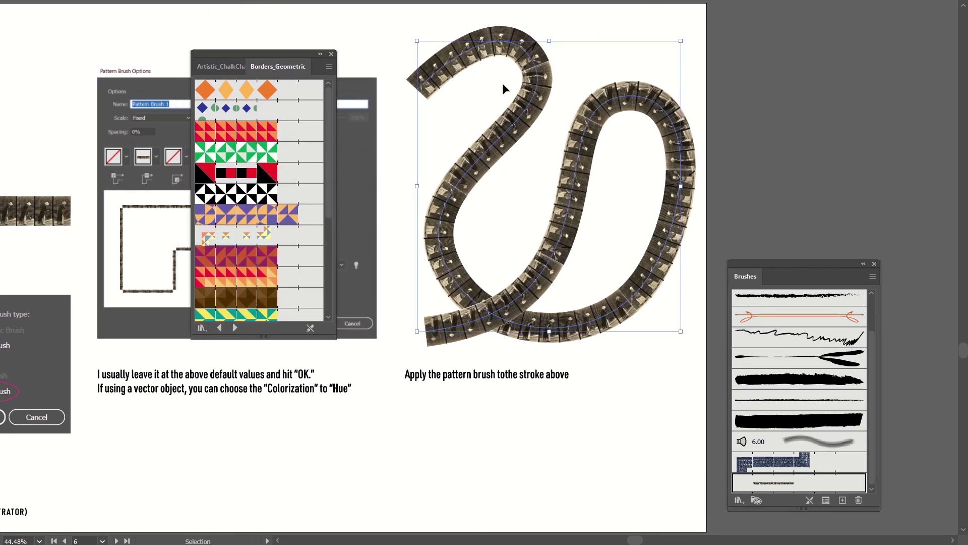
pyautogui.click(258, 254)
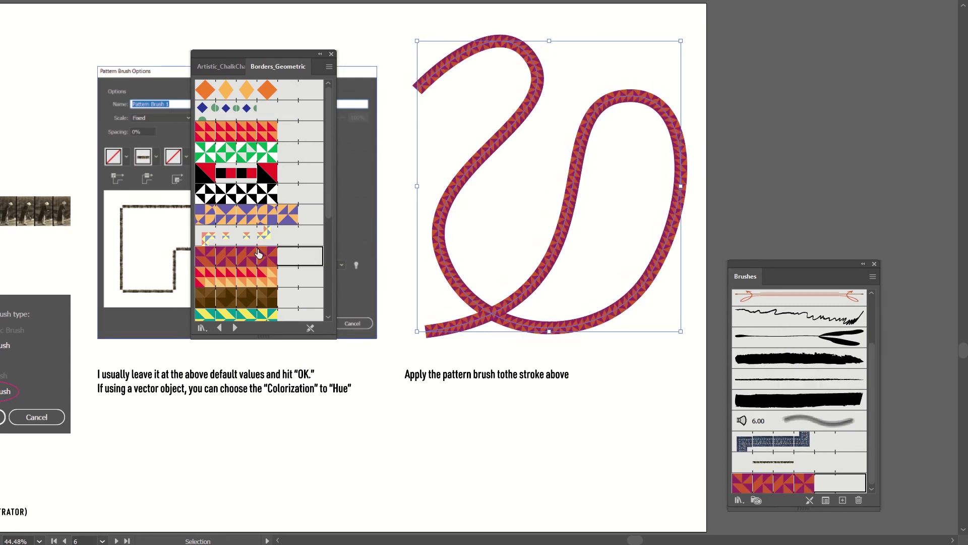
pyautogui.click(546, 413)
# Apply the black and white triangle border brush to the looping curve
pyautogui.moveTo(523, 200); pyautogui.dragTo(586, 256)
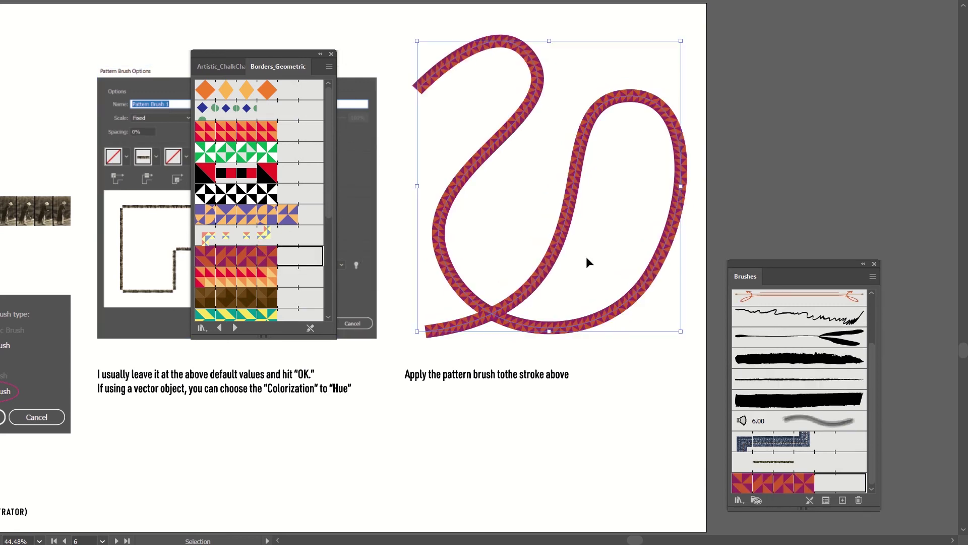
pyautogui.click(267, 200)
pyautogui.click(522, 204)
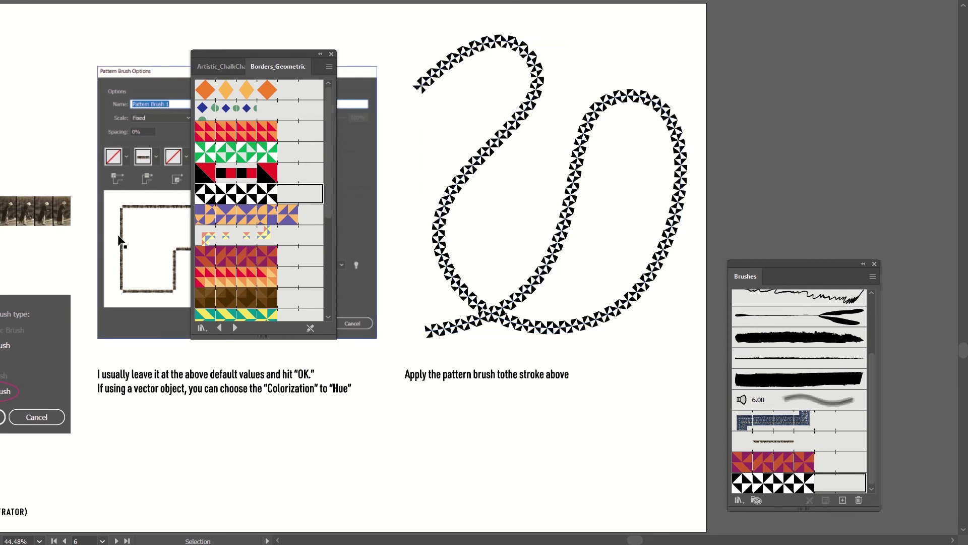
# Draw a wide rectangle in the empty space below the caption about applying the pattern brush
pyautogui.press('l')
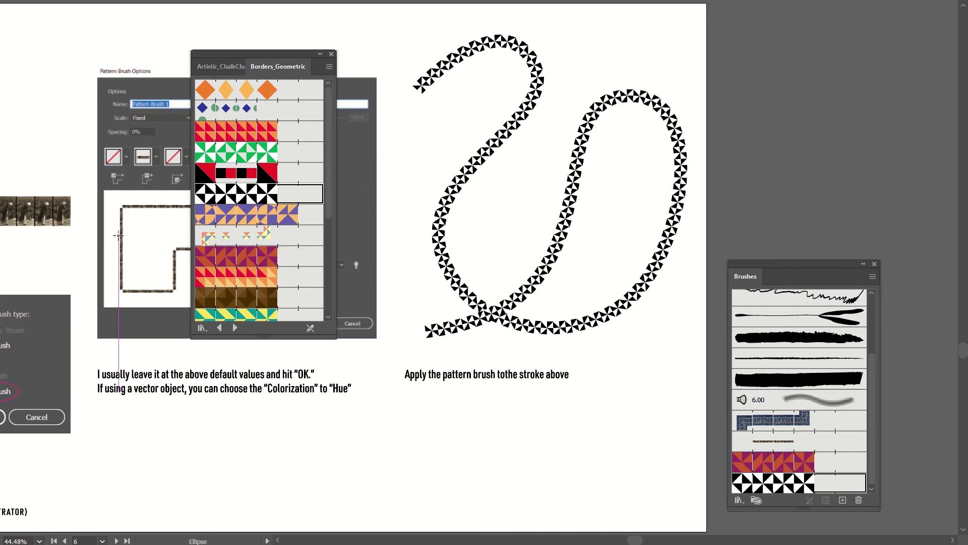
pyautogui.hotkey('shift', 's')
pyautogui.moveTo(1, 90)
pyautogui.moveTo(13, 89); pyautogui.dragTo(40, 95)
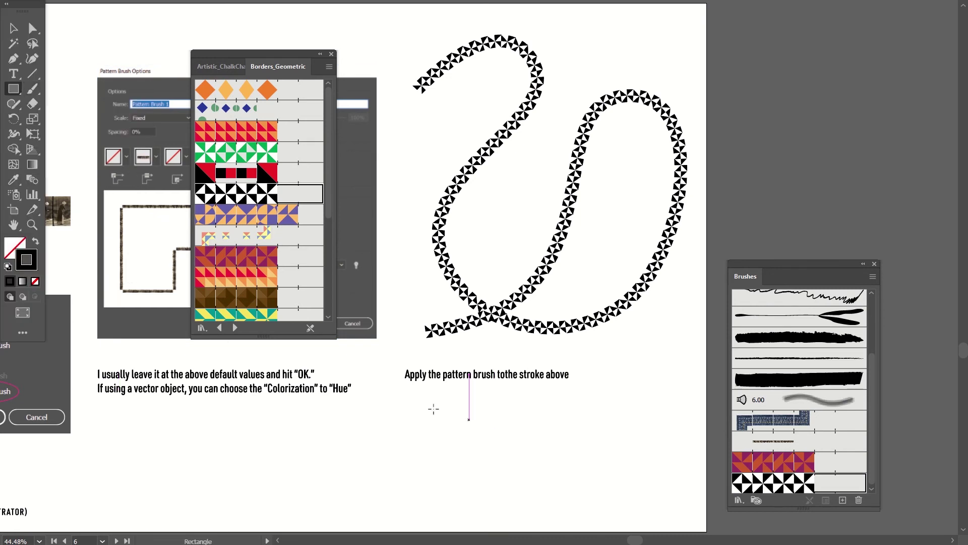
pyautogui.moveTo(421, 406)
pyautogui.mouseDown()
pyautogui.moveTo(588, 488)
pyautogui.moveTo(645, 496)
pyautogui.mouseUp()
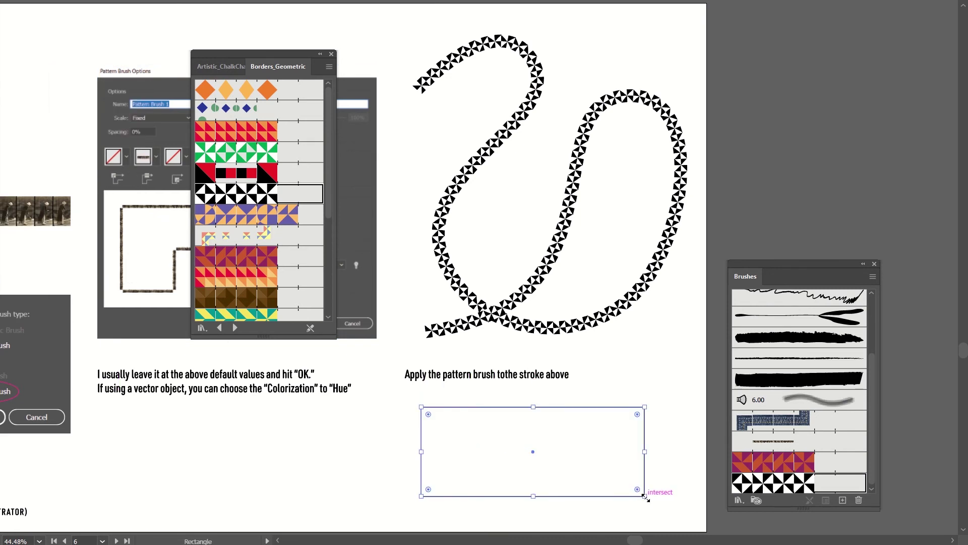
# Try the red and black geometric border brush with corner tiles on the rectangle
pyautogui.click(223, 181)
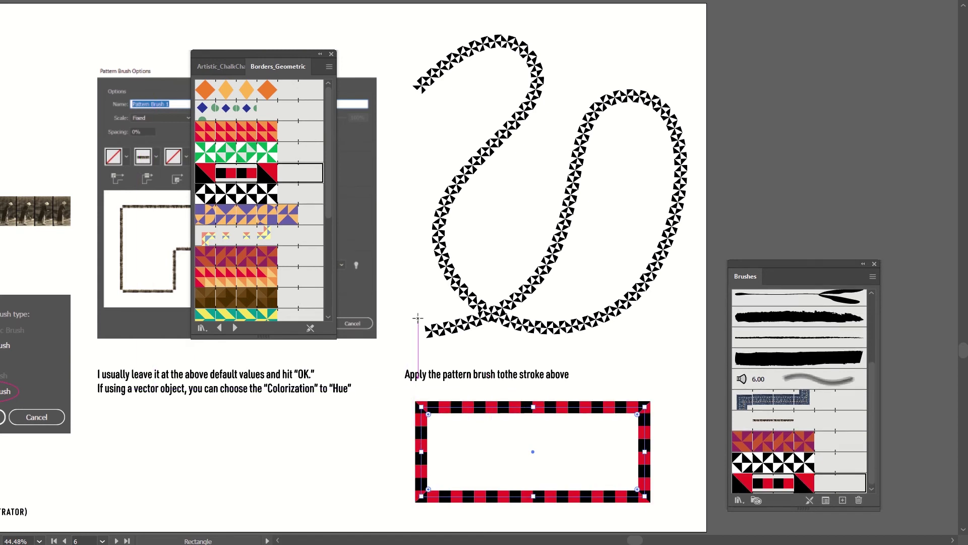
pyautogui.press('v')
pyautogui.click(385, 449)
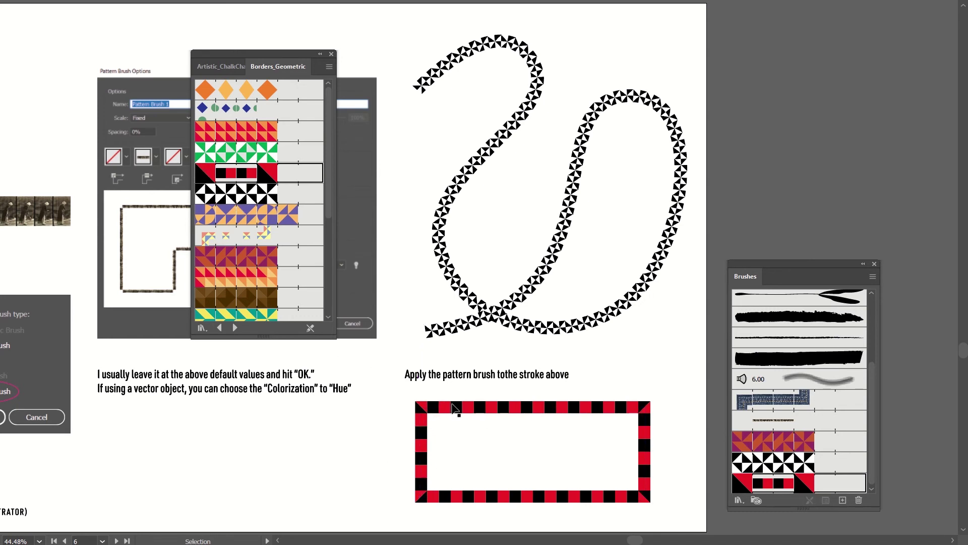
# Apply the pastel triangle border brush to the rectangle and inspect its corner tiles up close
pyautogui.moveTo(379, 429); pyautogui.dragTo(467, 472)
pyautogui.click(239, 245)
pyautogui.click(365, 434)
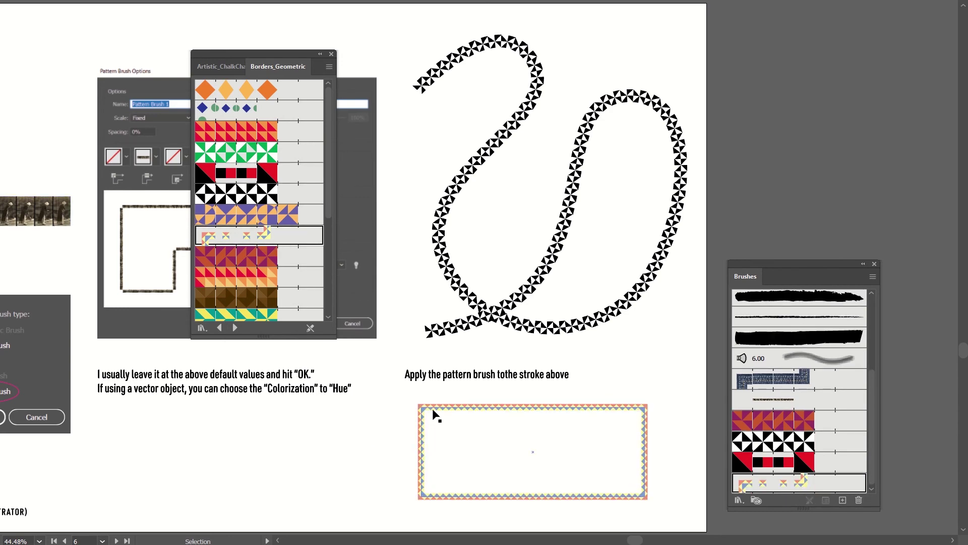
pyautogui.hotkey('ctrl', '=')
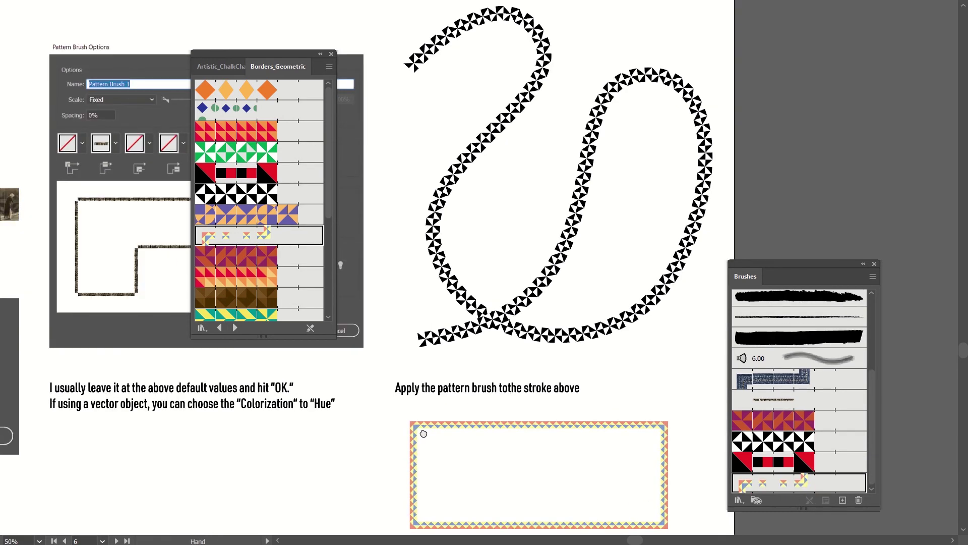
pyautogui.moveTo(423, 434); pyautogui.dragTo(384, 380)
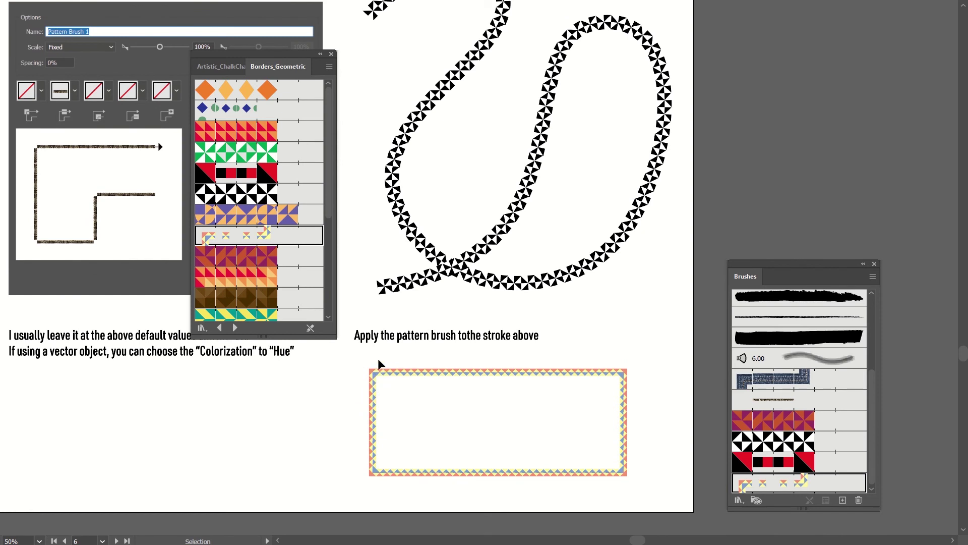
pyautogui.click(384, 379)
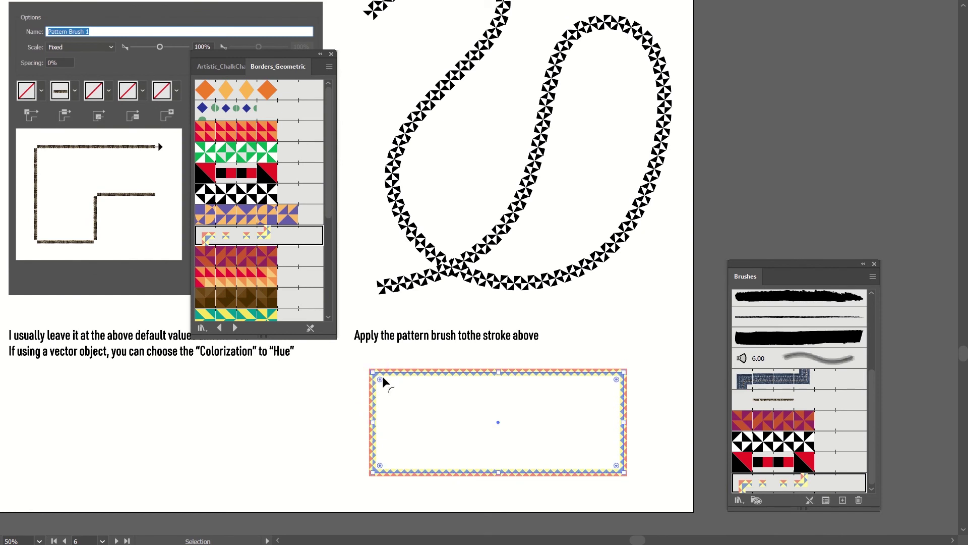
pyautogui.click(339, 396)
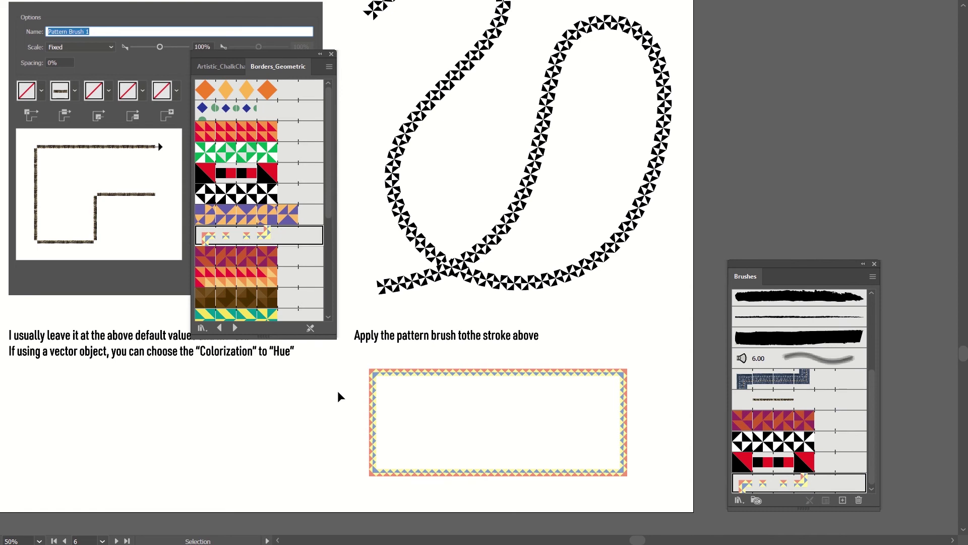
# Fill the yellow torso of the figure on the Put it all together page with the multicoloured leaf pattern swatch
pyautogui.click(398, 436)
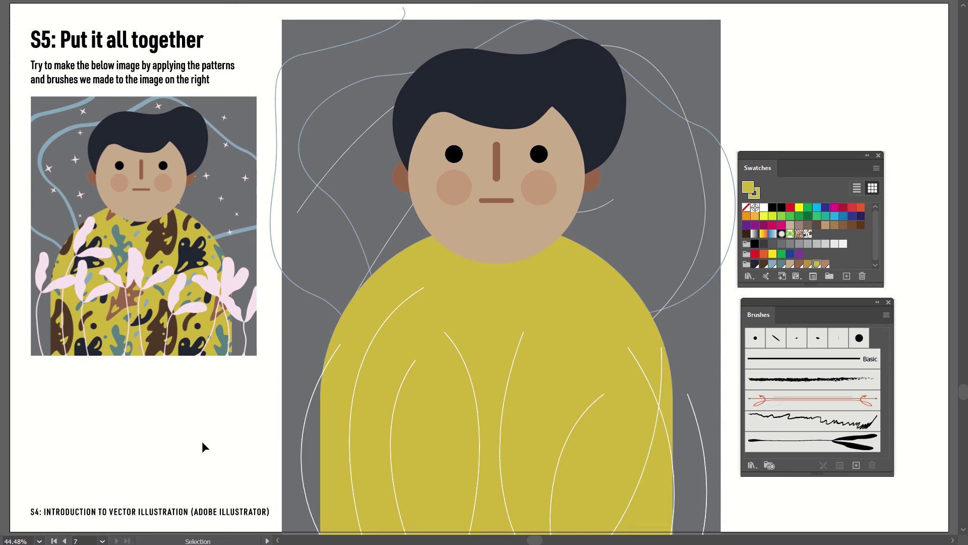
pyautogui.click(551, 303)
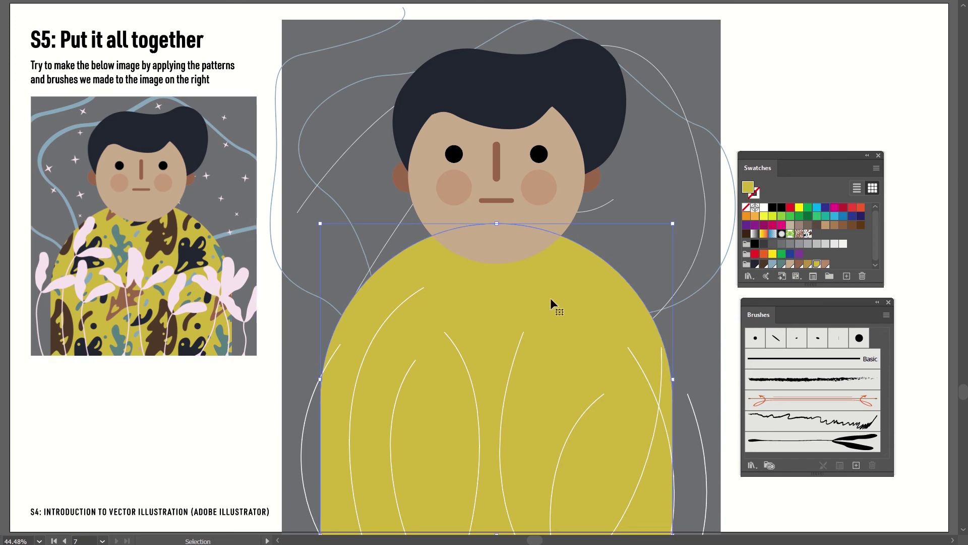
pyautogui.click(808, 233)
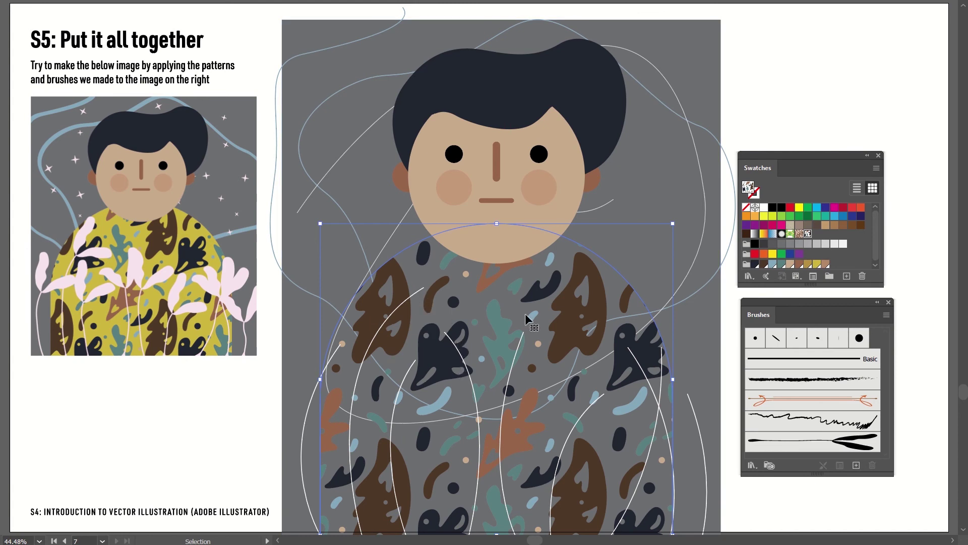
pyautogui.click(216, 407)
pyautogui.click(581, 279)
pyautogui.press('a')
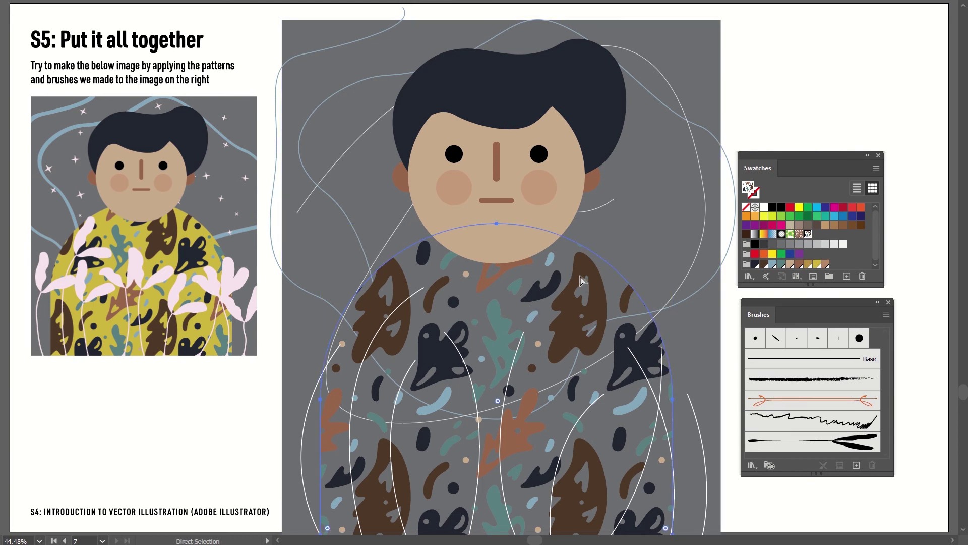
pyautogui.press('v')
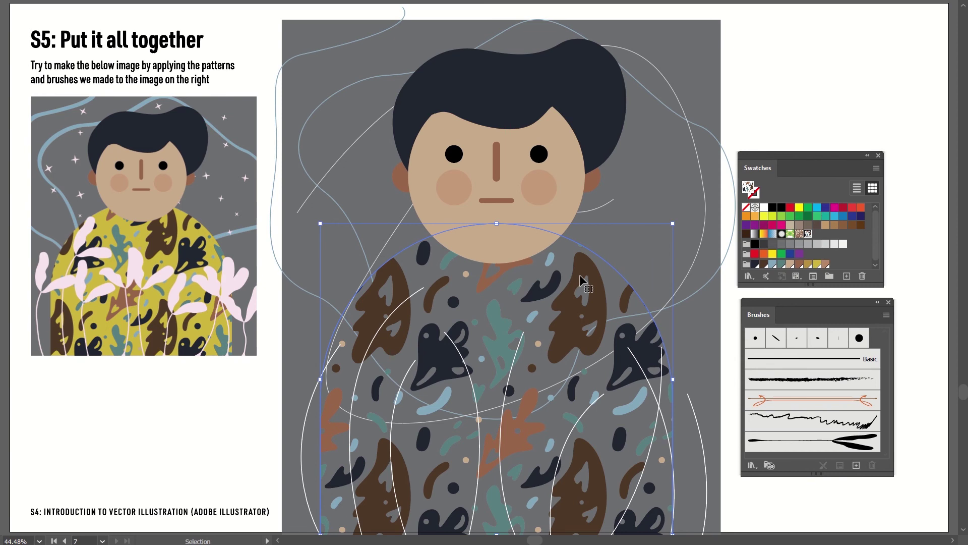
pyautogui.press('a')
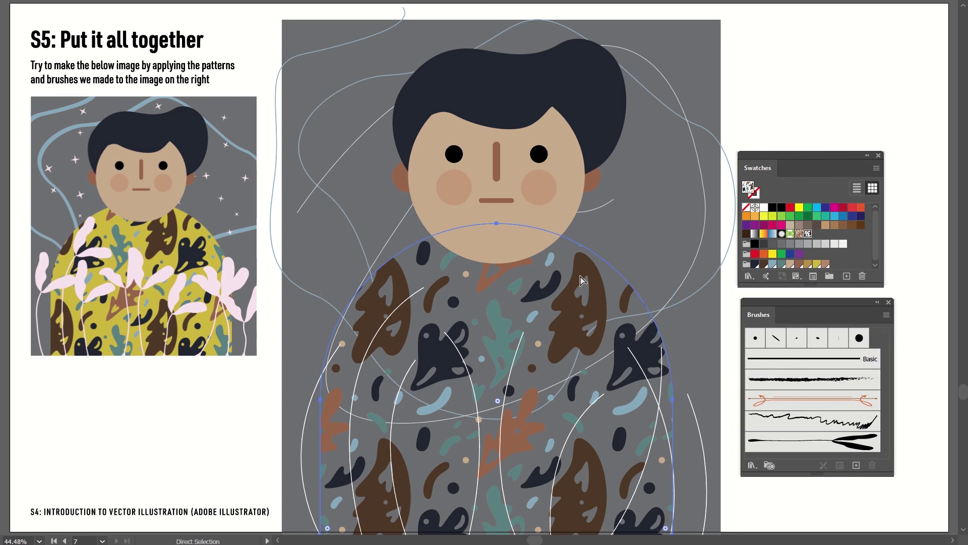
pyautogui.press('v')
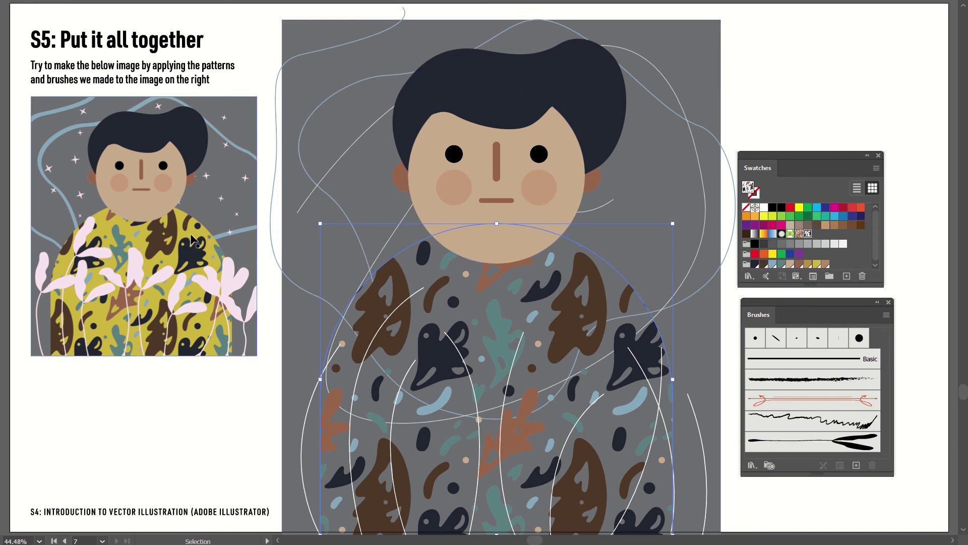
# Place a solid yellow copy of the torso behind the patterned one and send the grey background rectangle to the back
pyautogui.click(817, 263)
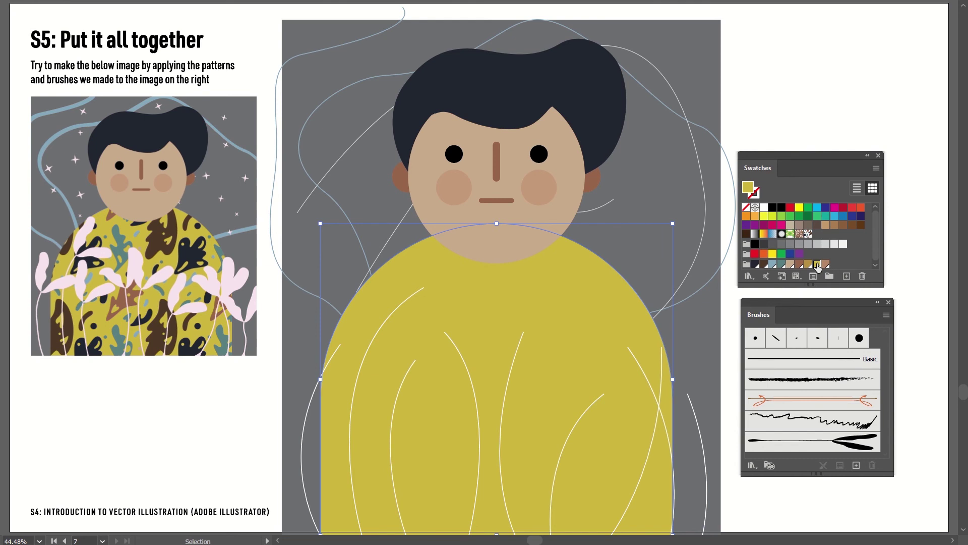
pyautogui.click(817, 265)
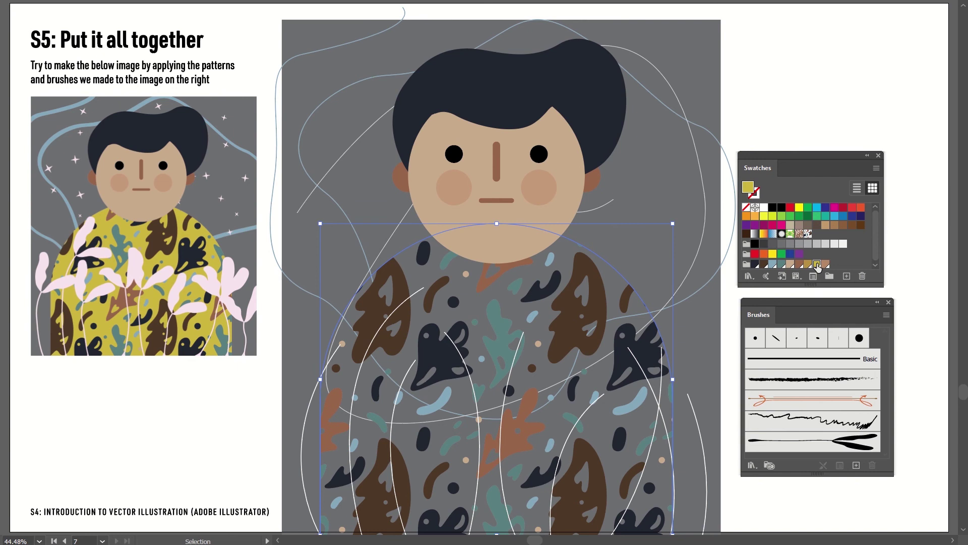
pyautogui.click(337, 65)
pyautogui.hotkey('ctrl', 'shift', '[')
pyautogui.click(786, 44)
pyautogui.click(718, 53)
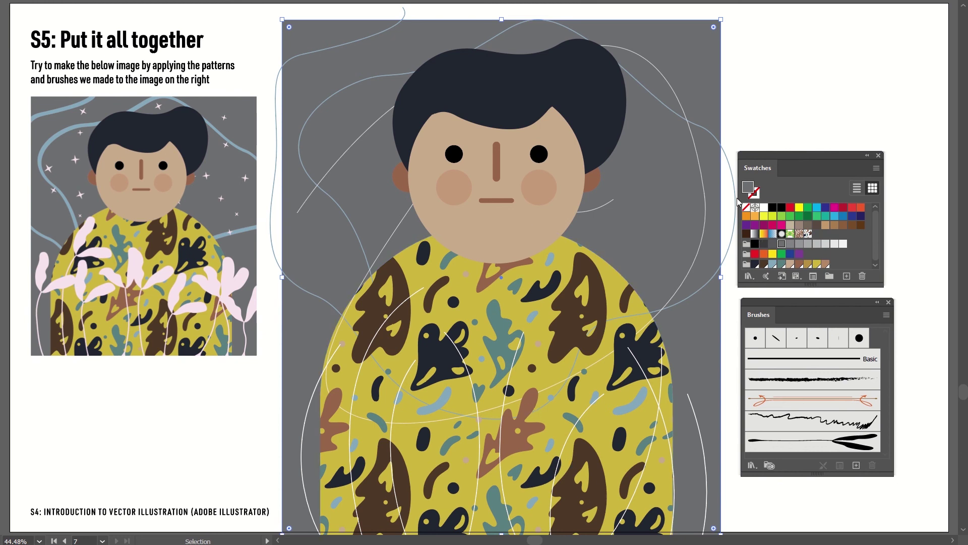
pyautogui.click(803, 94)
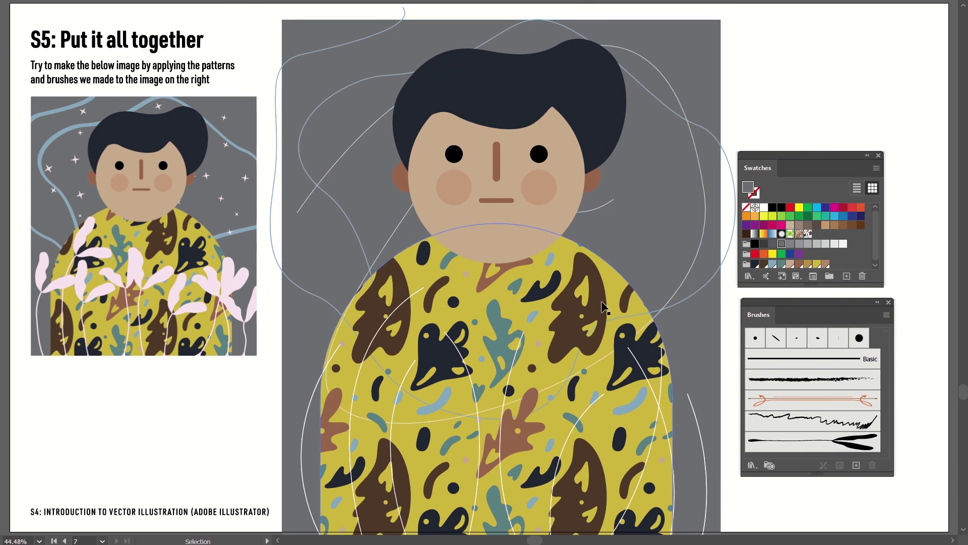
pyautogui.click(604, 306)
pyautogui.click(809, 89)
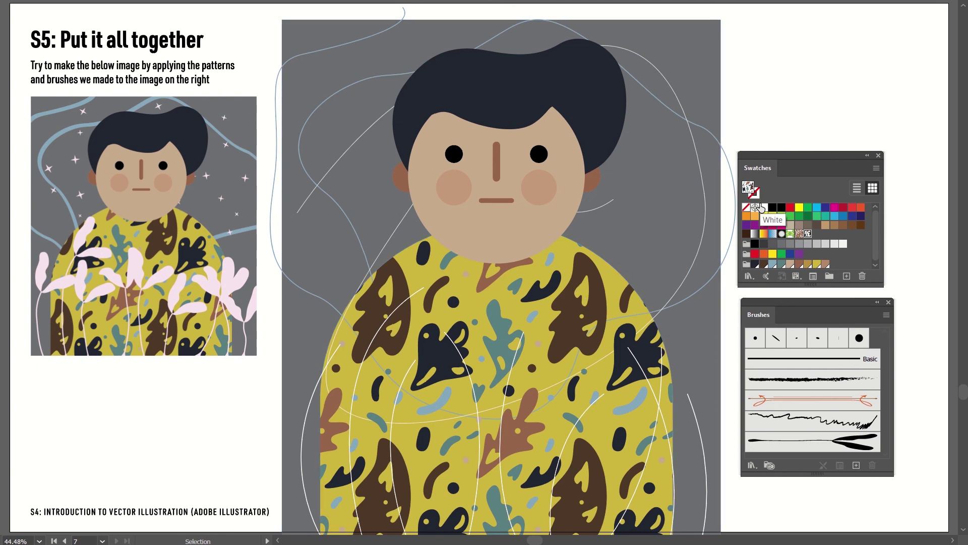
# Apply the slanted 15 pt. Round calligraphic brush to the blue wavy line around the figure
pyautogui.click(676, 97)
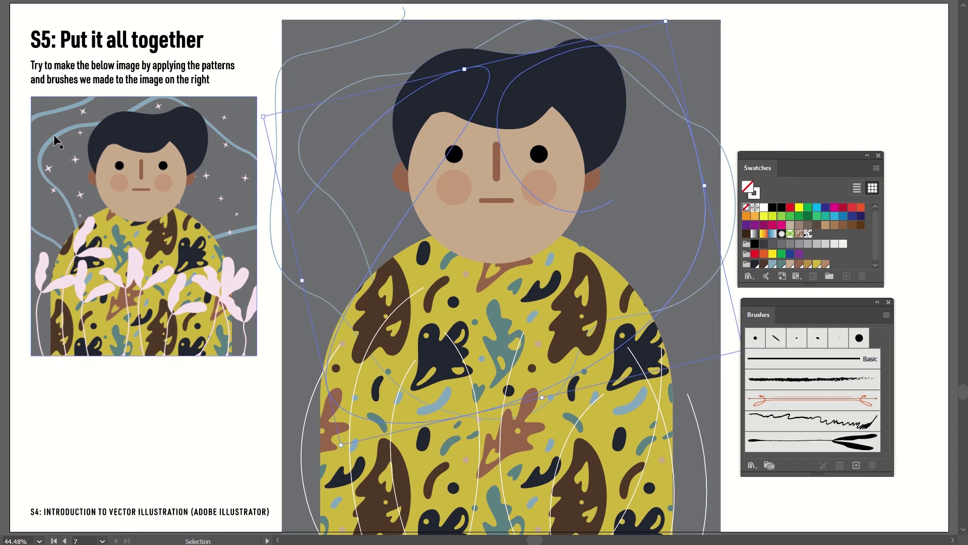
pyautogui.click(497, 37)
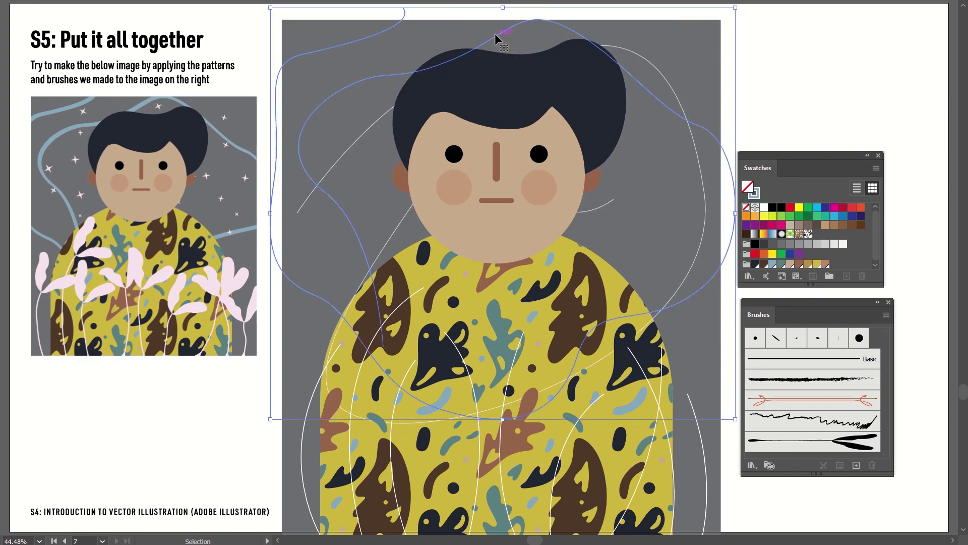
pyautogui.click(774, 342)
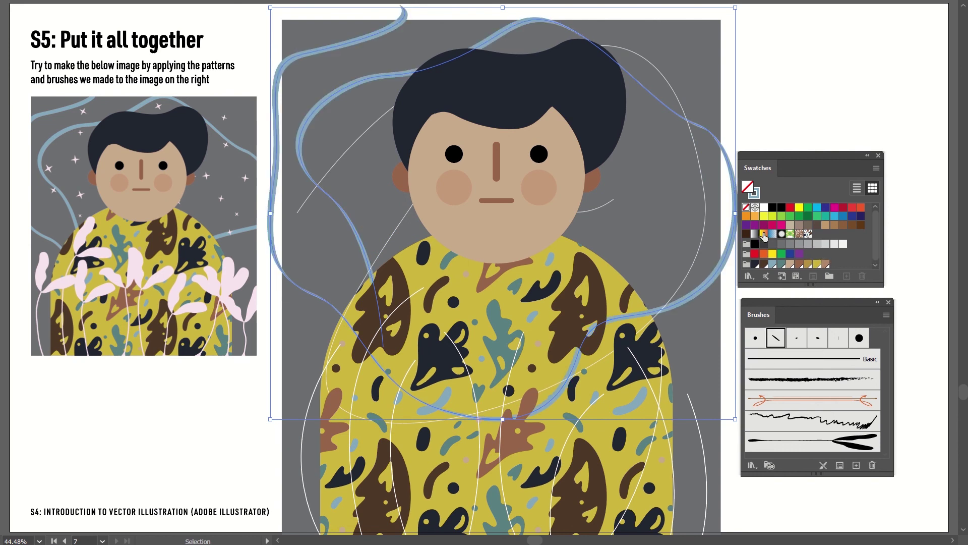
pyautogui.click(777, 105)
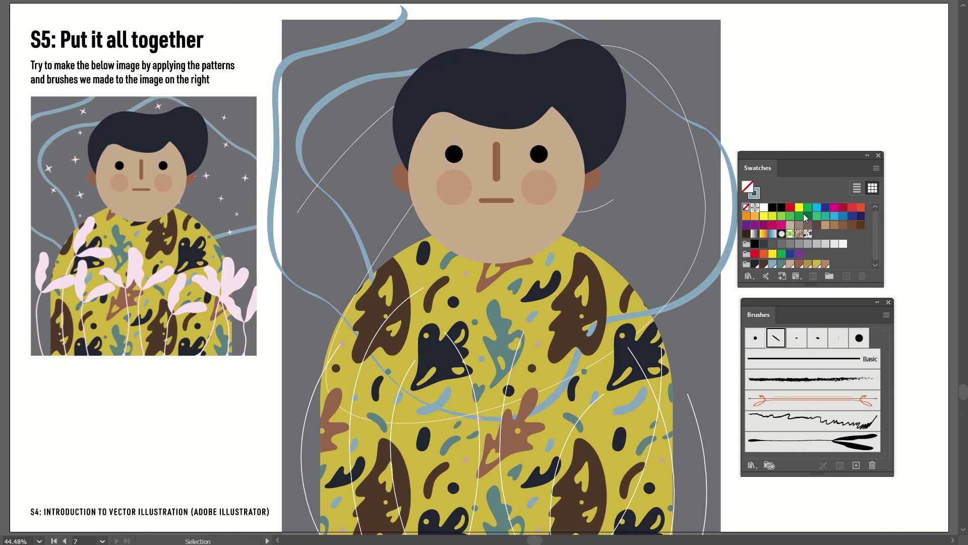
# Set the 15 pt. Round calligraphic brush's roundness to 45% and apply the change to the existing strokes
pyautogui.doubleClick(777, 338)
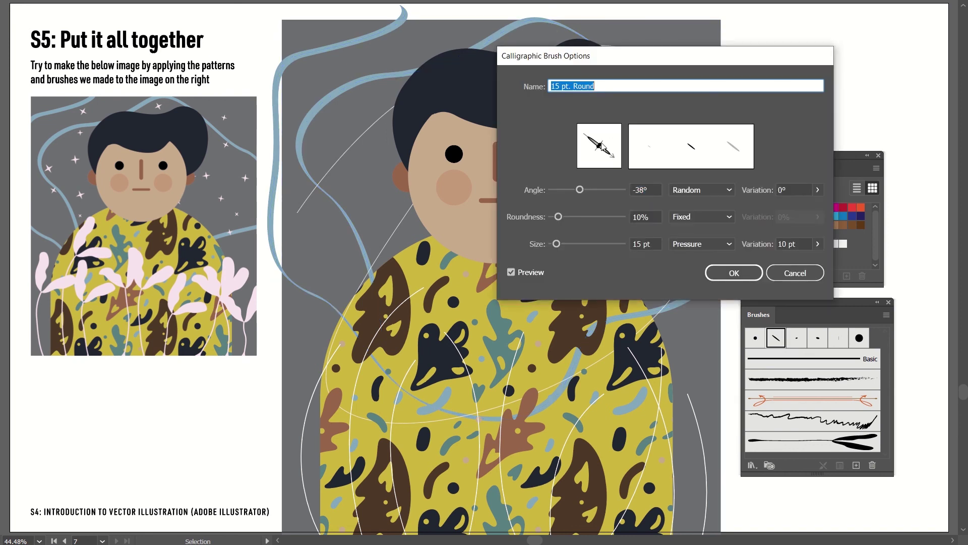
pyautogui.click(561, 217)
pyautogui.moveTo(564, 220); pyautogui.dragTo(576, 217)
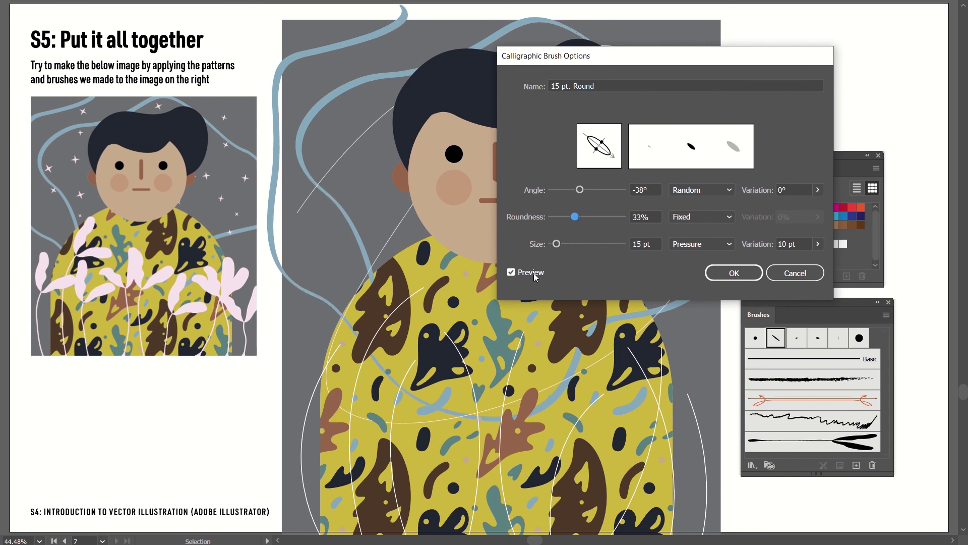
pyautogui.moveTo(579, 217); pyautogui.dragTo(586, 219)
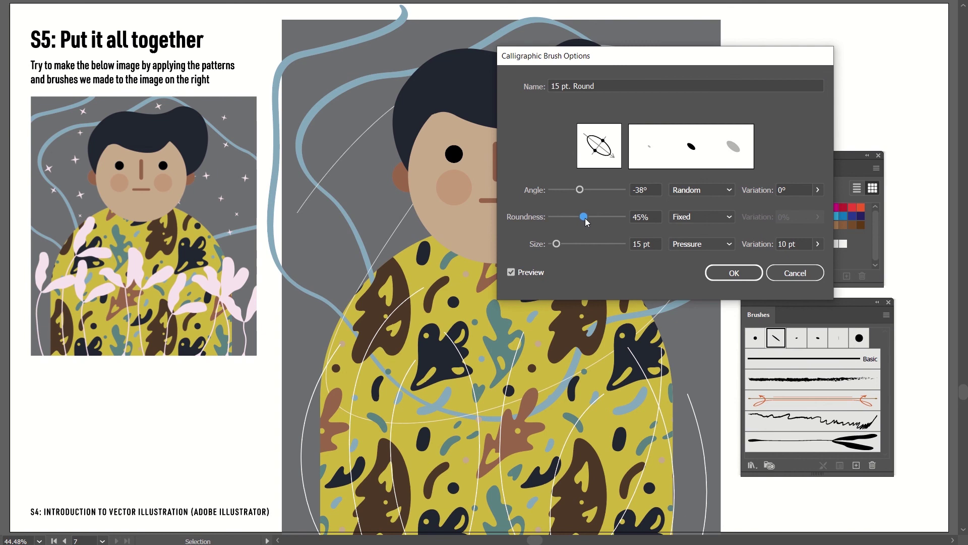
pyautogui.click(731, 271)
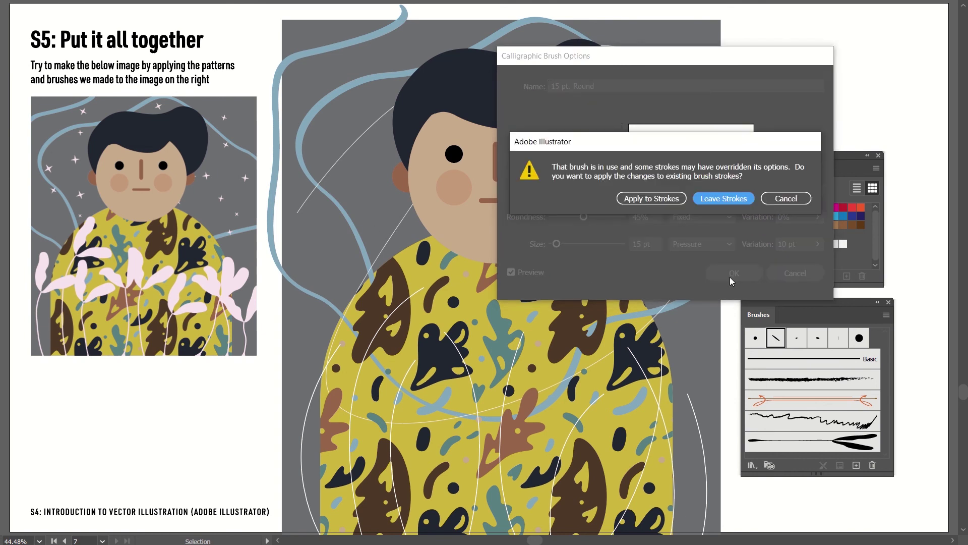
pyautogui.click(656, 199)
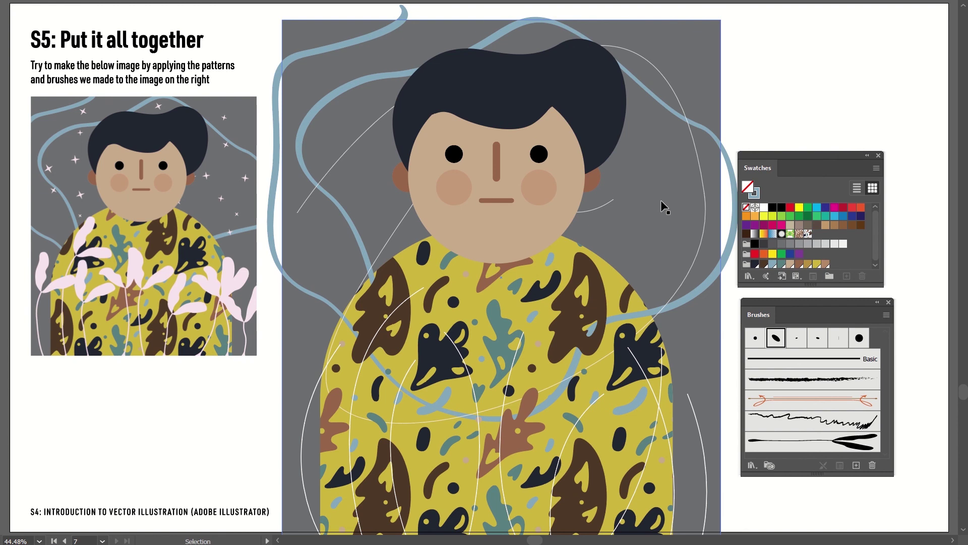
# Apply the star-shaped Scatter Brush 1 to the white looping line behind the figure, reapplying it to reshuffle the stars
pyautogui.click(596, 208)
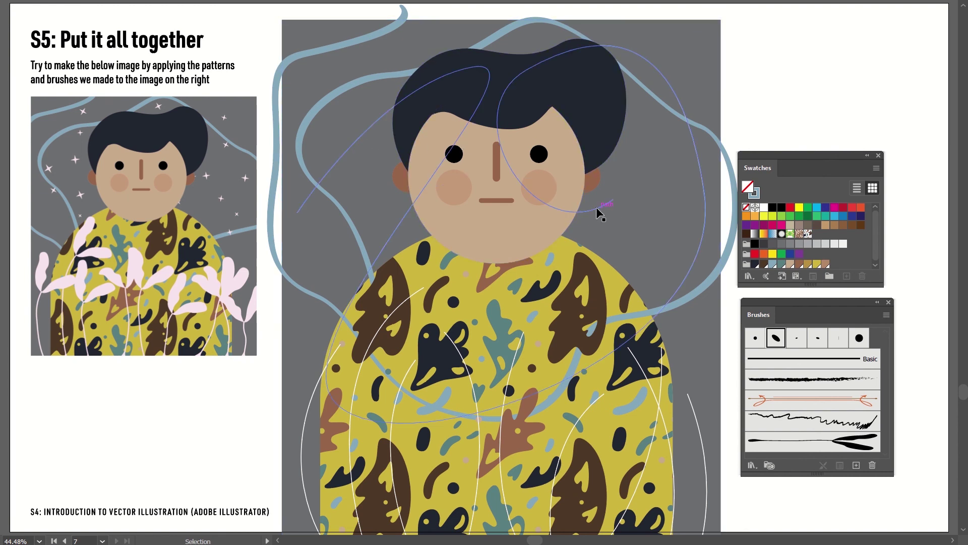
pyautogui.click(596, 207)
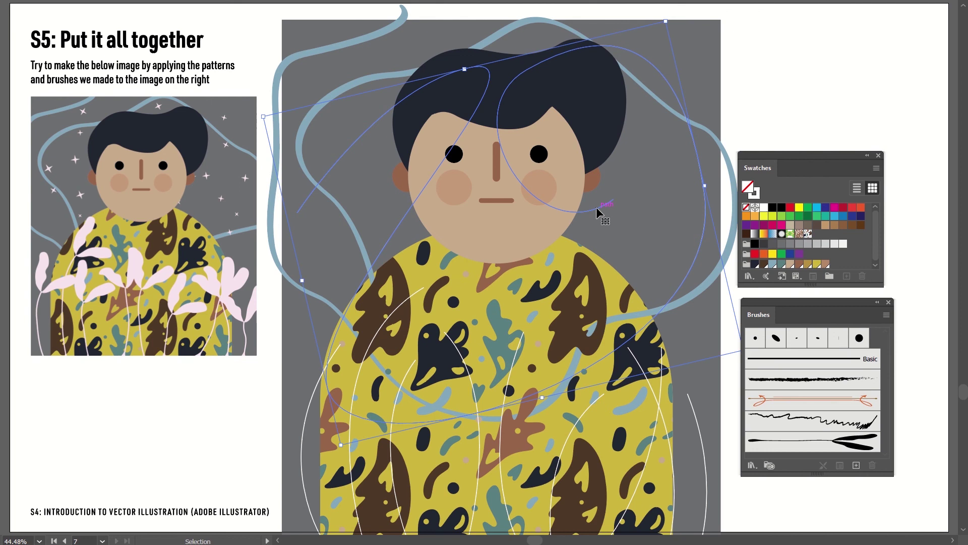
pyautogui.click(756, 194)
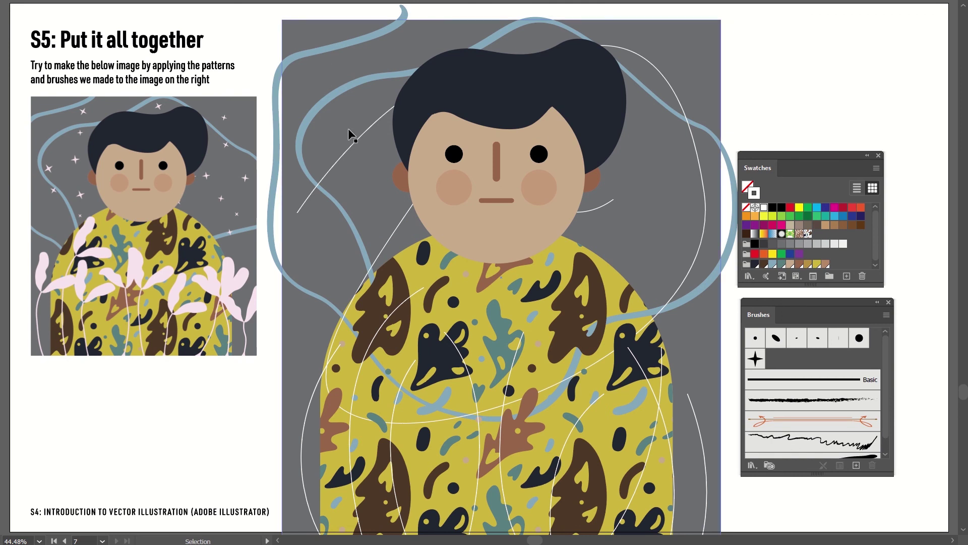
pyautogui.click(349, 147)
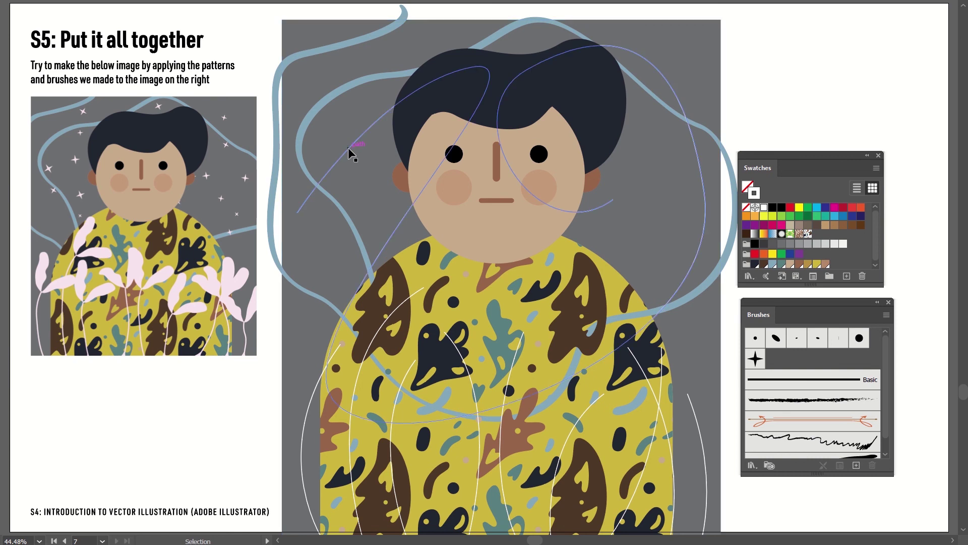
pyautogui.click(346, 150)
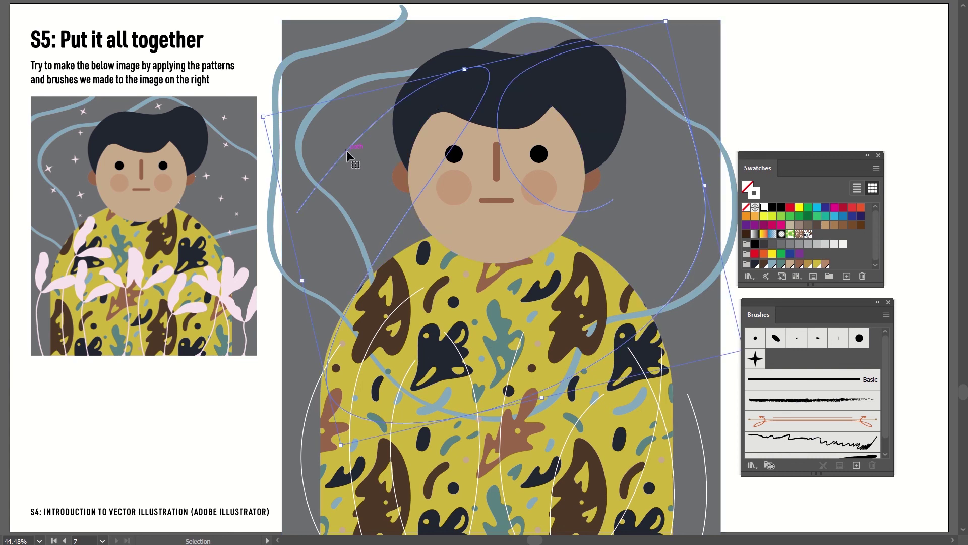
pyautogui.click(756, 358)
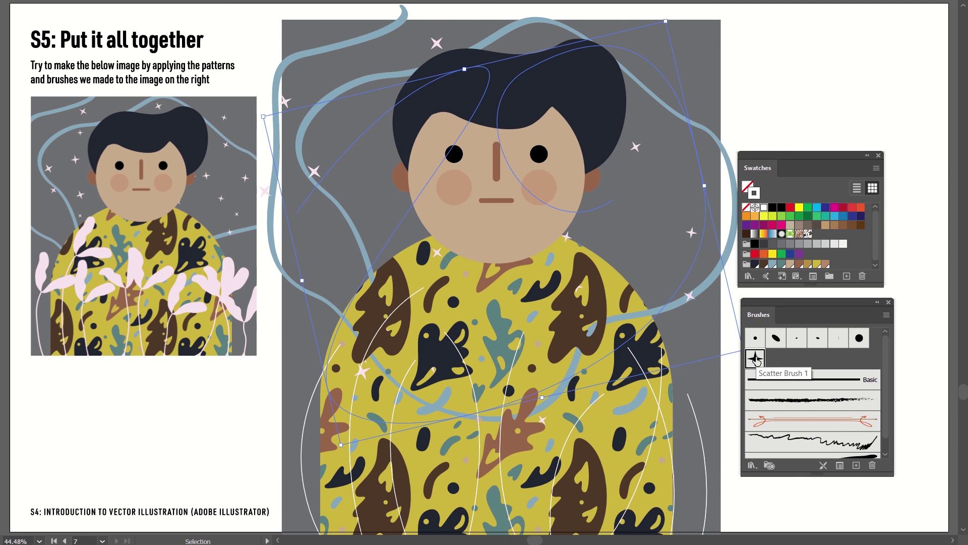
pyautogui.click(755, 359)
pyautogui.click(755, 359)
pyautogui.click(755, 358)
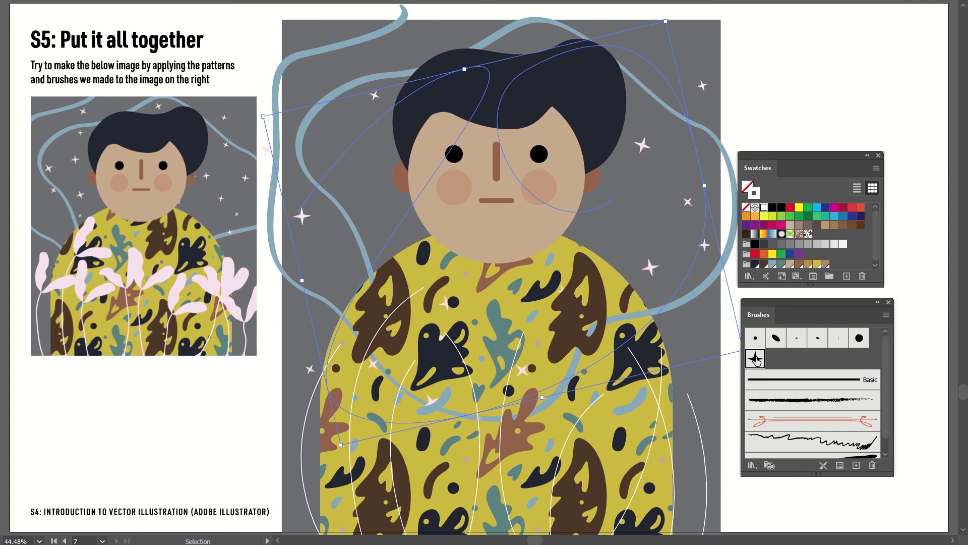
pyautogui.click(755, 359)
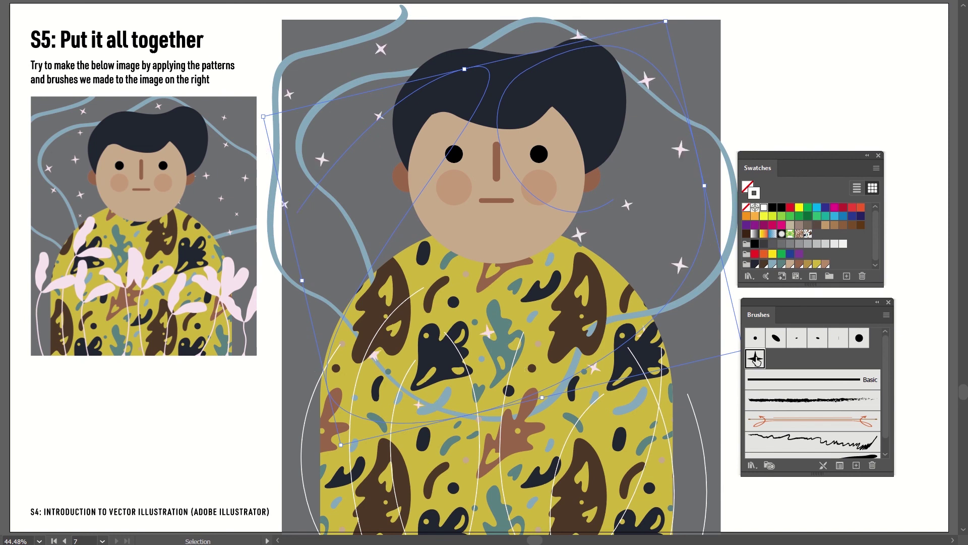
pyautogui.click(789, 100)
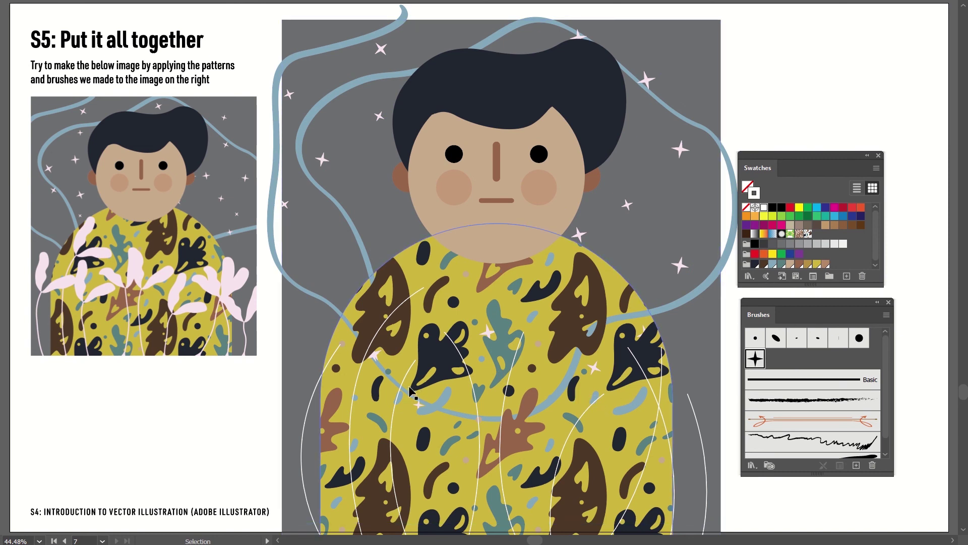
# Apply the sprout-shaped Art Brush 1 to the group of curved white stem lines over the torso
pyautogui.click(351, 396)
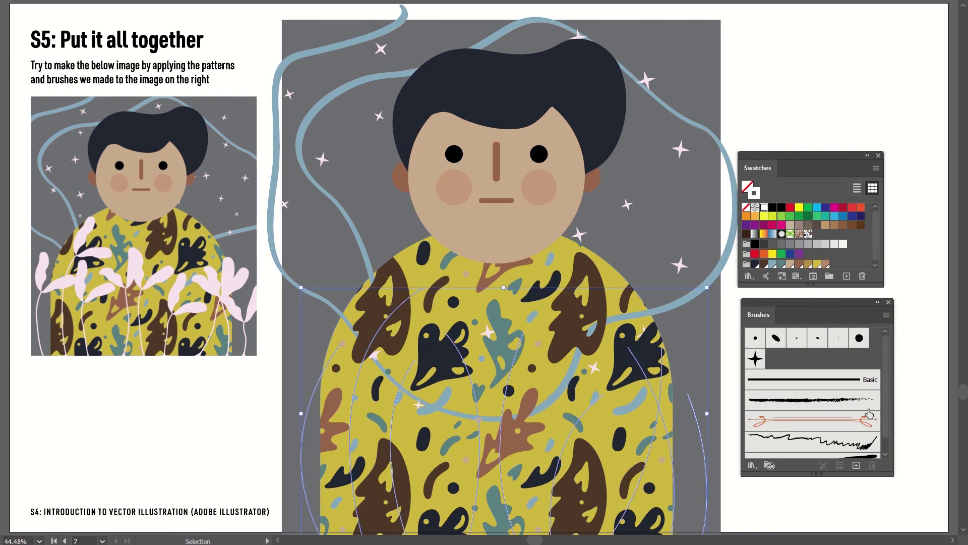
pyautogui.scroll(-1, 869, 414)
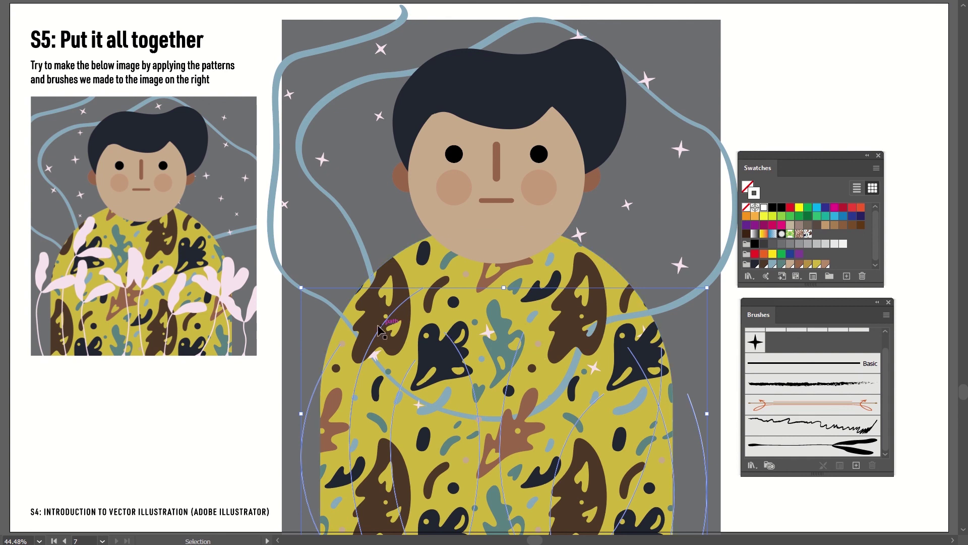
pyautogui.click(775, 448)
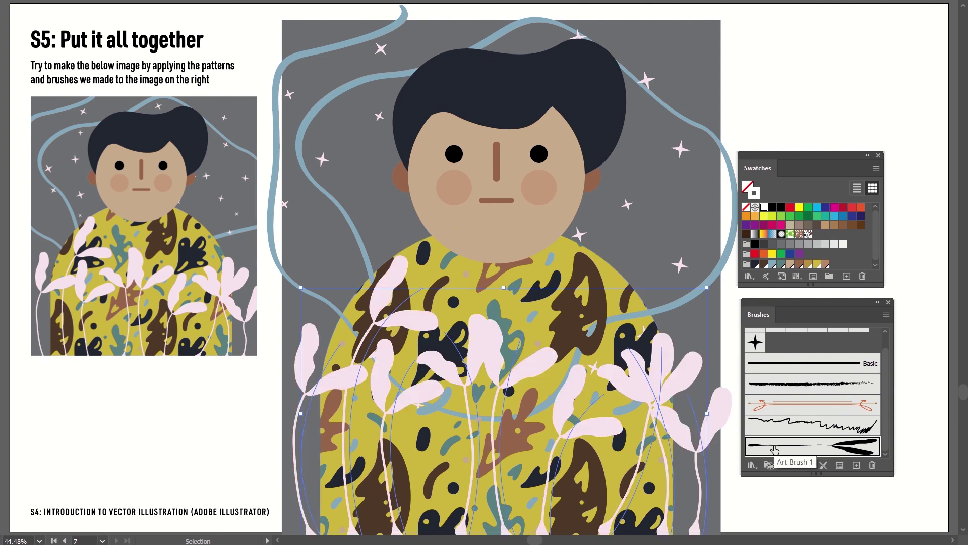
pyautogui.click(761, 504)
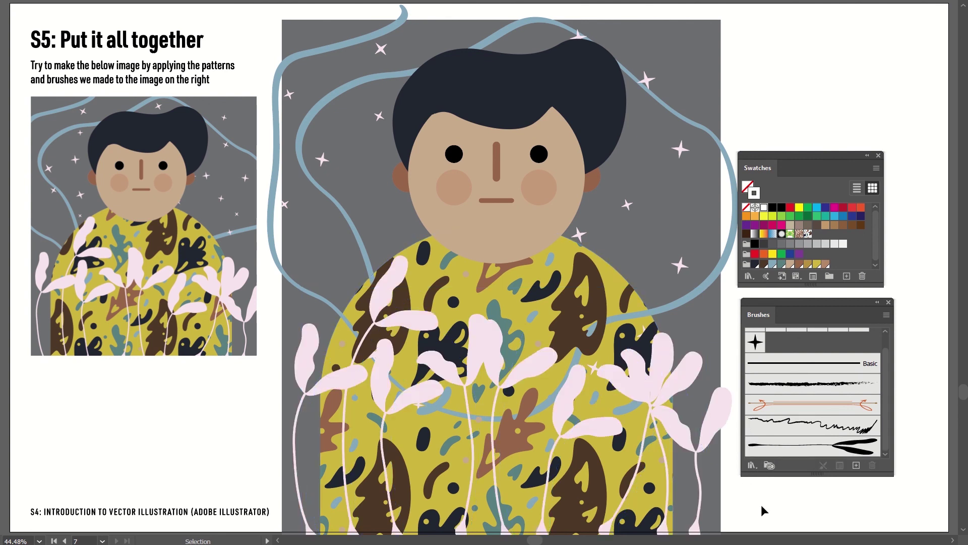
pyautogui.scroll(-2, 665, 450)
pyautogui.scroll(2, 664, 450)
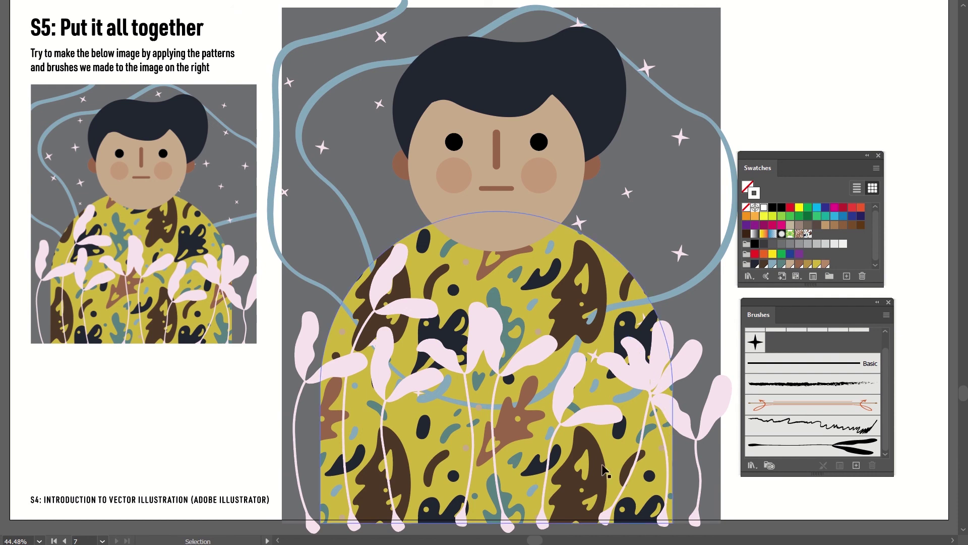
# Duplicate the gray background rectangle in place and bring the copy in front of all the portrait artwork
pyautogui.click(669, 218)
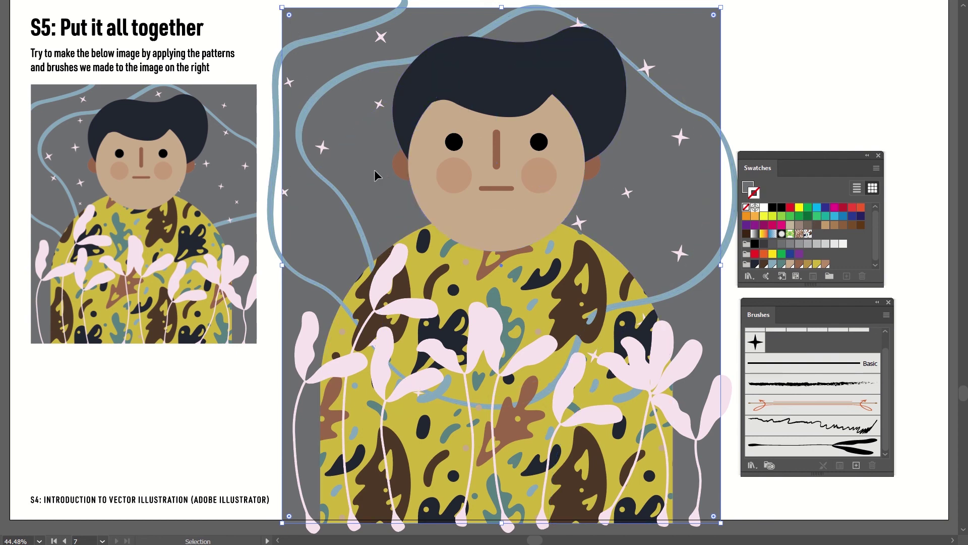
pyautogui.press('a')
pyautogui.click(790, 40)
pyautogui.hotkey('ctrl', 'f')
pyautogui.press('v')
pyautogui.click(790, 41)
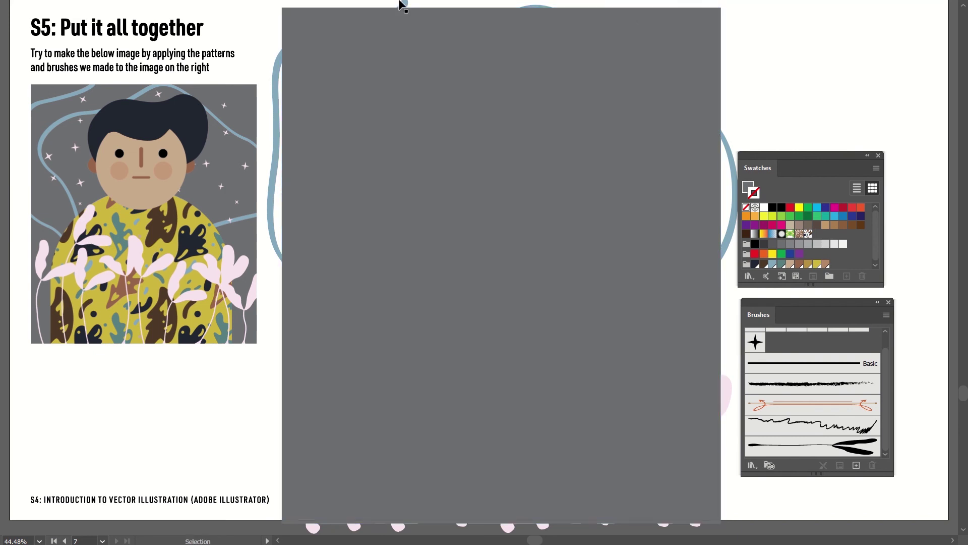
# Make a clipping mask from the front gray rectangle and all the portrait artwork, trimming the lines and sprouts to the frame, and deselect
pyautogui.moveTo(264, 4); pyautogui.dragTo(731, 501)
pyautogui.press('a')
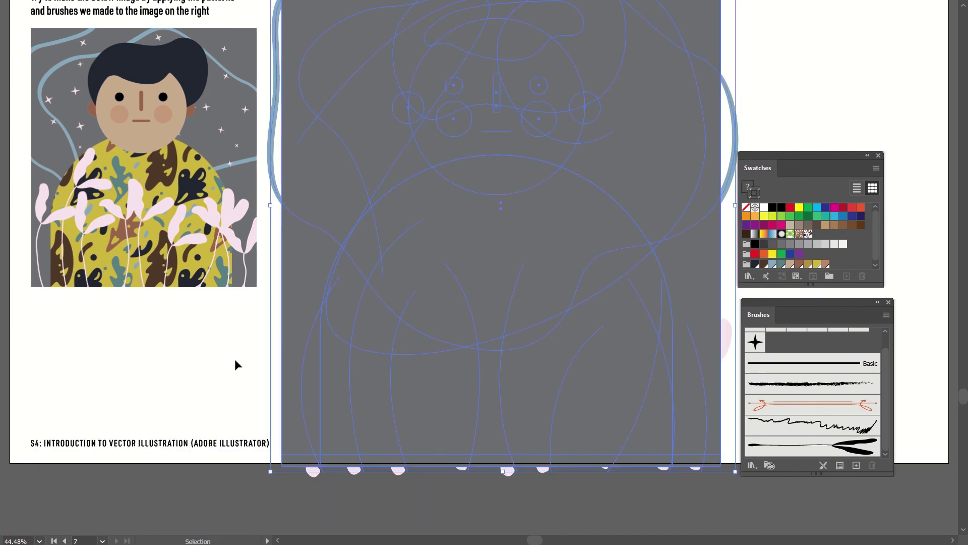
pyautogui.scroll(3, 235, 359)
pyautogui.scroll(-1, 238, 364)
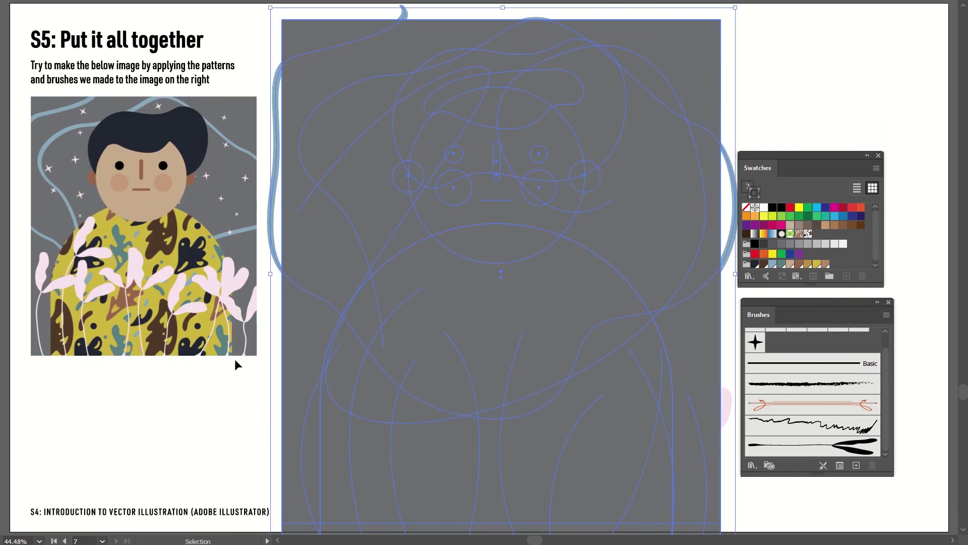
pyautogui.hotkey('ctrl', 'shift', '[')
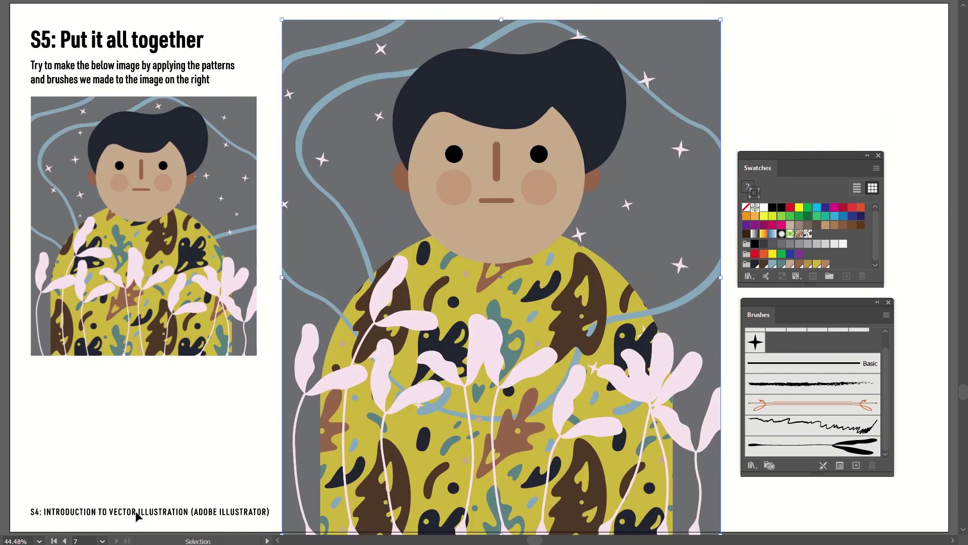
pyautogui.click(197, 447)
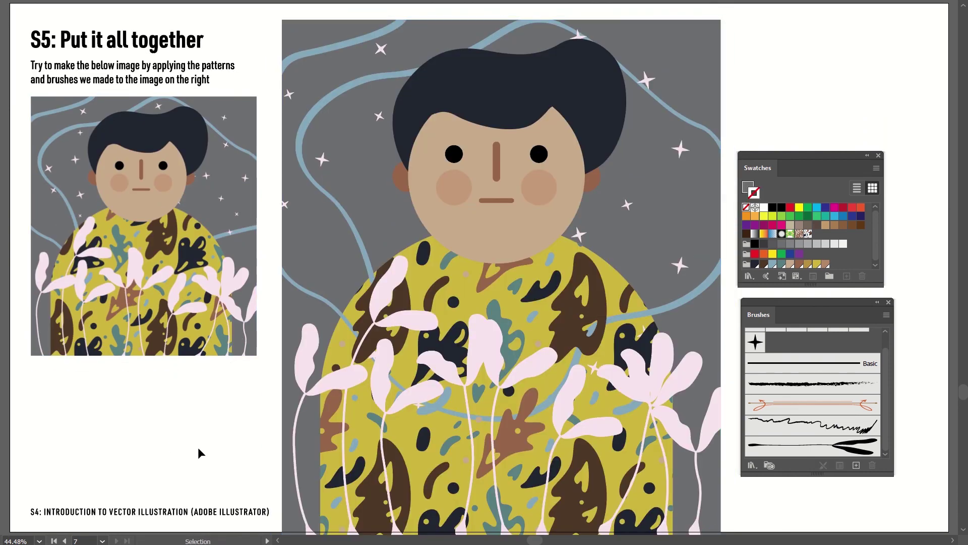
# Cycle through the screen modes to view the clipped portrait without the floating panels
pyautogui.press('f')
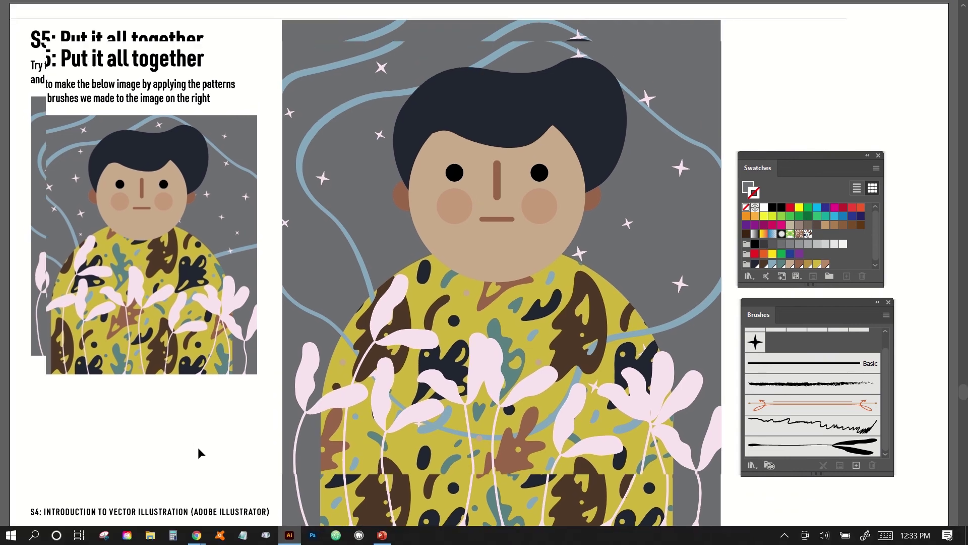
pyautogui.press('f')
pyautogui.press('f')
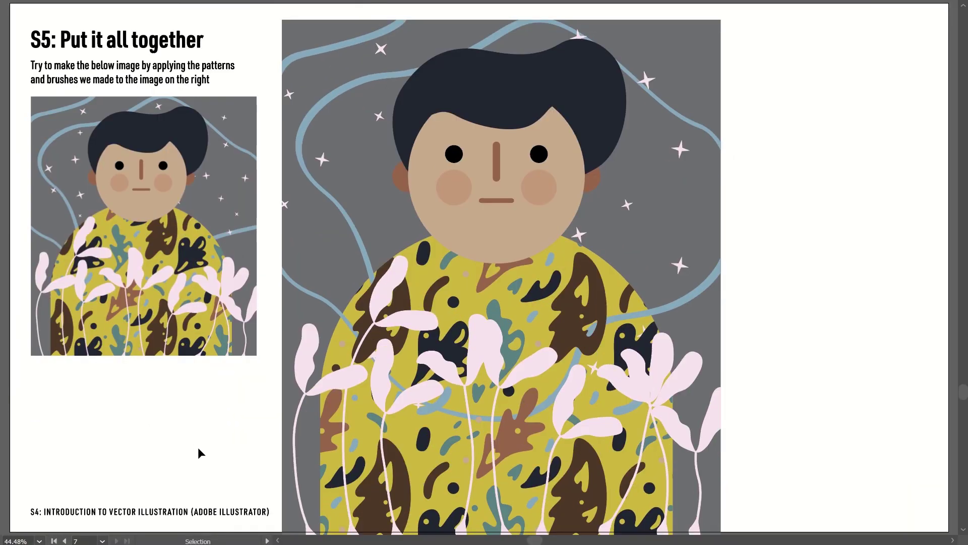